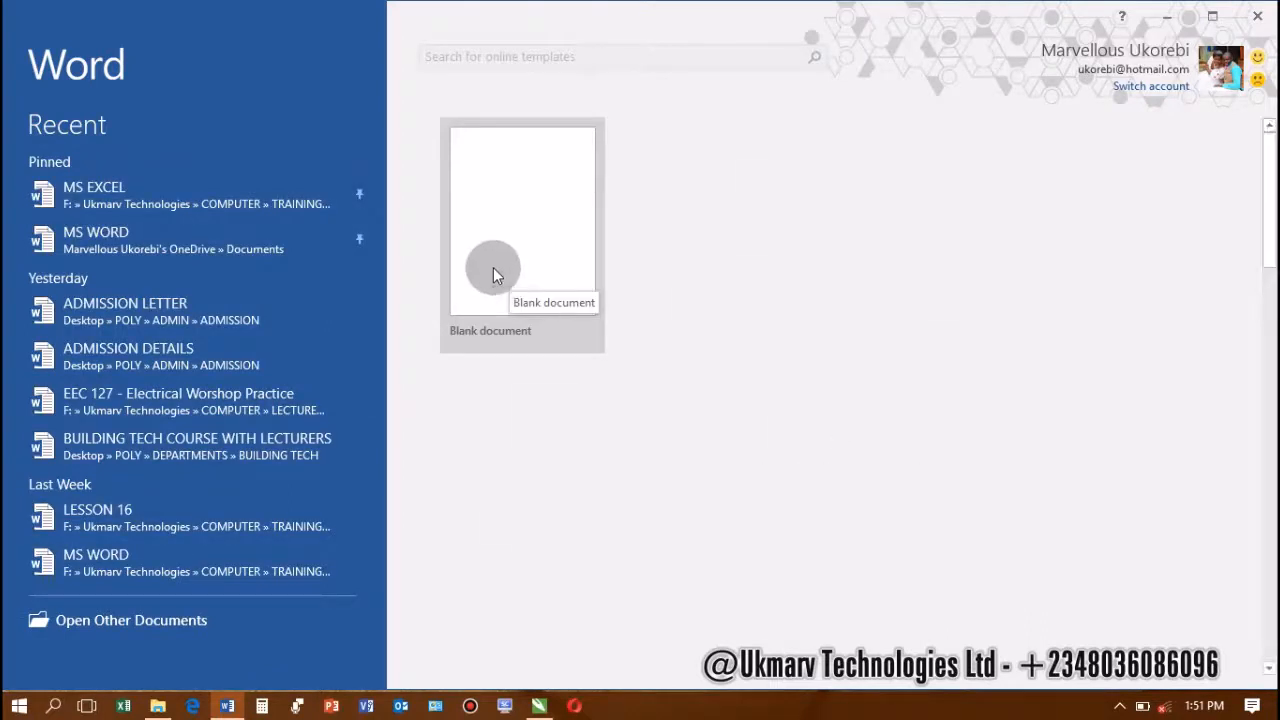
Create a blank document, set the zoom to 40%, and dismiss the Updates Available bar
{"action": "left_click", "coordinate": [506, 211]}
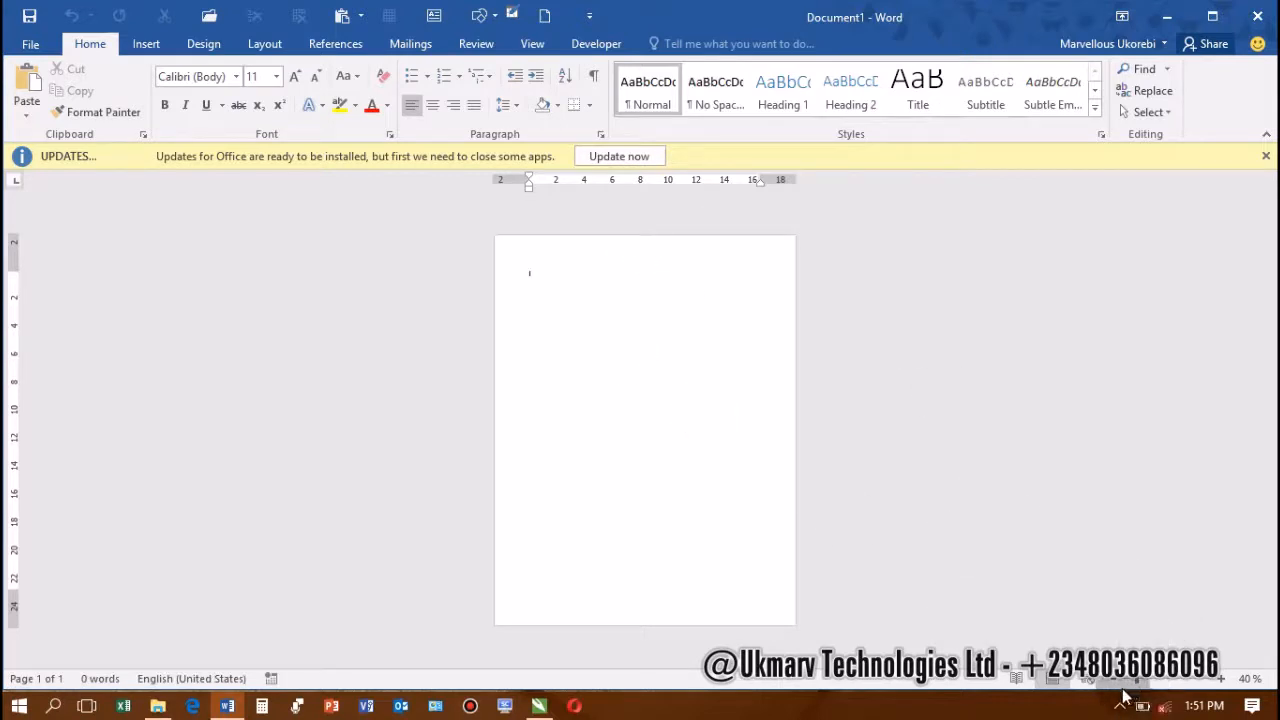
{"action": "left_click", "coordinate": [1110, 680]}
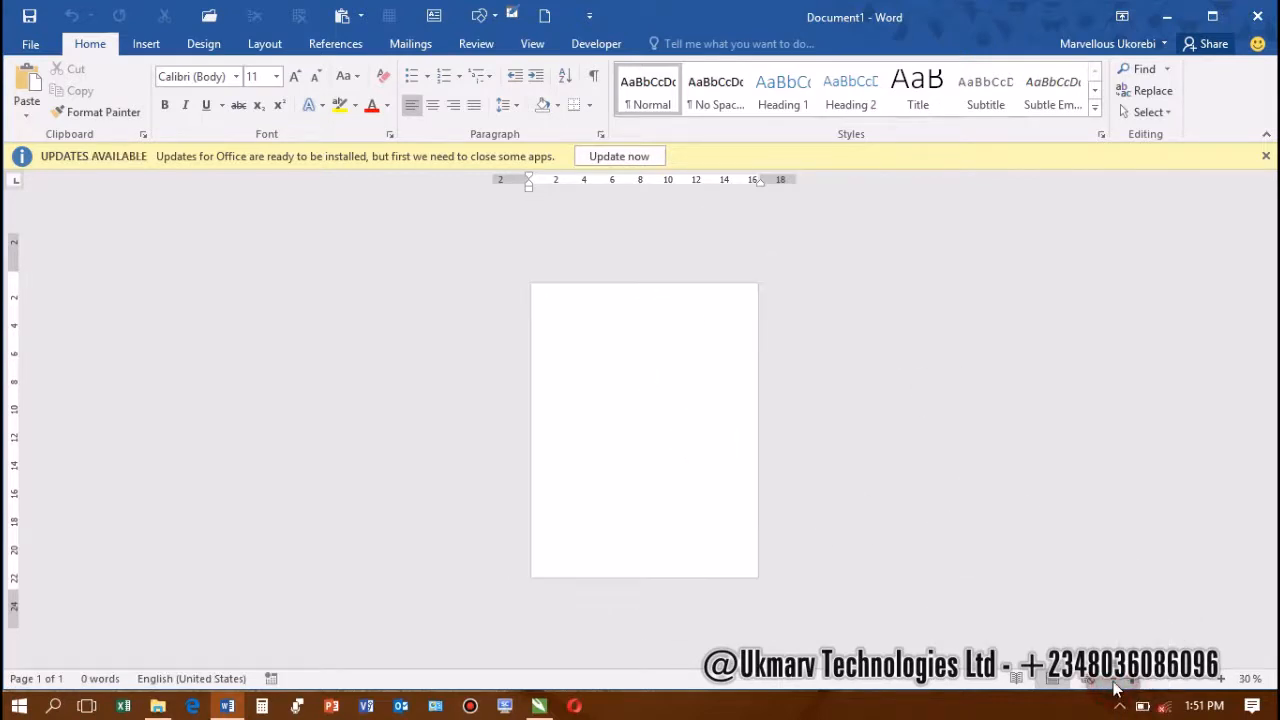
{"action": "left_click", "coordinate": [1220, 680]}
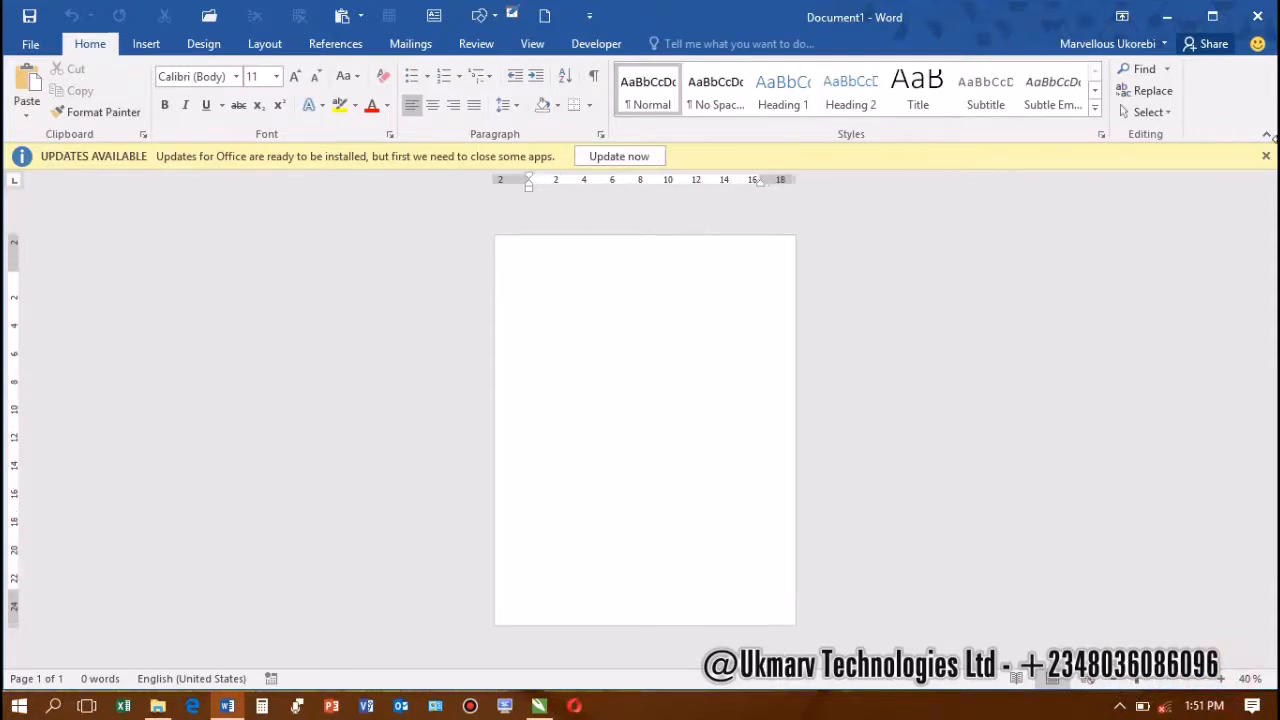
{"action": "left_click", "coordinate": [1266, 157]}
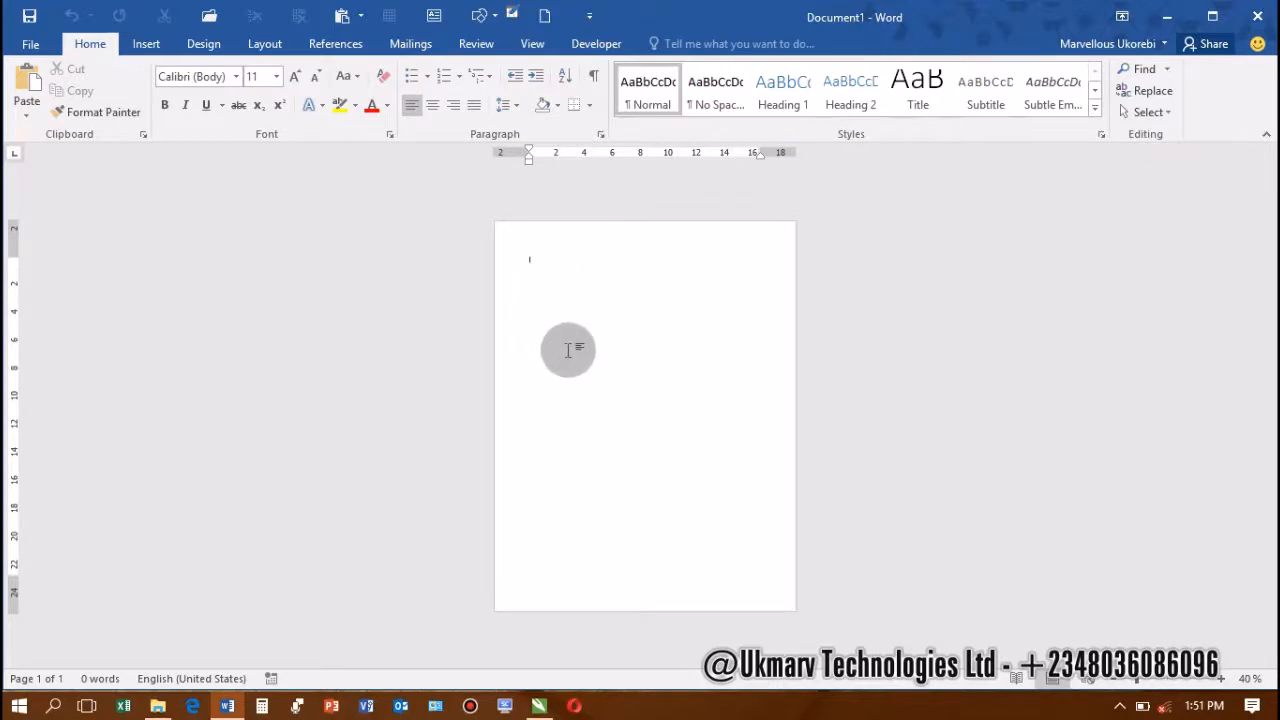
Draw a rectangle from the page's top-left corner and stretch it to cover the page, 29.68 × 27.27 cm
{"action": "left_click", "coordinate": [146, 44]}
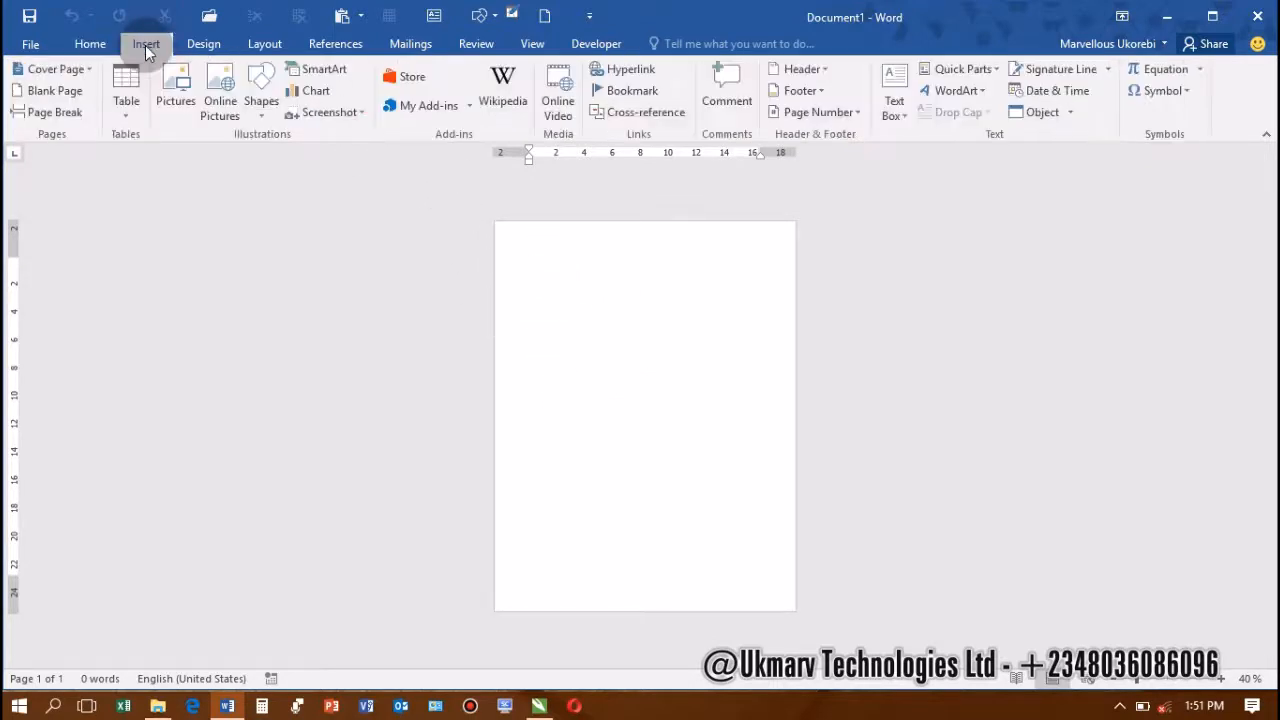
{"action": "left_click", "coordinate": [261, 114]}
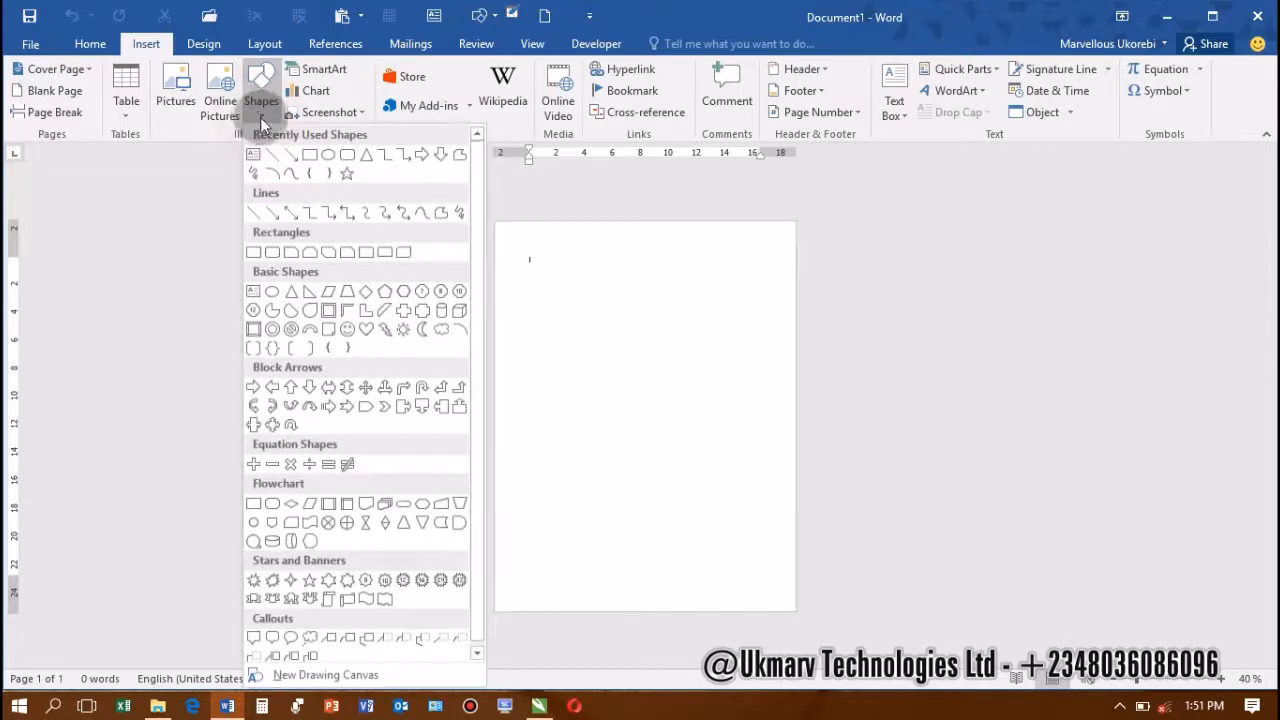
{"action": "left_click", "coordinate": [309, 154]}
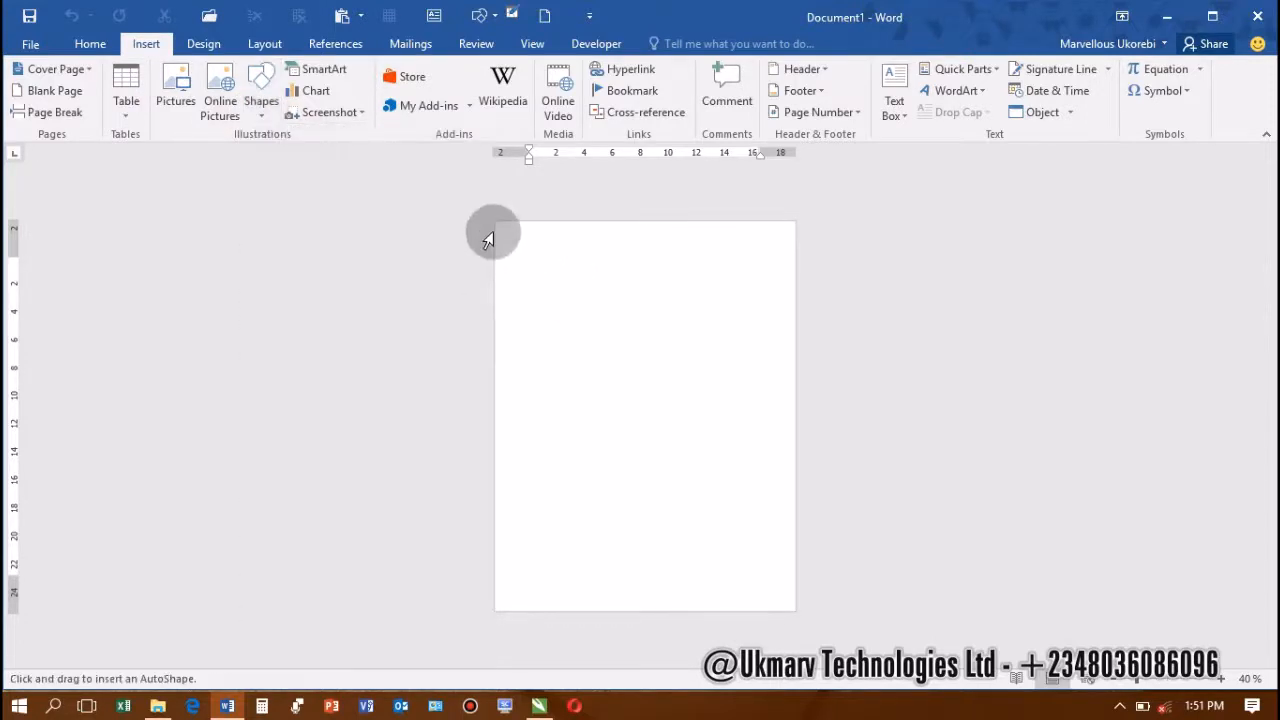
{"action": "left_click", "coordinate": [496, 219]}
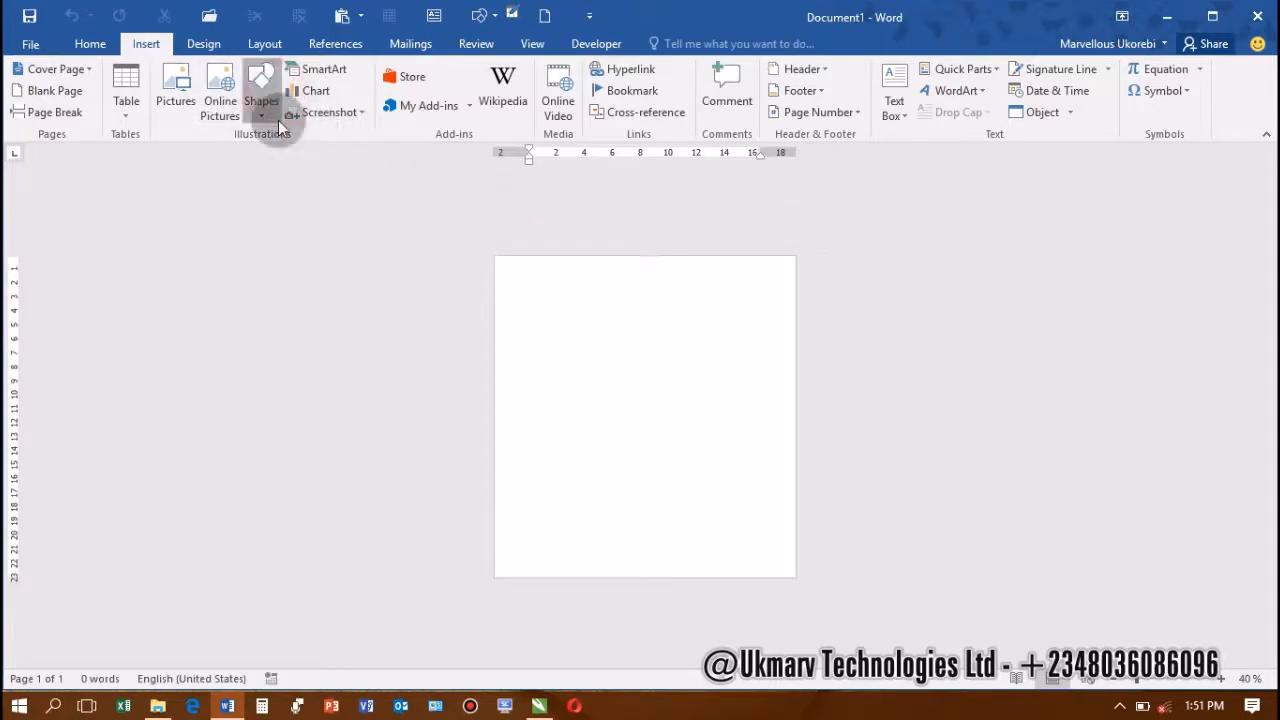
{"action": "left_click", "coordinate": [262, 92]}
{"action": "left_click", "coordinate": [305, 156]}
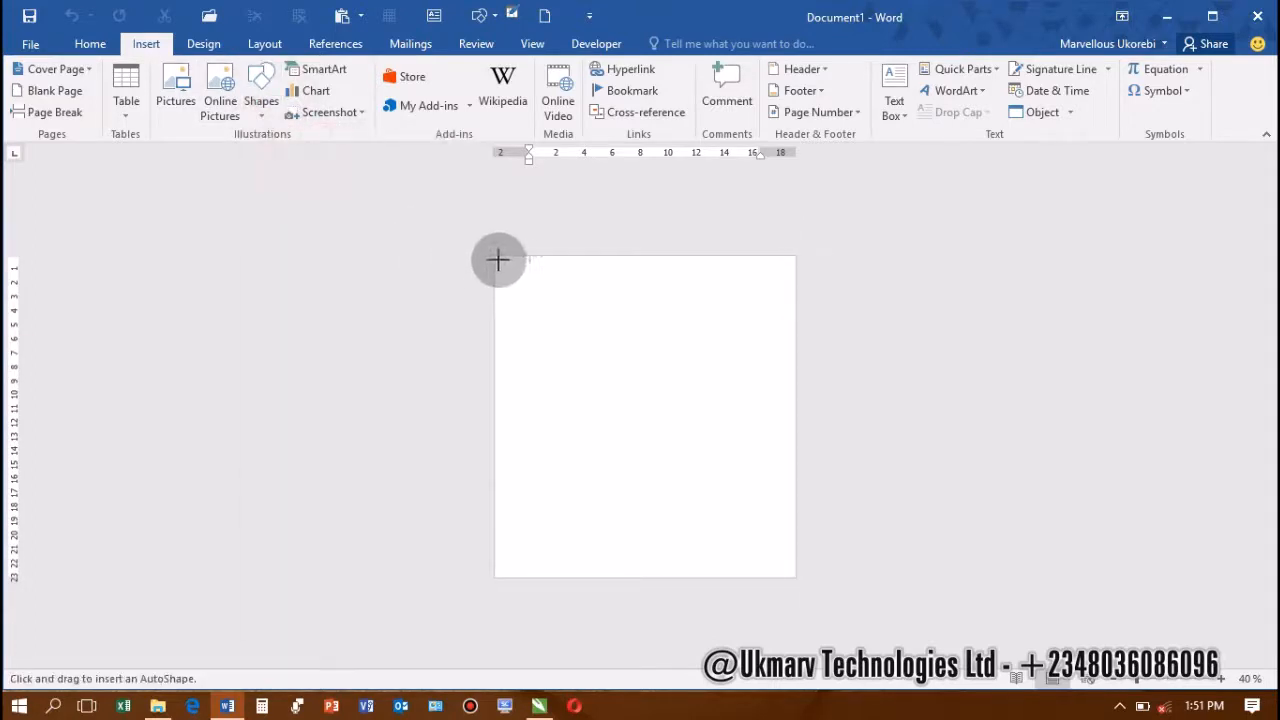
{"action": "mouse_move", "coordinate": [497, 257]}
{"action": "left_mouse_down"}
{"action": "mouse_move", "coordinate": [811, 566]}
{"action": "mouse_move", "coordinate": [814, 597]}
{"action": "mouse_move", "coordinate": [843, 617]}
{"action": "left_mouse_up"}
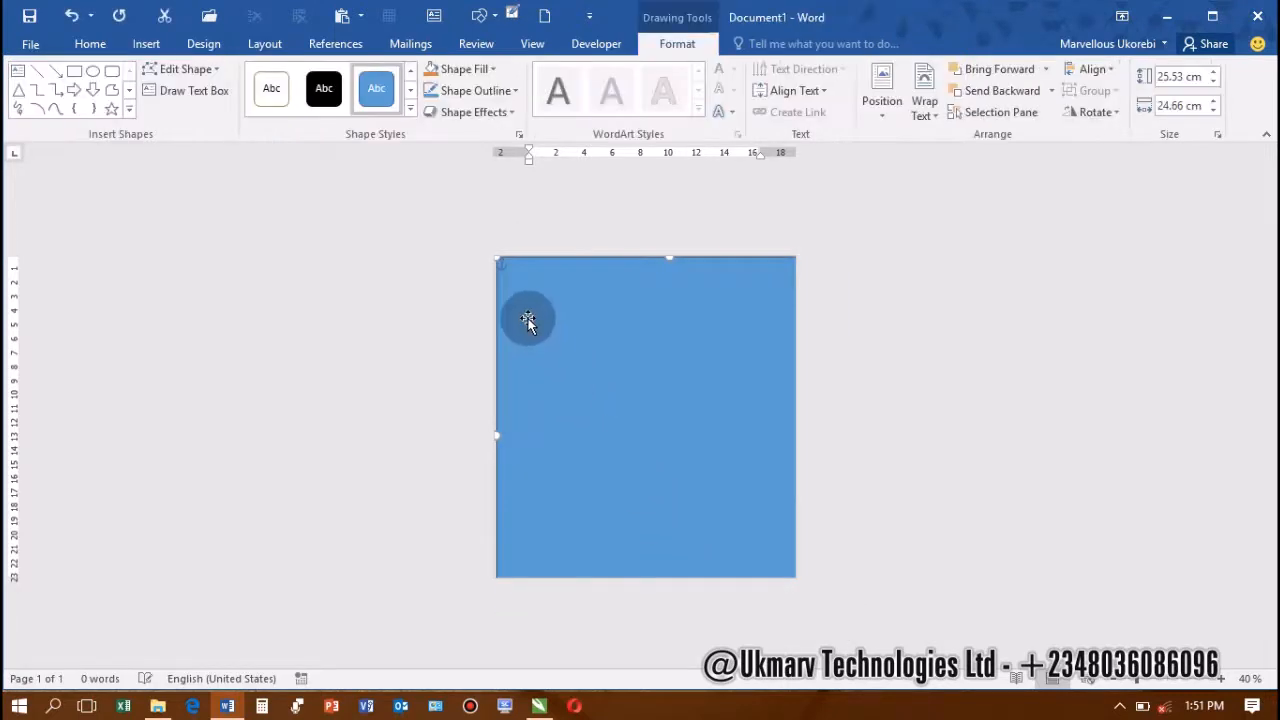
{"action": "left_click_drag", "start_coordinate": [538, 350], "coordinate": [506, 309]}
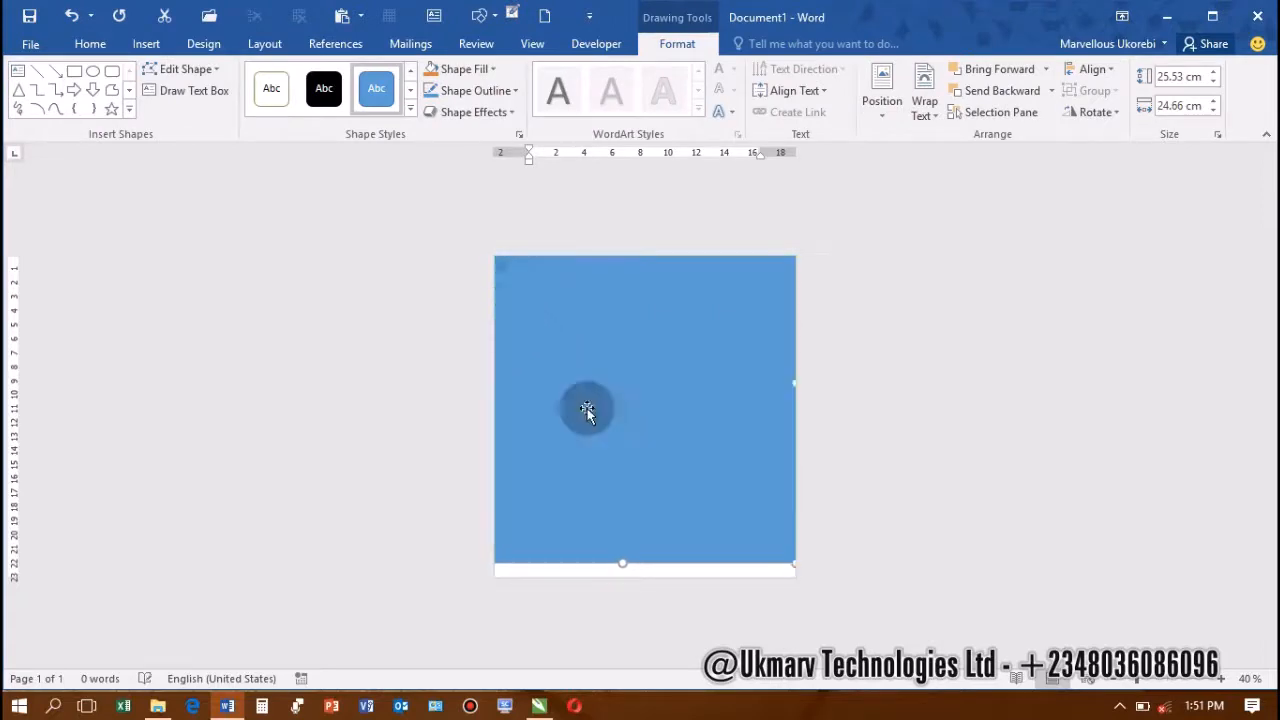
{"action": "left_click_drag", "start_coordinate": [795, 568], "coordinate": [823, 623]}
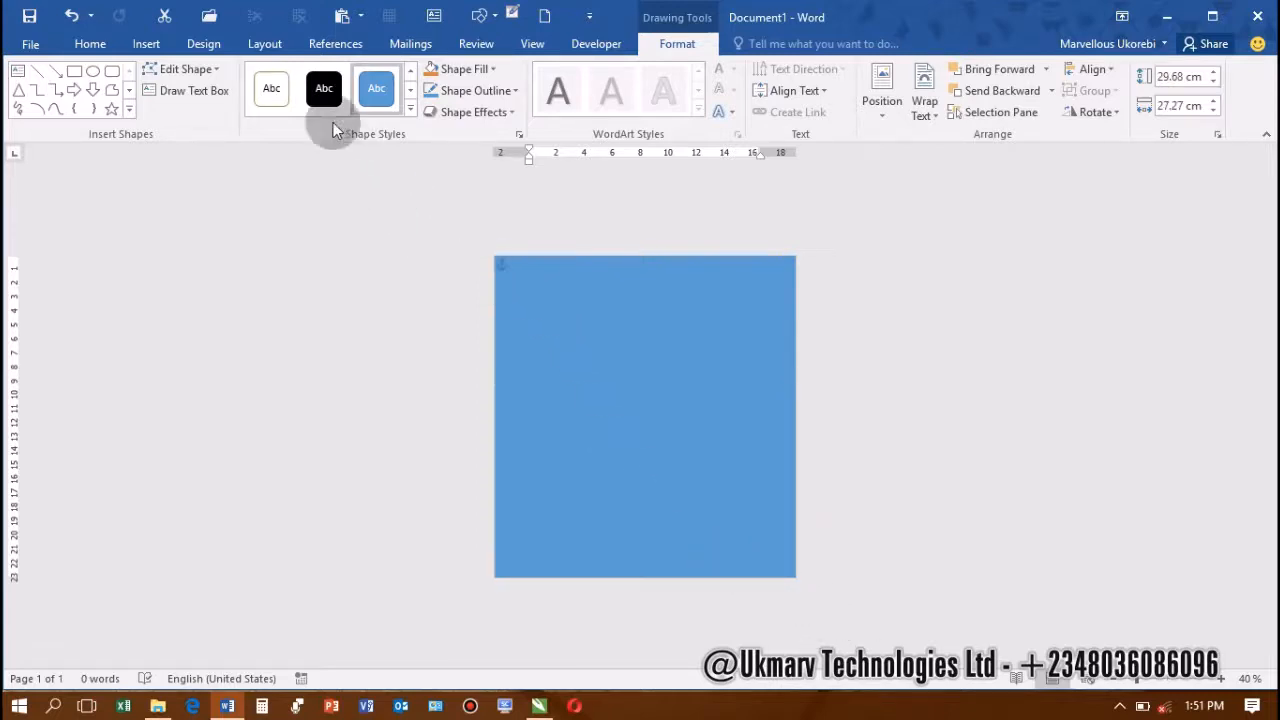
Fill the full-page rectangle with Black, Text 1
{"action": "left_click", "coordinate": [496, 69]}
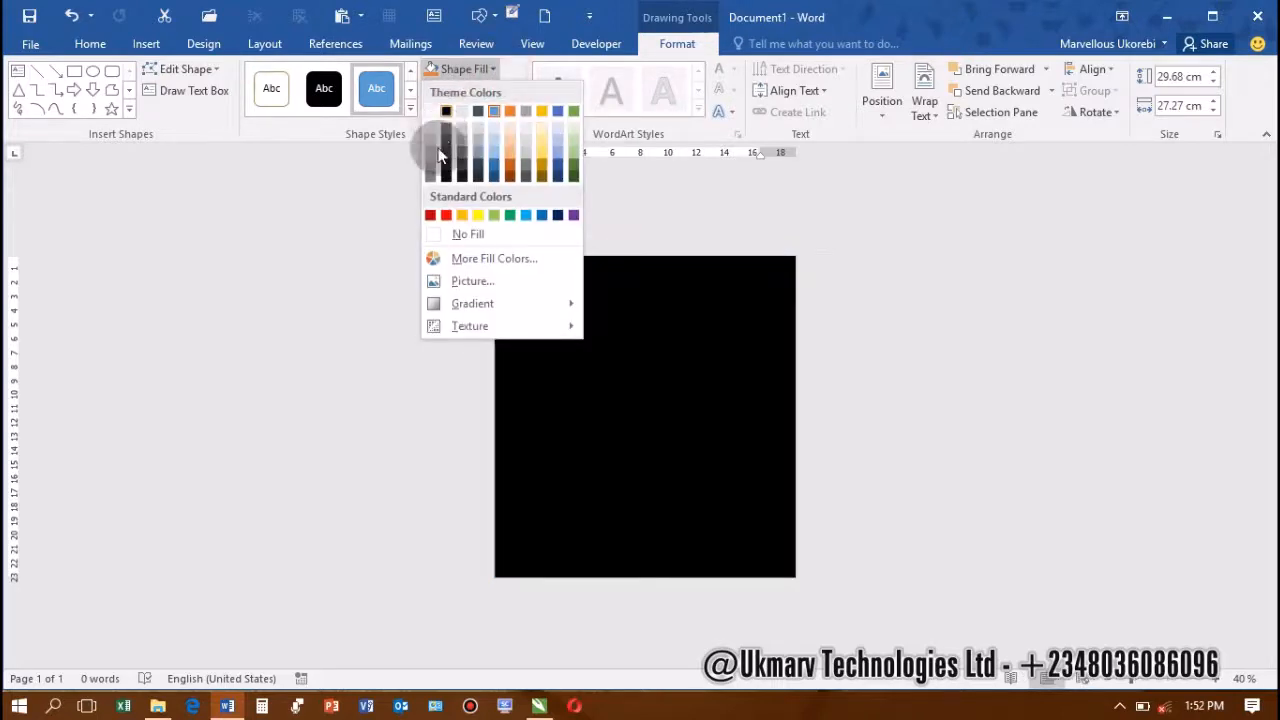
{"action": "left_click", "coordinate": [447, 112]}
{"action": "left_click", "coordinate": [571, 428]}
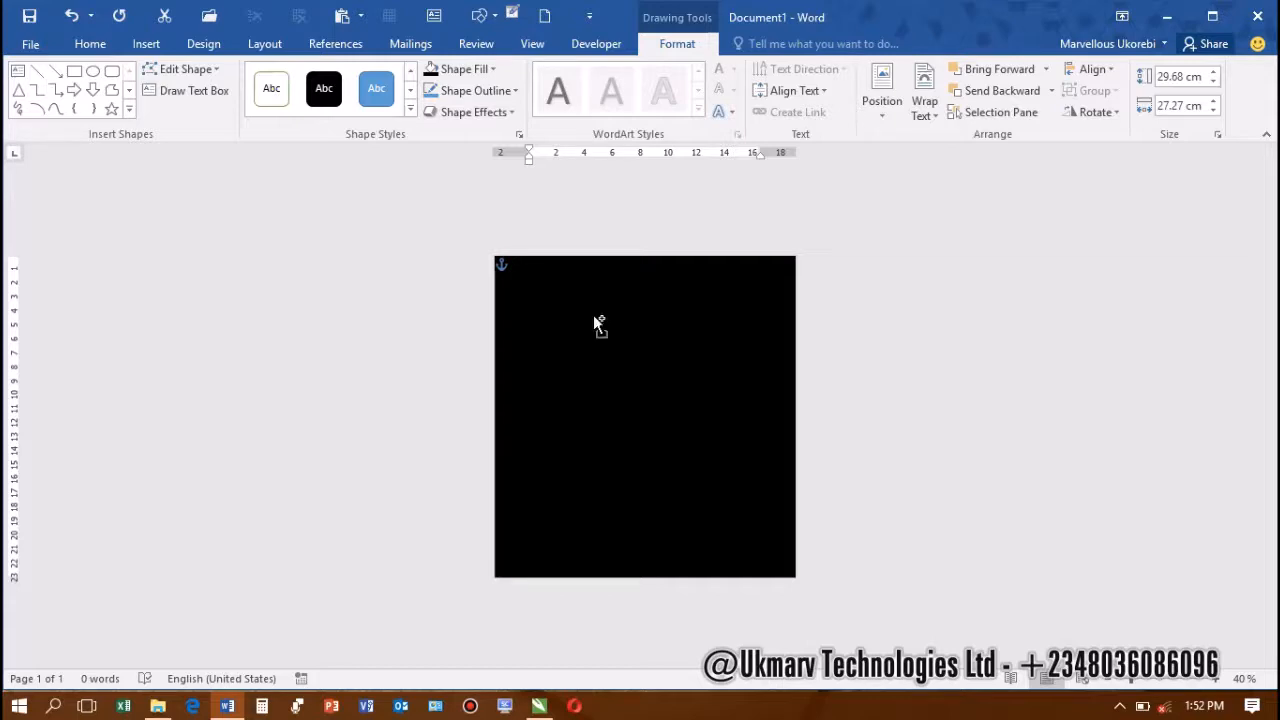
Duplicate the black rectangle downward and fill the copy white
{"action": "left_click_drag", "start_coordinate": [598, 323], "coordinate": [597, 400]}
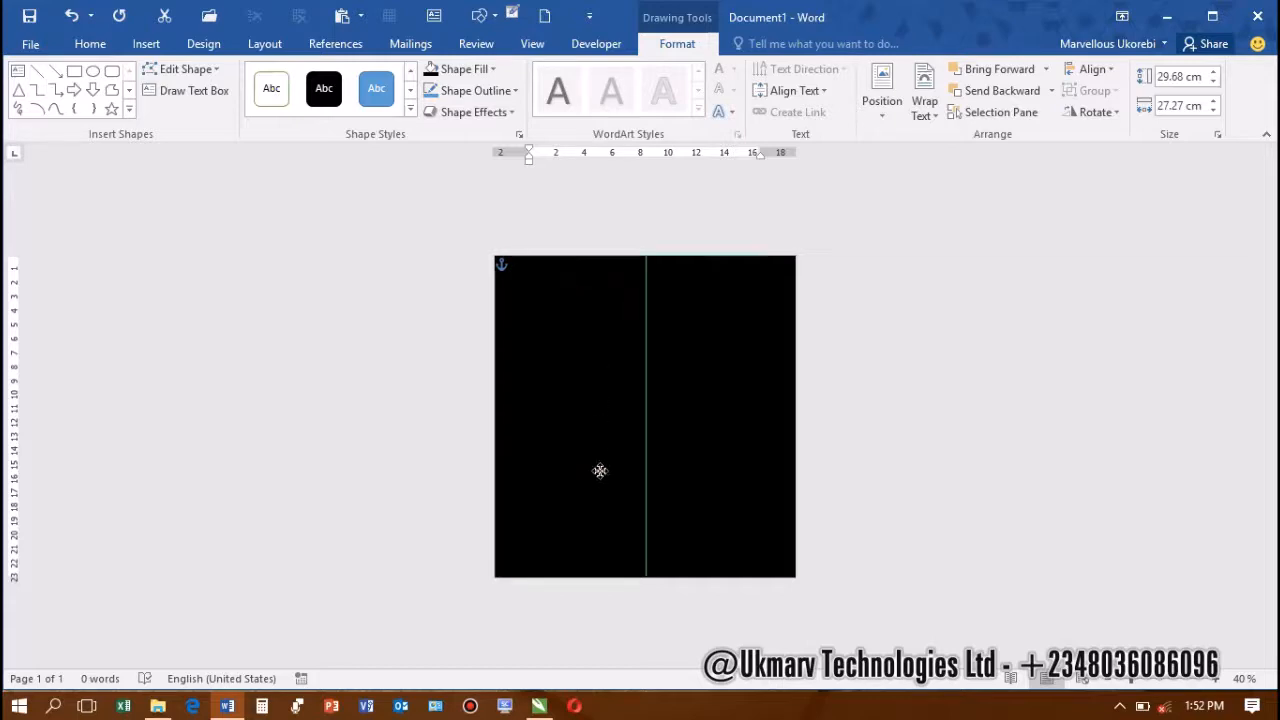
{"action": "mouse_move", "coordinate": [600, 470]}
{"action": "left_mouse_down"}
{"action": "mouse_move", "coordinate": [603, 480]}
{"action": "mouse_move", "coordinate": [609, 449]}
{"action": "left_mouse_up"}
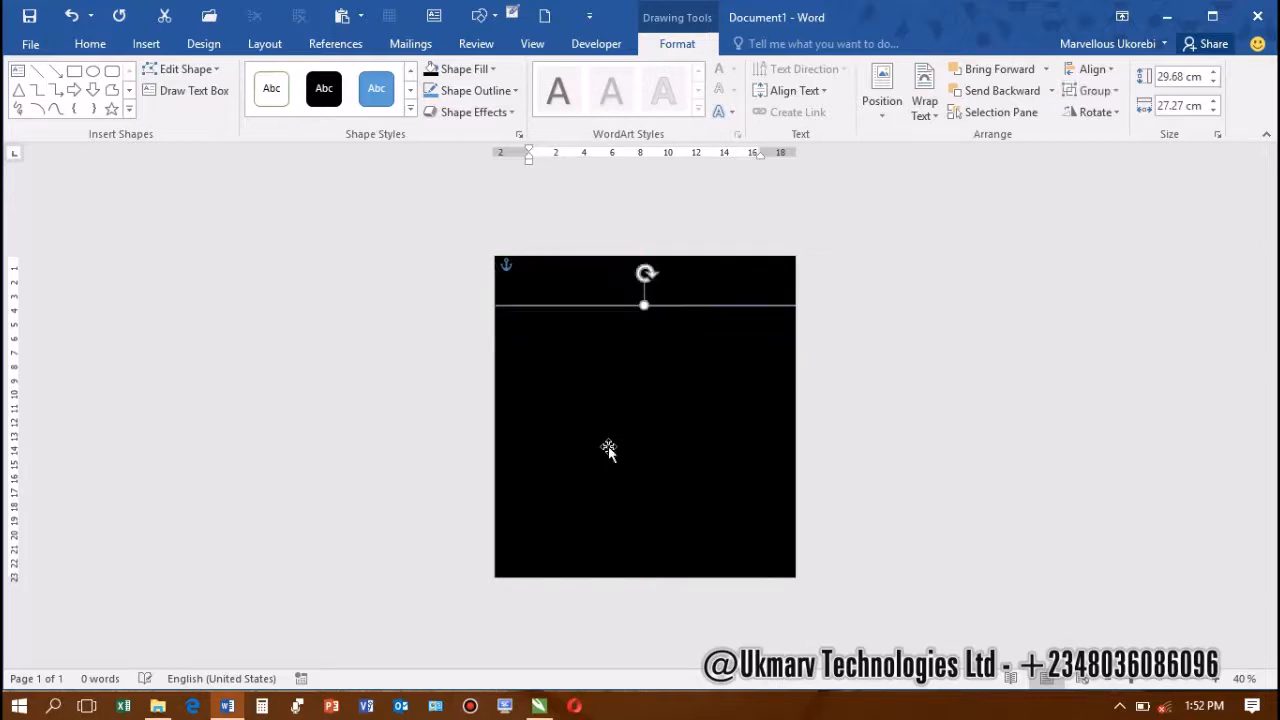
{"action": "left_click", "coordinate": [906, 267]}
{"action": "left_click", "coordinate": [650, 348]}
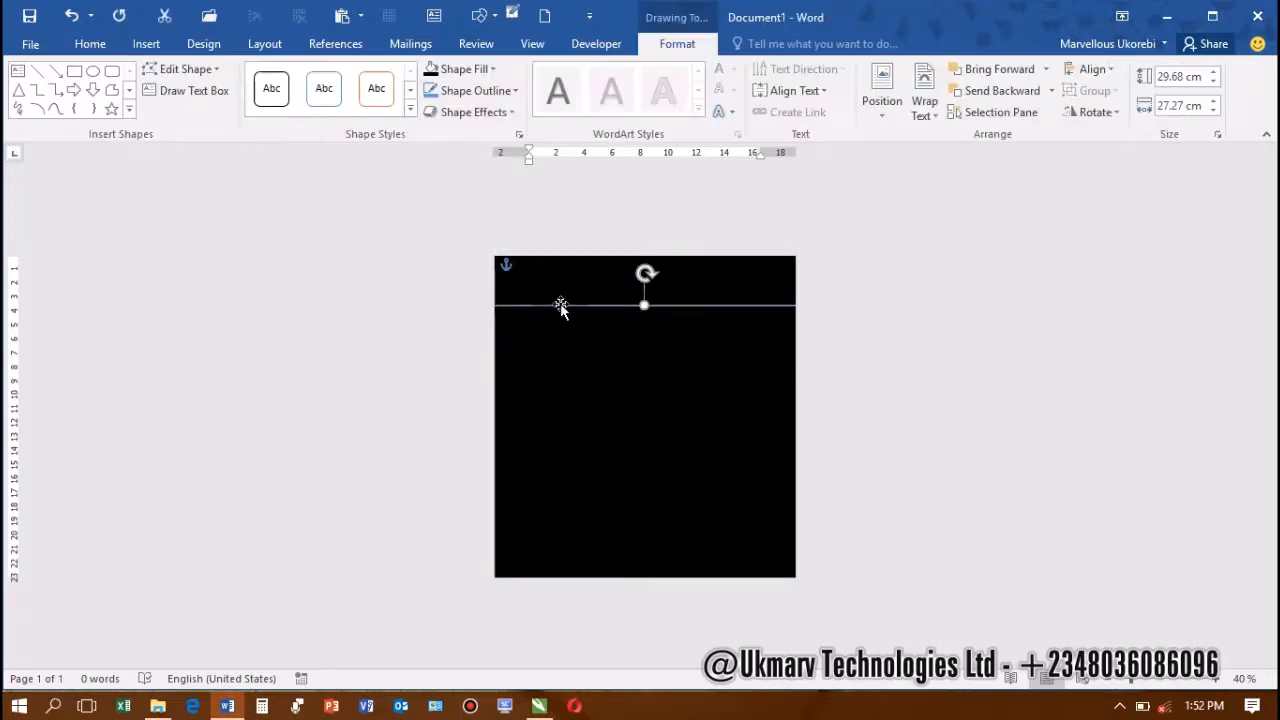
{"action": "left_click", "coordinate": [489, 67]}
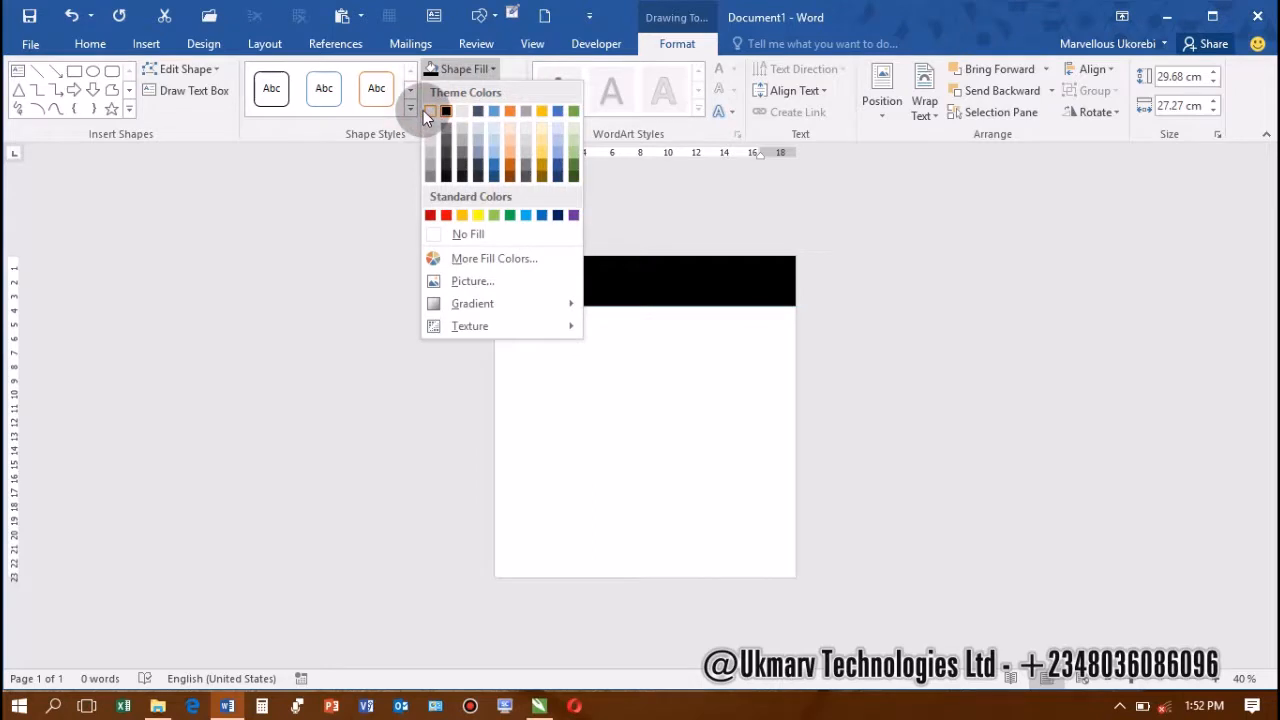
{"action": "left_click", "coordinate": [427, 113]}
{"action": "left_click", "coordinate": [423, 114]}
{"action": "left_click", "coordinate": [519, 64]}
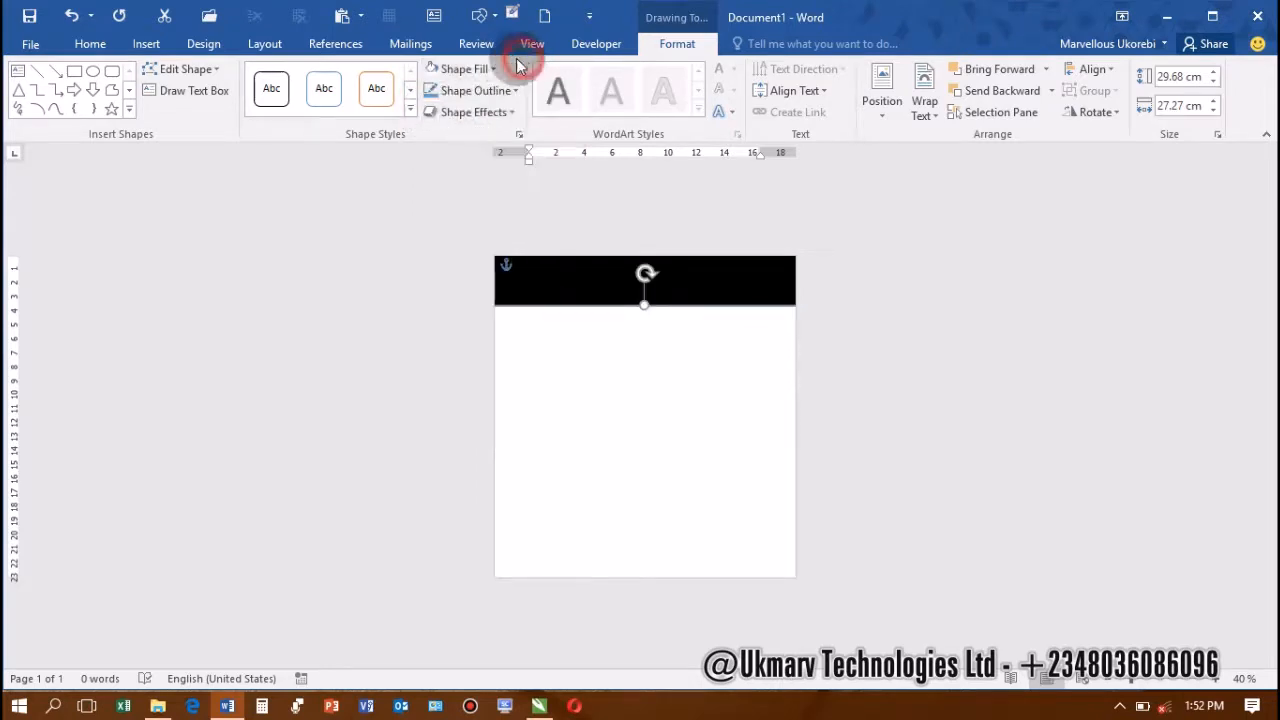
Resize the white rectangle to 20.45 × 27.27 cm, leaving a black top band and thin bottom bar
{"action": "mouse_move", "coordinate": [571, 394]}
{"action": "left_mouse_down"}
{"action": "mouse_move", "coordinate": [574, 366]}
{"action": "mouse_move", "coordinate": [574, 377]}
{"action": "left_mouse_up"}
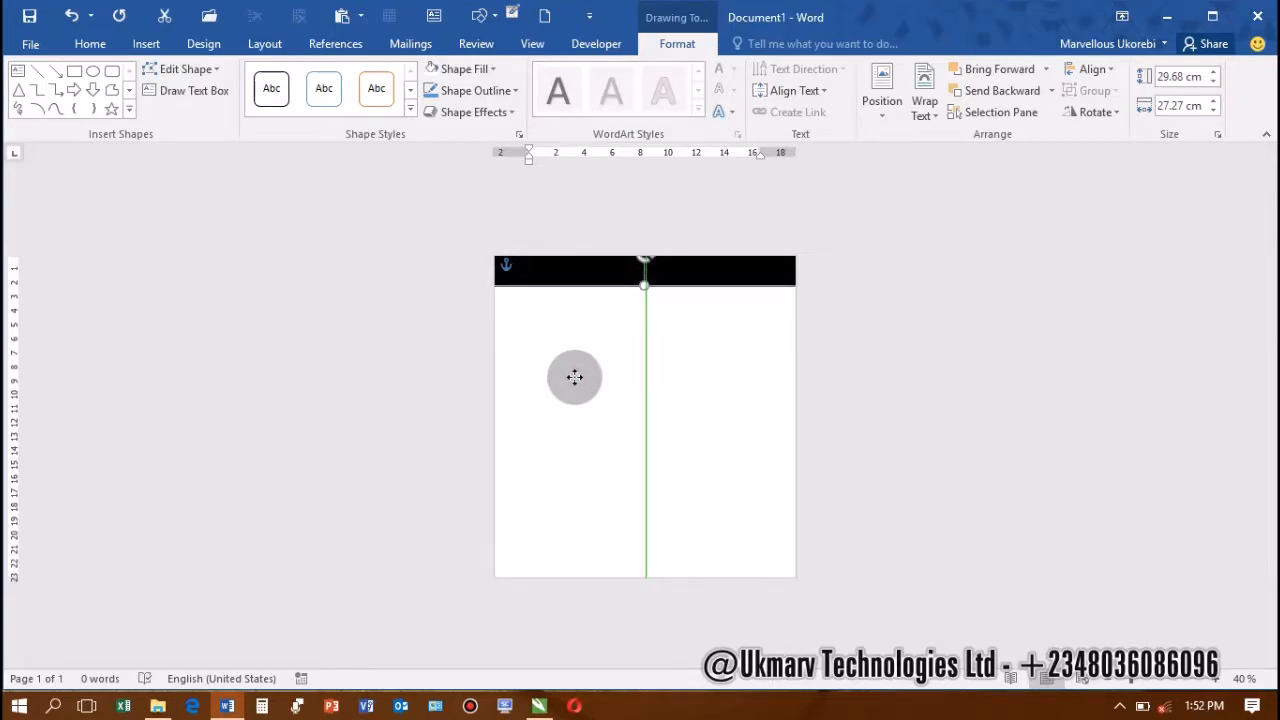
{"action": "left_click_drag", "start_coordinate": [574, 377], "coordinate": [614, 351]}
{"action": "left_click_drag", "start_coordinate": [685, 492], "coordinate": [700, 328]}
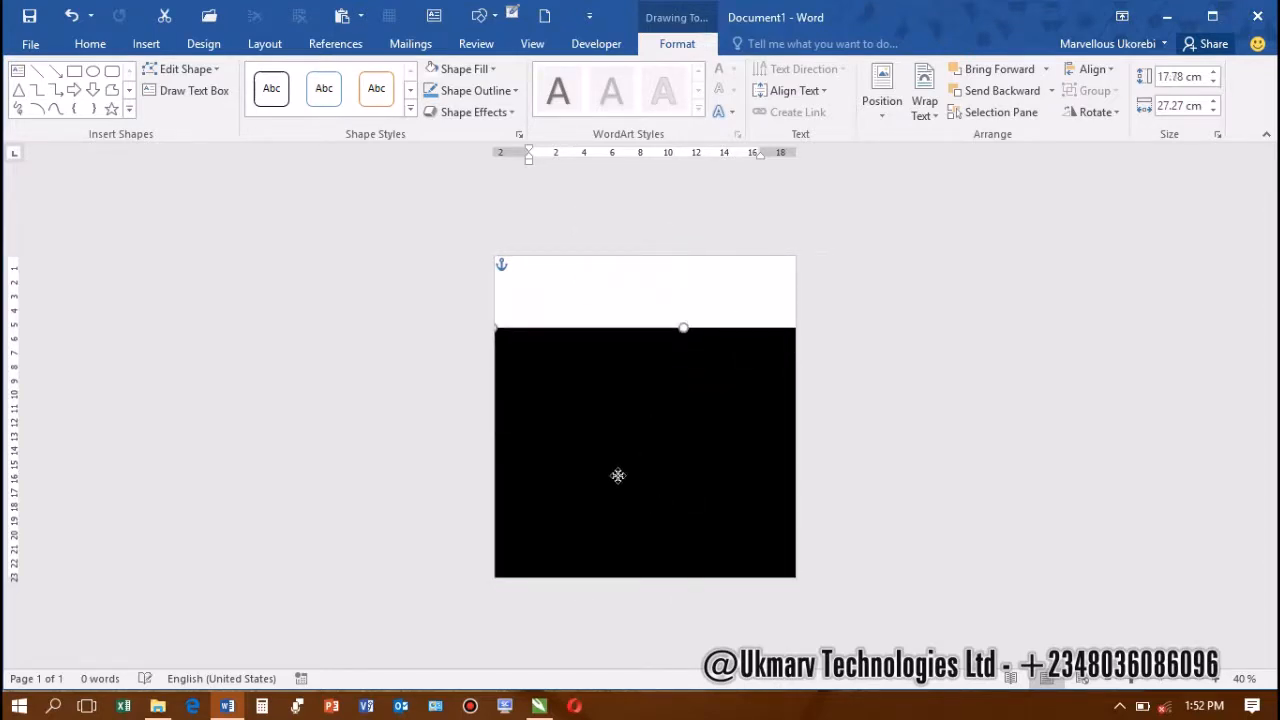
{"action": "mouse_move", "coordinate": [617, 475]}
{"action": "left_mouse_down"}
{"action": "mouse_move", "coordinate": [463, 477]}
{"action": "mouse_move", "coordinate": [715, 487]}
{"action": "mouse_move", "coordinate": [600, 463]}
{"action": "mouse_move", "coordinate": [600, 451]}
{"action": "mouse_move", "coordinate": [600, 474]}
{"action": "left_mouse_up"}
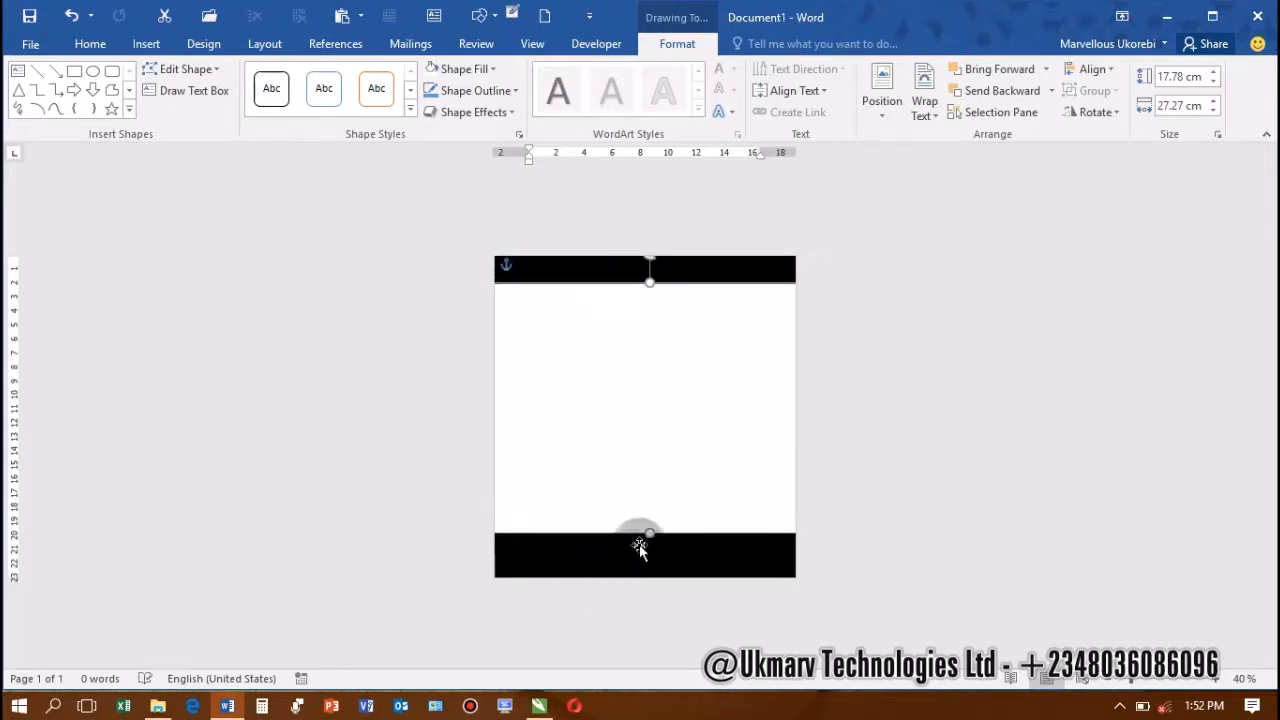
{"action": "left_click_drag", "start_coordinate": [648, 537], "coordinate": [650, 571]}
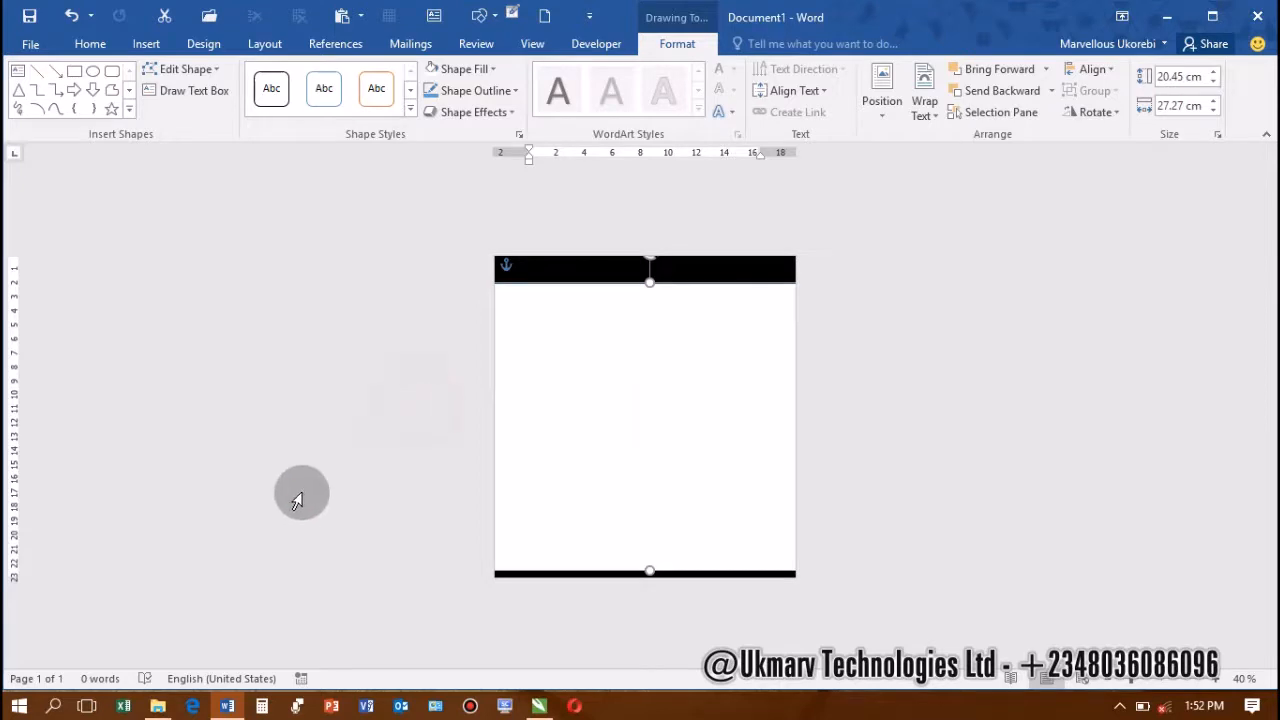
{"action": "left_click", "coordinate": [829, 429]}
{"action": "left_click", "coordinate": [611, 477]}
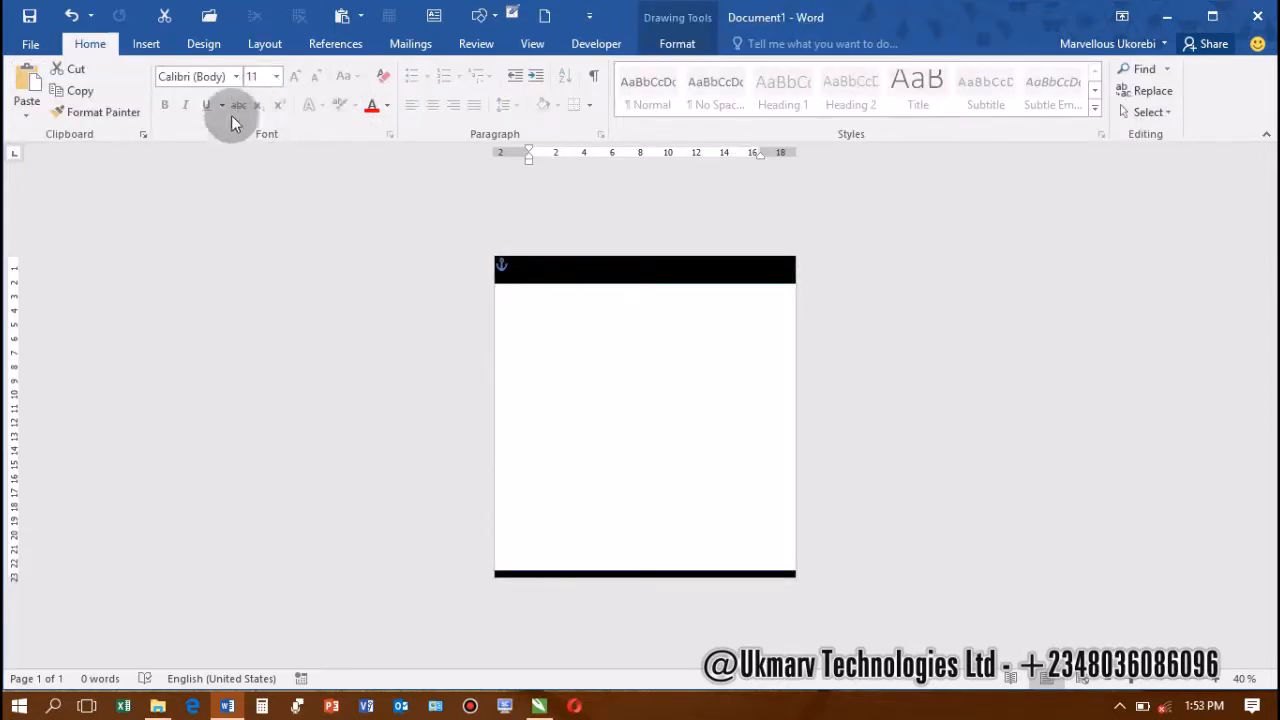
Pick the Snip Single Corner Rectangle from the Insert Shapes gallery
{"action": "left_click", "coordinate": [145, 44]}
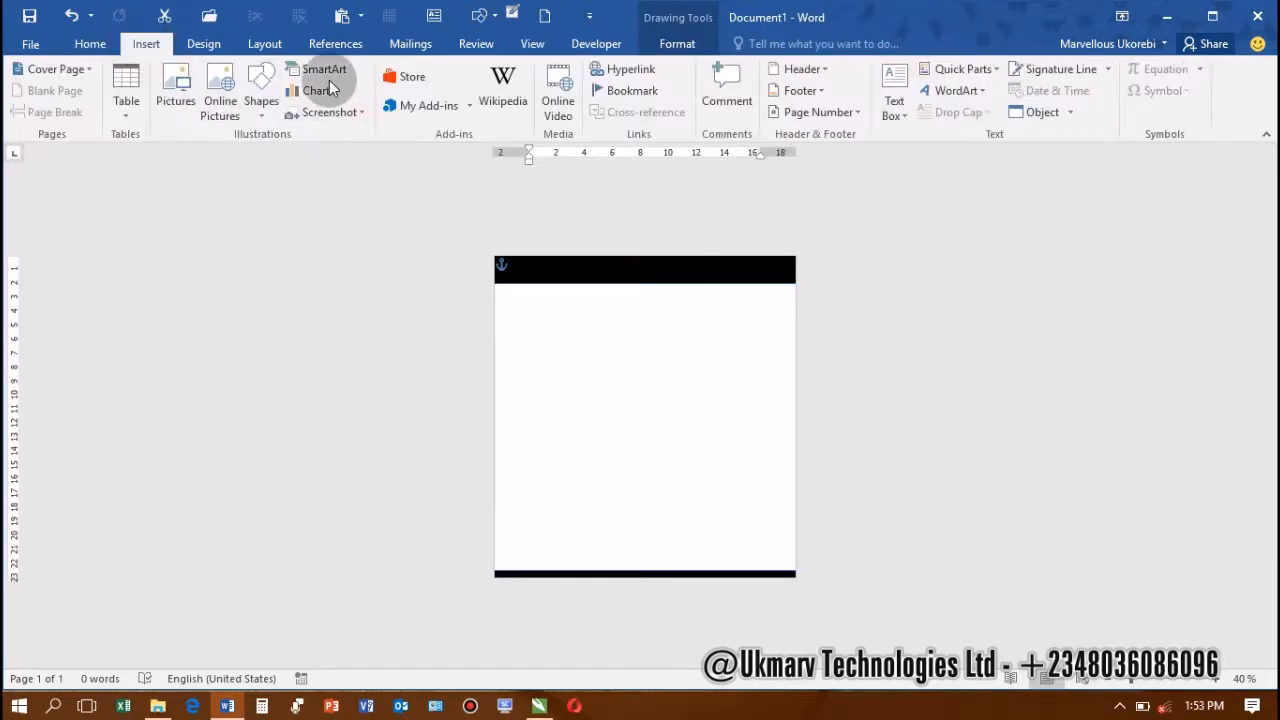
{"action": "left_click", "coordinate": [261, 110]}
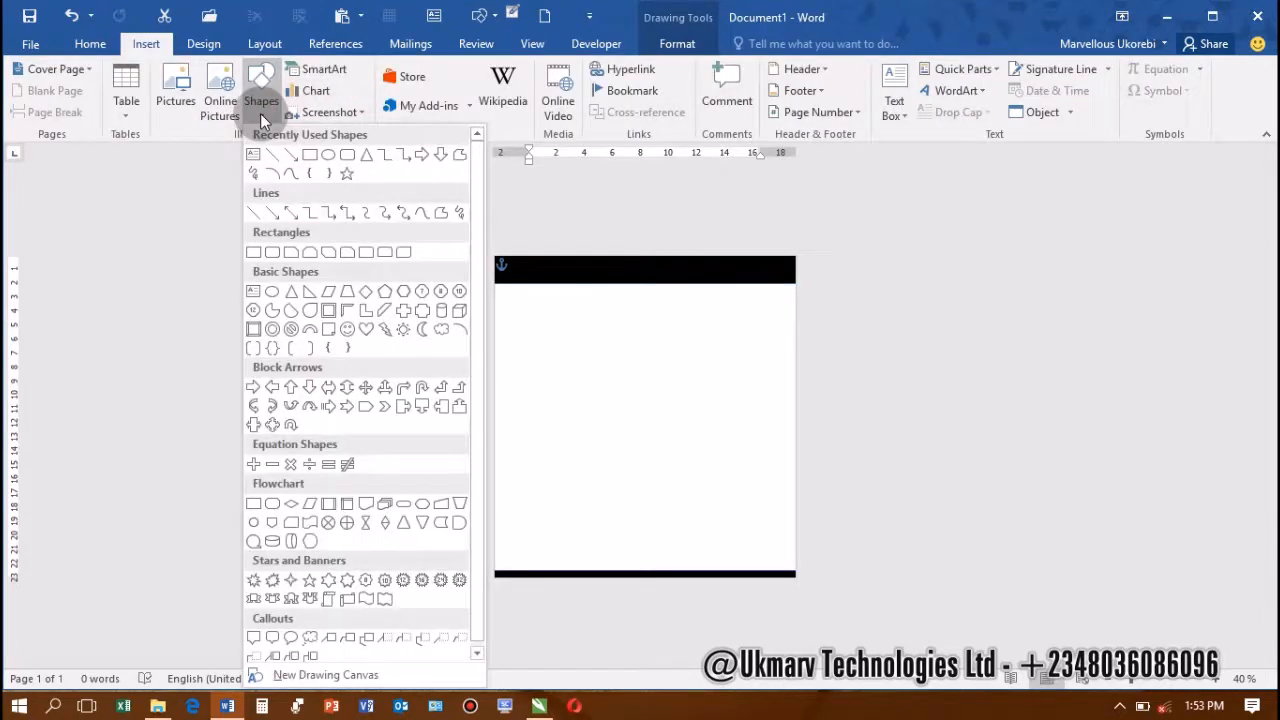
{"action": "left_click", "coordinate": [290, 252]}
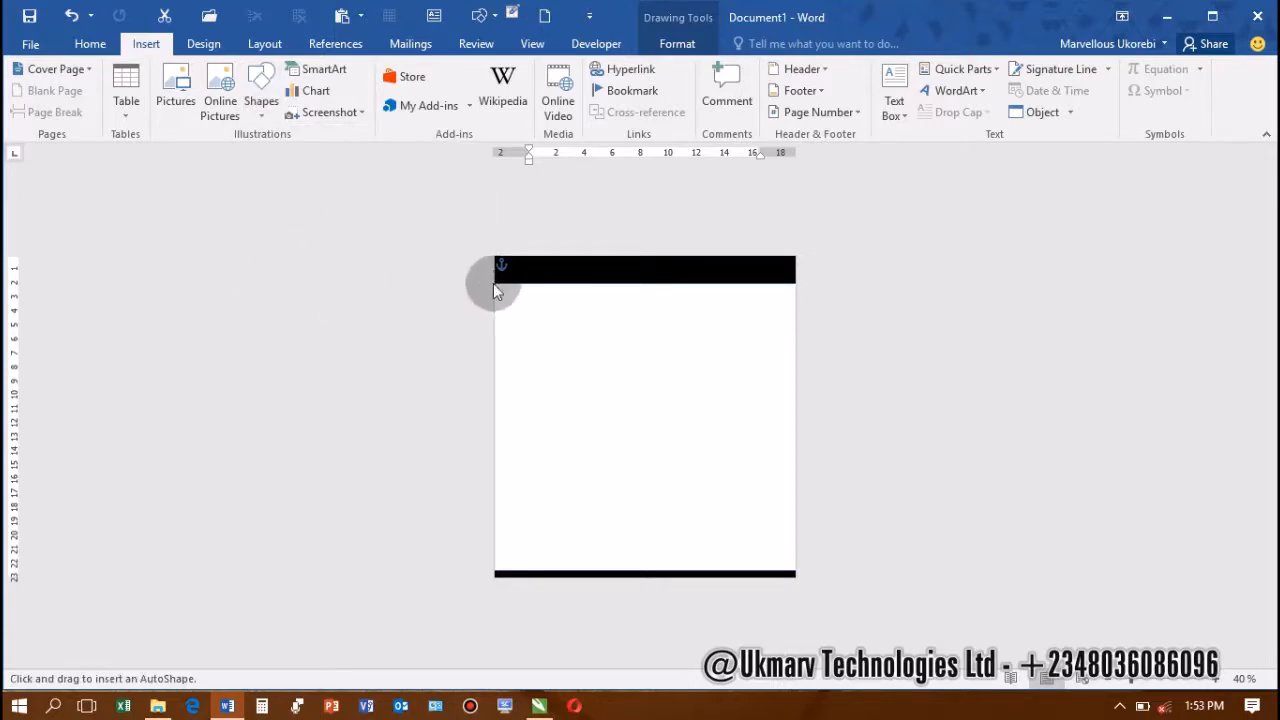
Draw the snipped rectangle at the header's left and resize it to 2.13 × 8.66 cm
{"action": "mouse_move", "coordinate": [500, 272]}
{"action": "left_mouse_down"}
{"action": "mouse_move", "coordinate": [534, 297]}
{"action": "mouse_move", "coordinate": [591, 295]}
{"action": "left_mouse_up"}
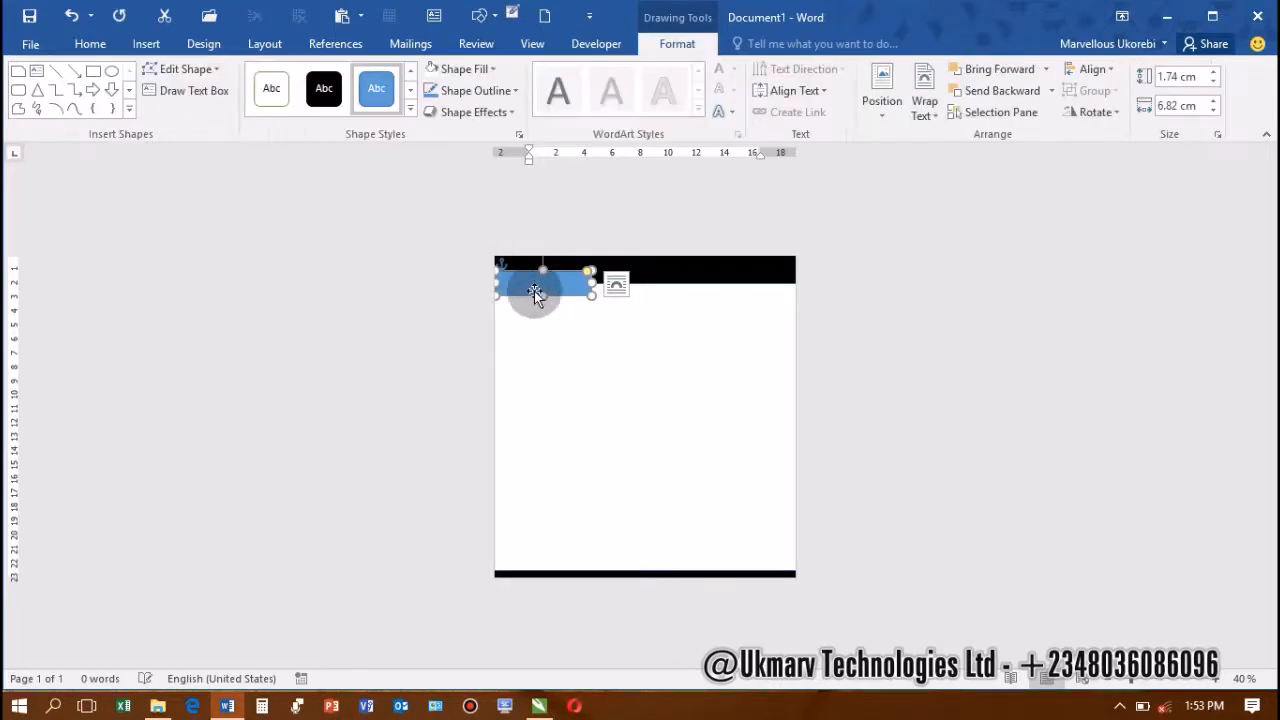
{"action": "scroll", "coordinate": [536, 292], "scroll_direction": "up", "scroll_amount": 7}
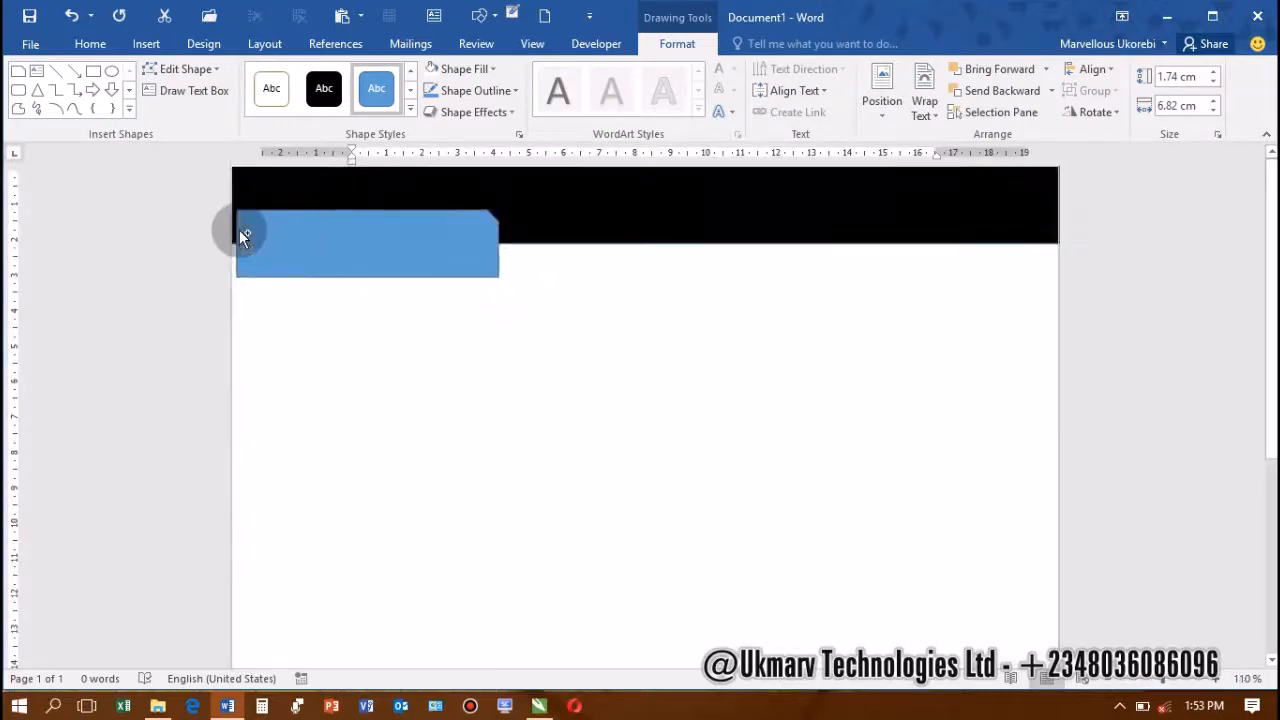
{"action": "scroll", "coordinate": [243, 236], "scroll_direction": "up", "scroll_amount": 3}
{"action": "left_click", "coordinate": [177, 277]}
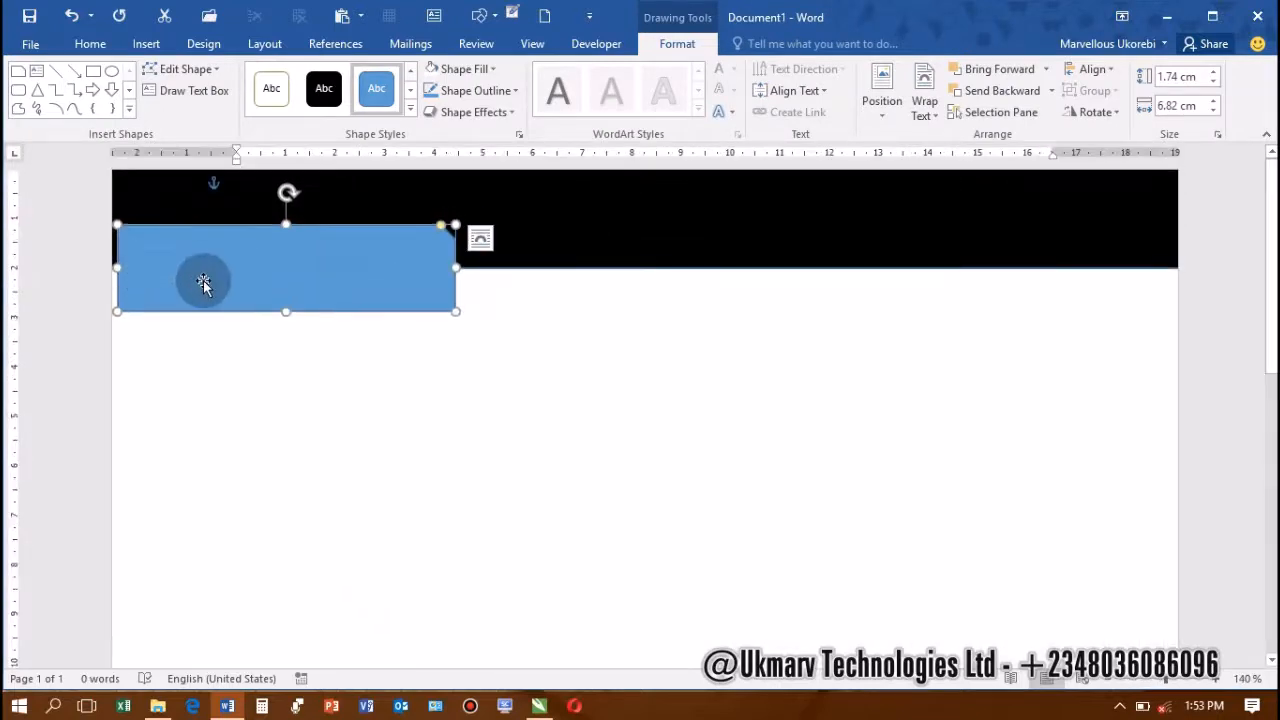
{"action": "left_click_drag", "start_coordinate": [203, 284], "coordinate": [146, 266]}
{"action": "left_click_drag", "start_coordinate": [403, 249], "coordinate": [494, 249]}
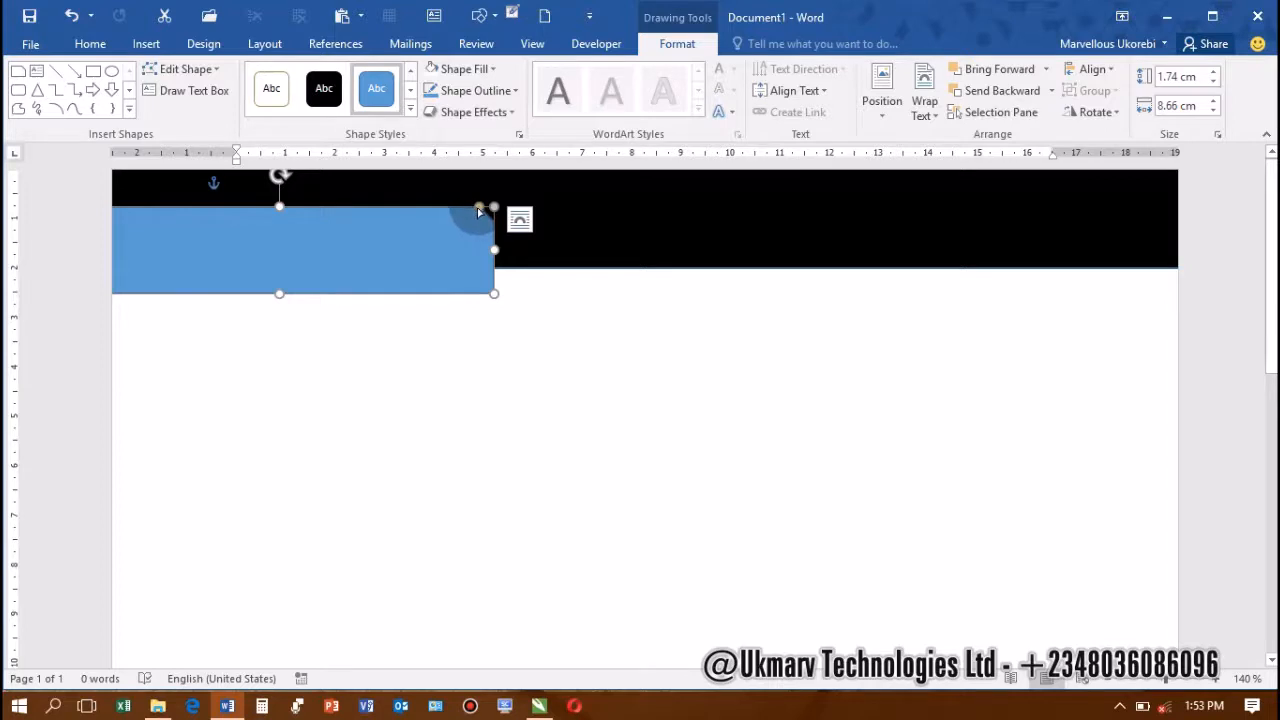
{"action": "left_click_drag", "start_coordinate": [479, 211], "coordinate": [461, 213]}
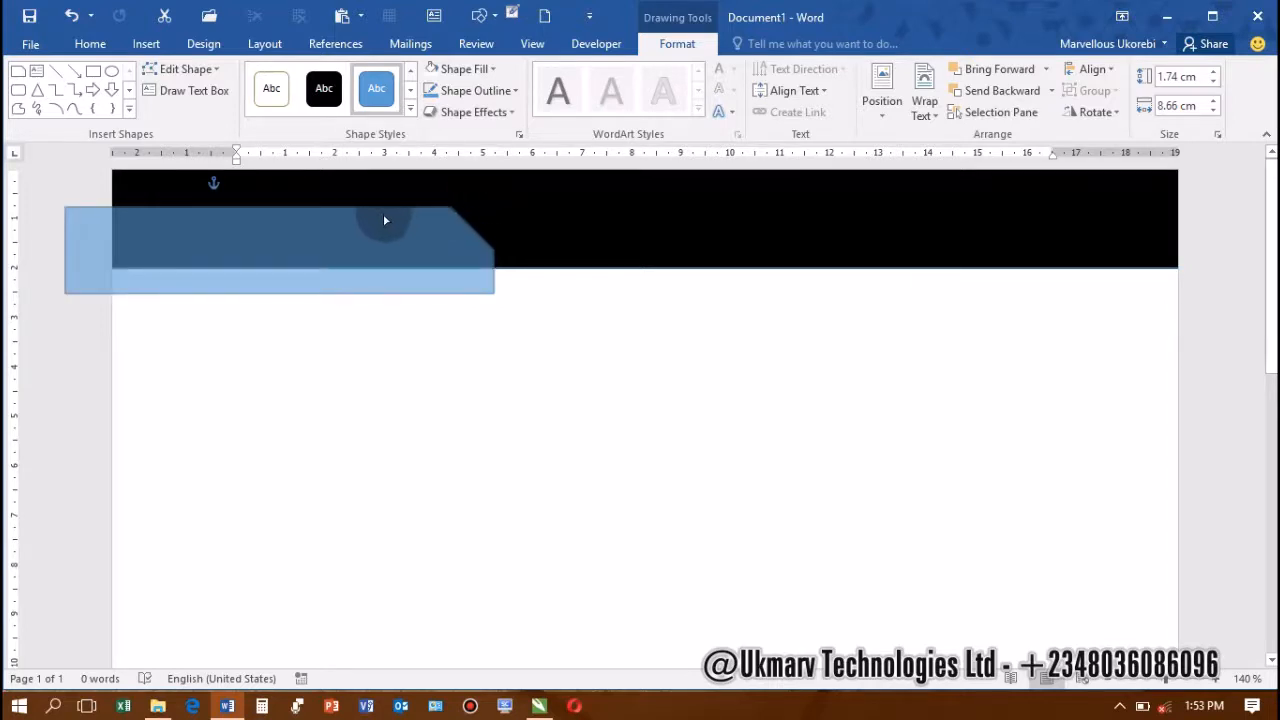
{"action": "left_click_drag", "start_coordinate": [491, 232], "coordinate": [298, 256]}
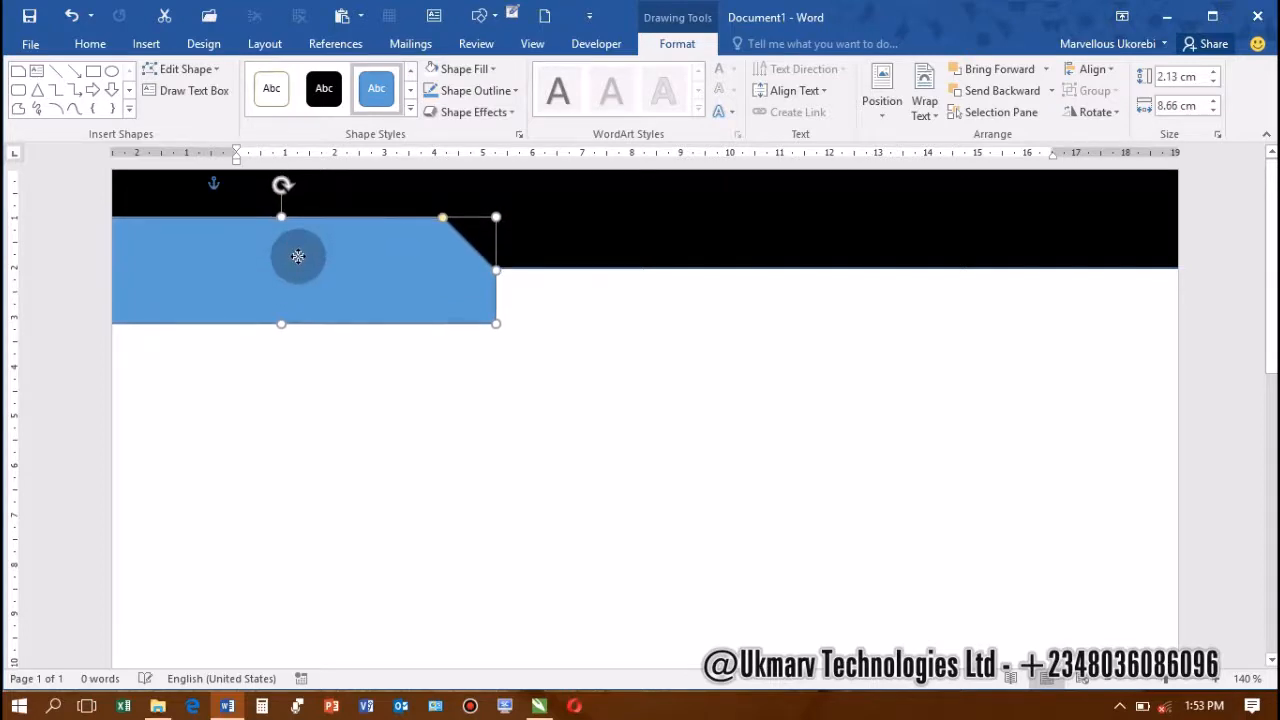
{"action": "left_click", "coordinate": [425, 310]}
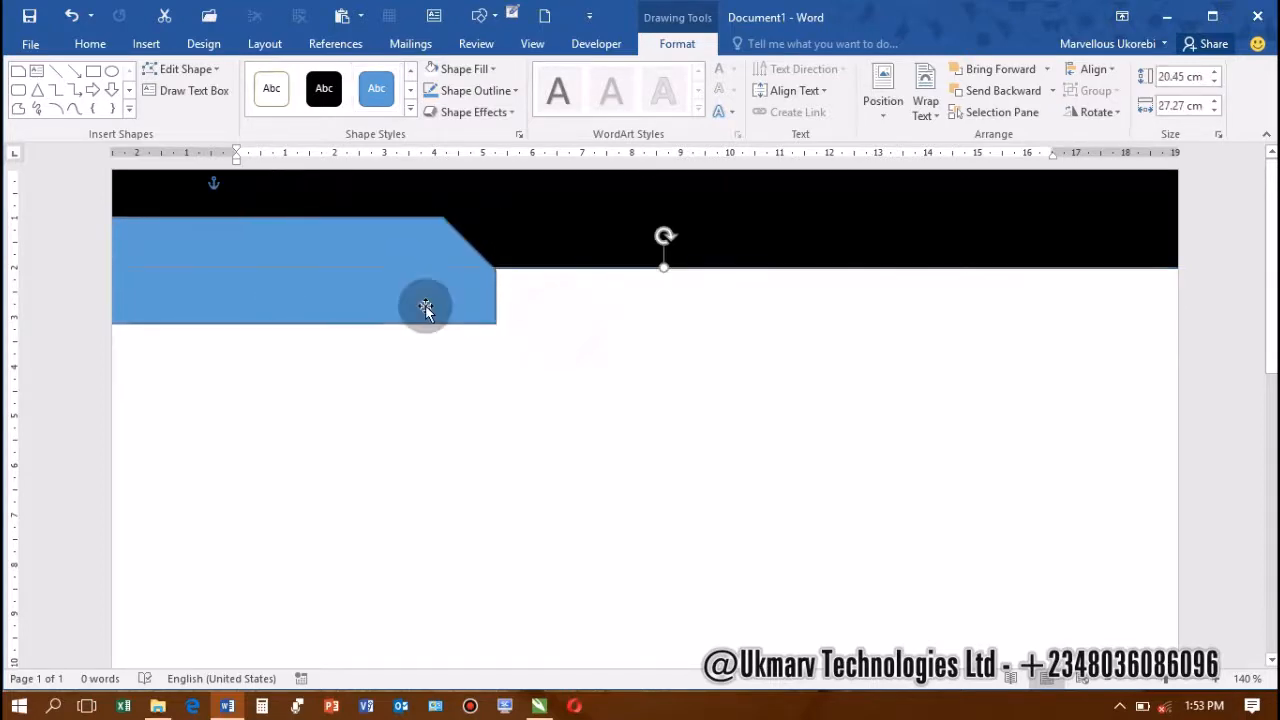
{"action": "left_click", "coordinate": [425, 308]}
Fill the snipped shape red and give it a white outline
{"action": "left_click", "coordinate": [491, 70]}
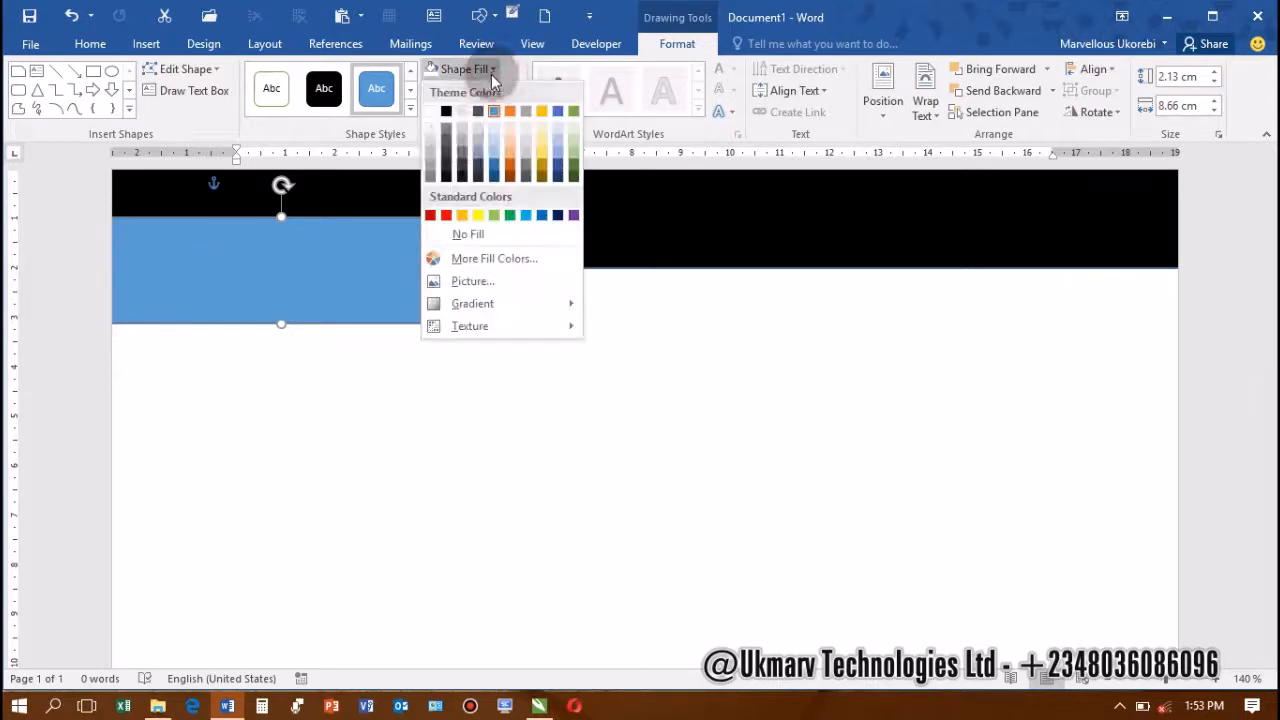
{"action": "left_click", "coordinate": [446, 215]}
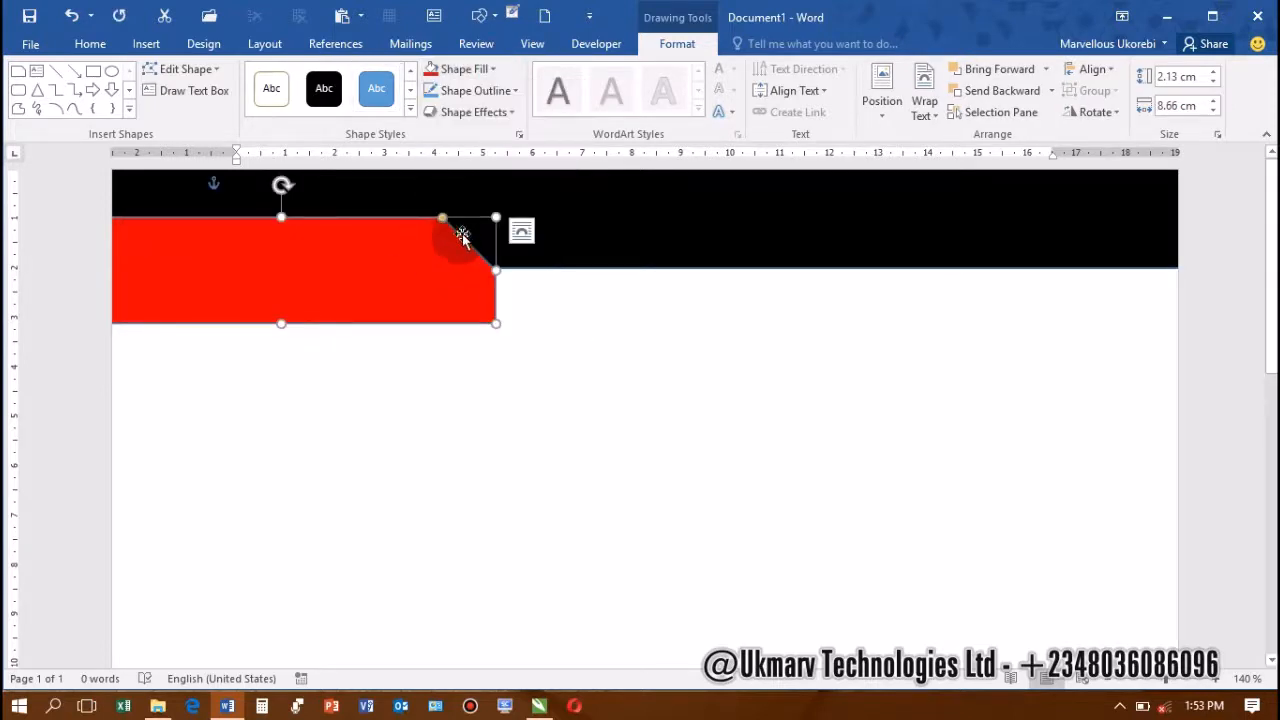
{"action": "left_click", "coordinate": [486, 90]}
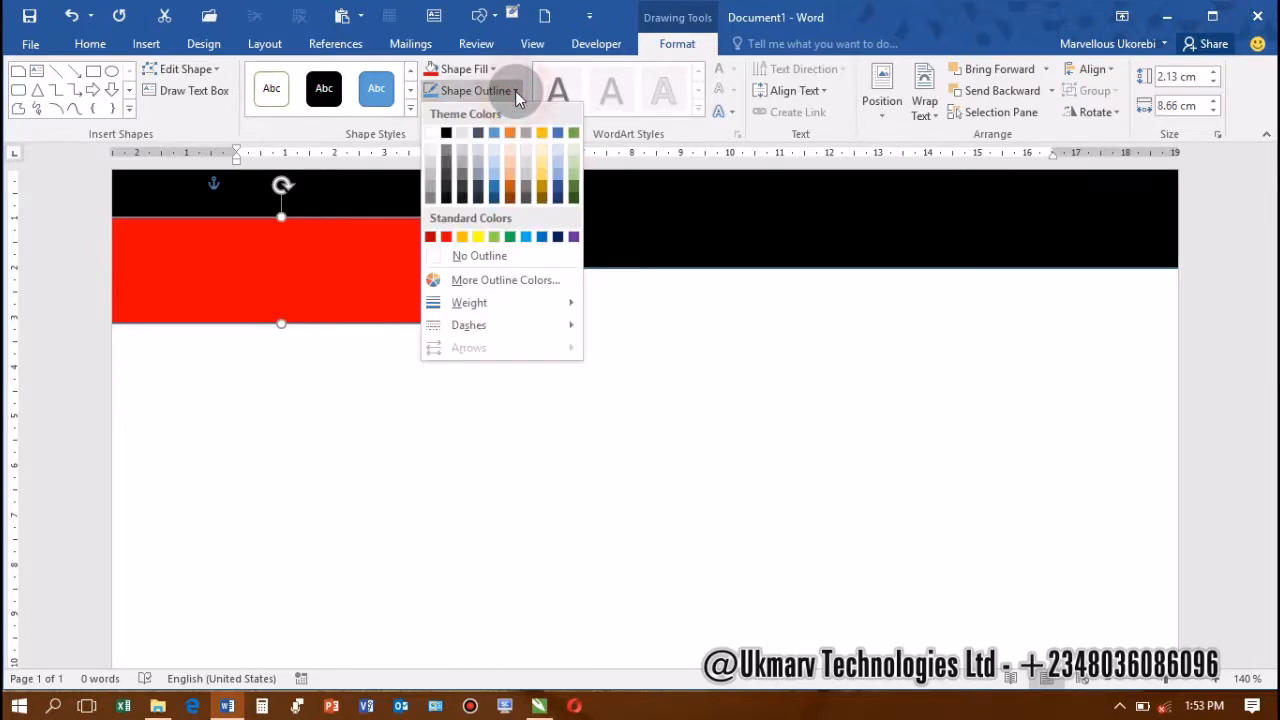
{"action": "left_click", "coordinate": [430, 132]}
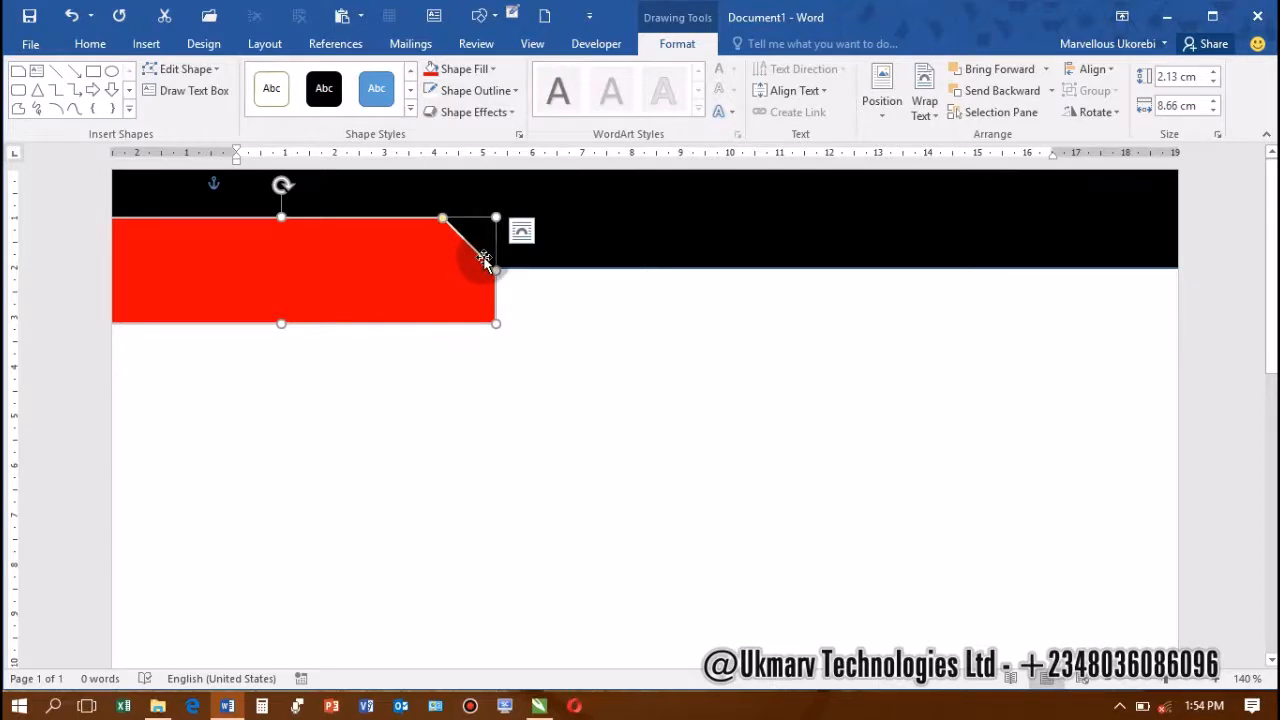
Set the shape's outline width to 2 pt in the Format Shape pane's Line section
{"action": "left_click", "coordinate": [520, 135]}
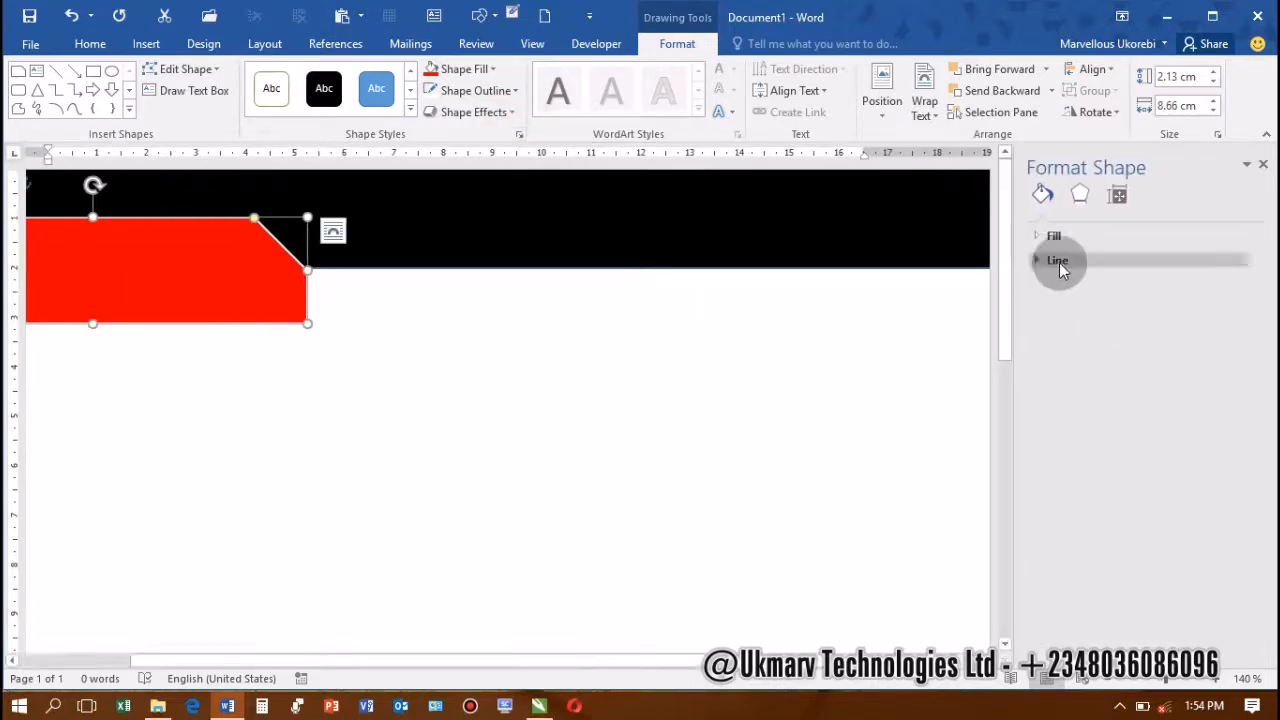
{"action": "left_click", "coordinate": [1059, 262]}
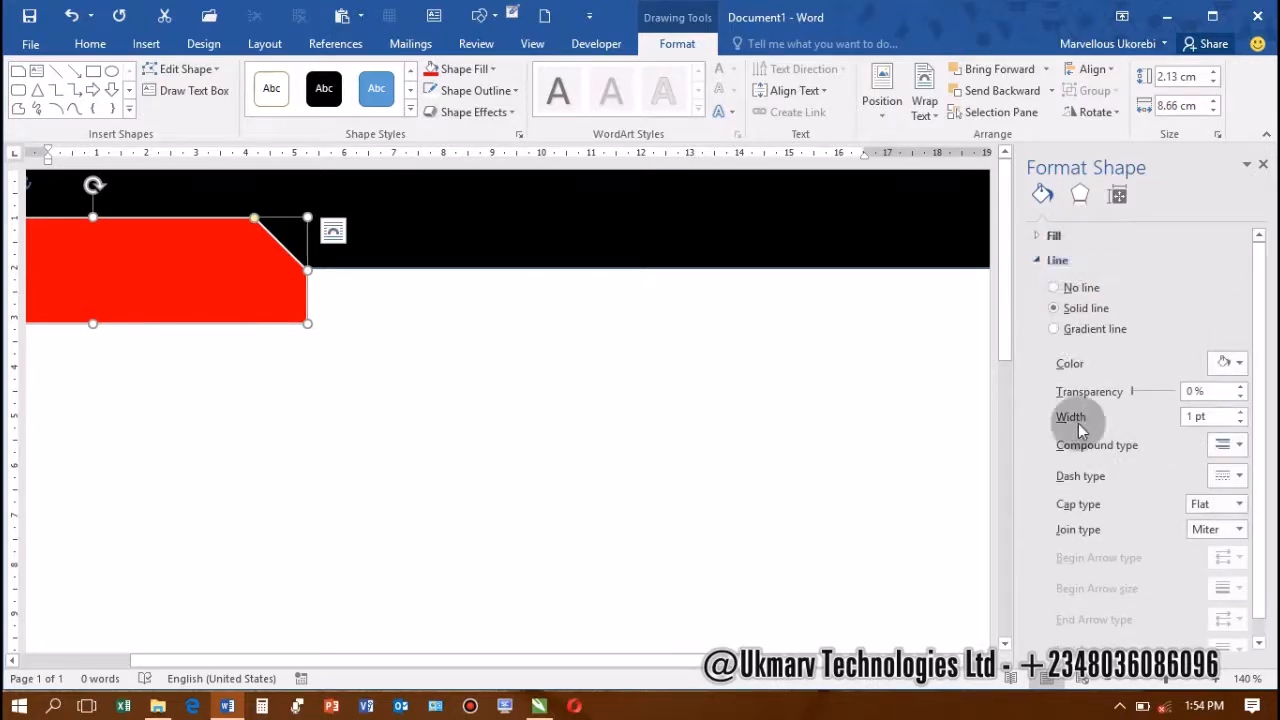
{"action": "left_click", "coordinate": [1241, 411]}
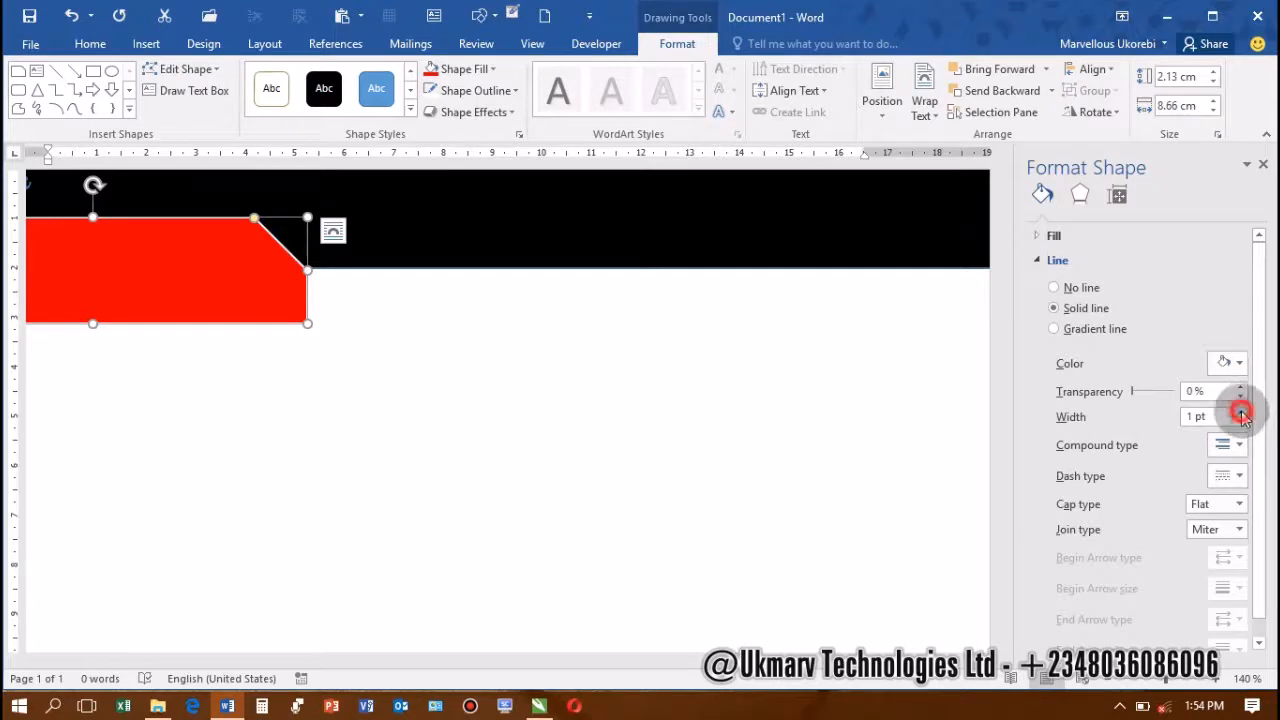
{"action": "left_click", "coordinate": [1241, 411]}
{"action": "left_click", "coordinate": [1241, 411]}
{"action": "left_click", "coordinate": [1241, 411]}
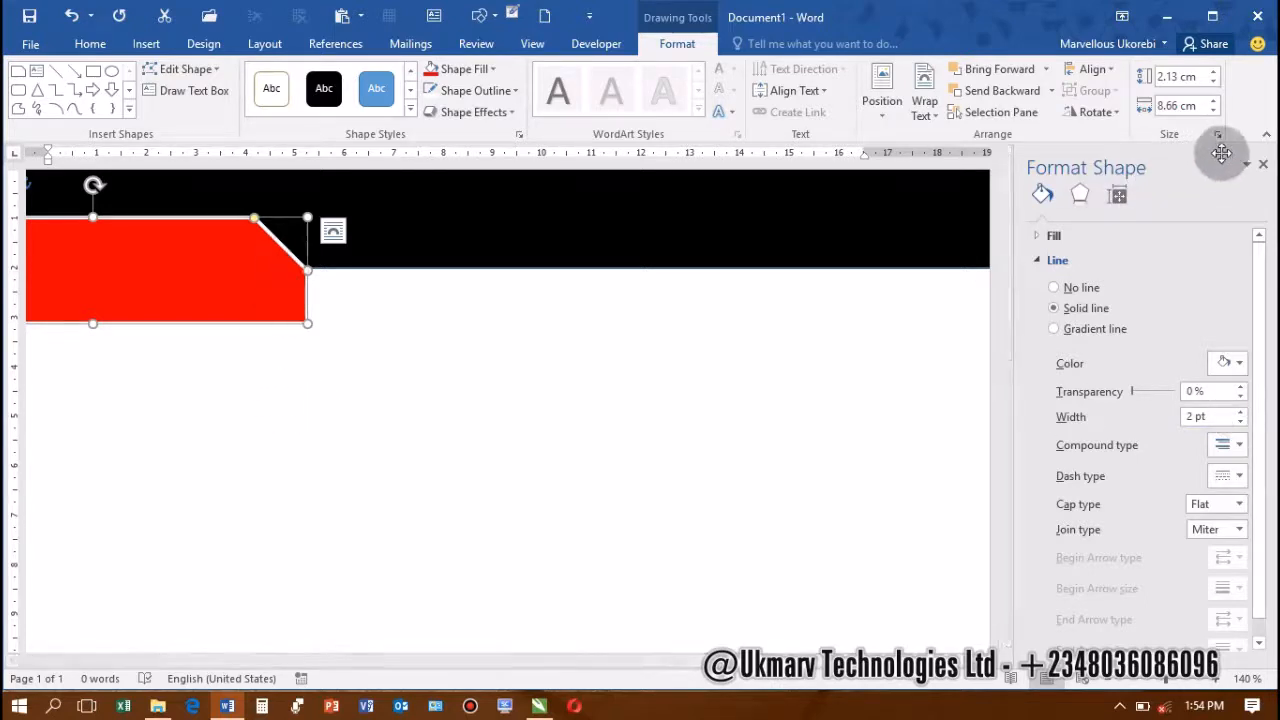
{"action": "left_click", "coordinate": [1262, 164]}
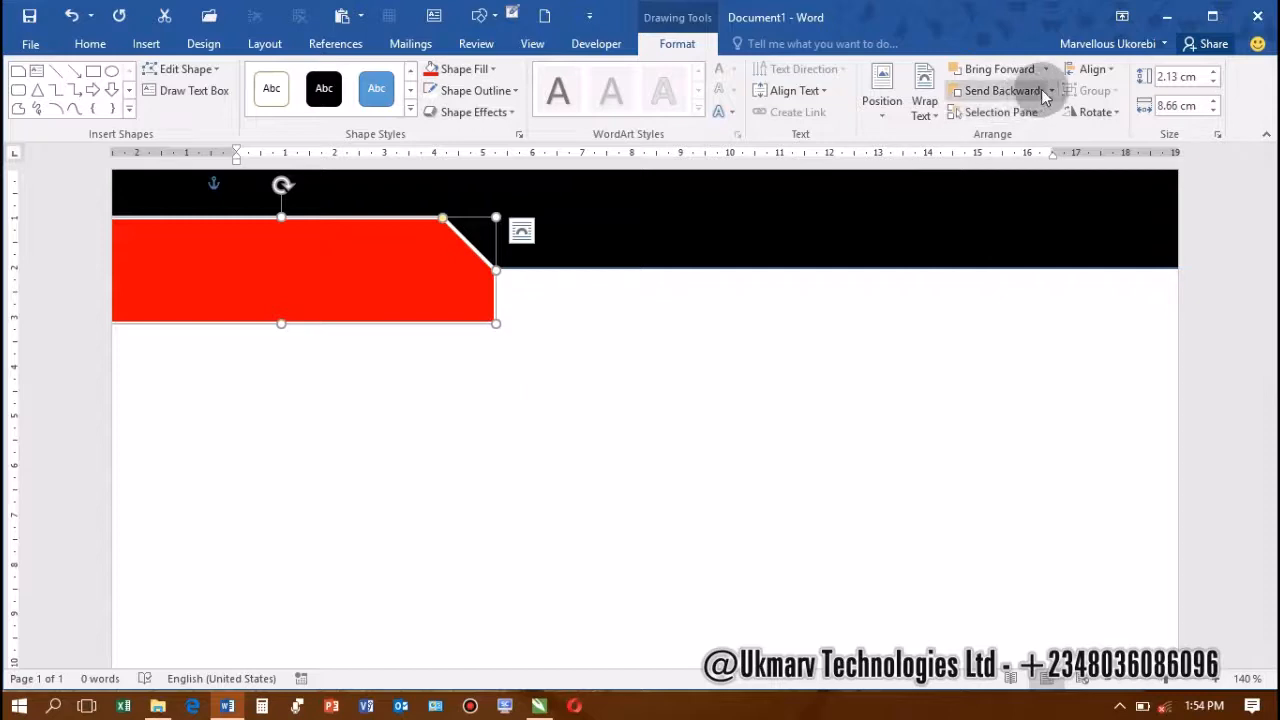
Send the red snipped shape to the back, behind the white rectangle
{"action": "left_click", "coordinate": [566, 383]}
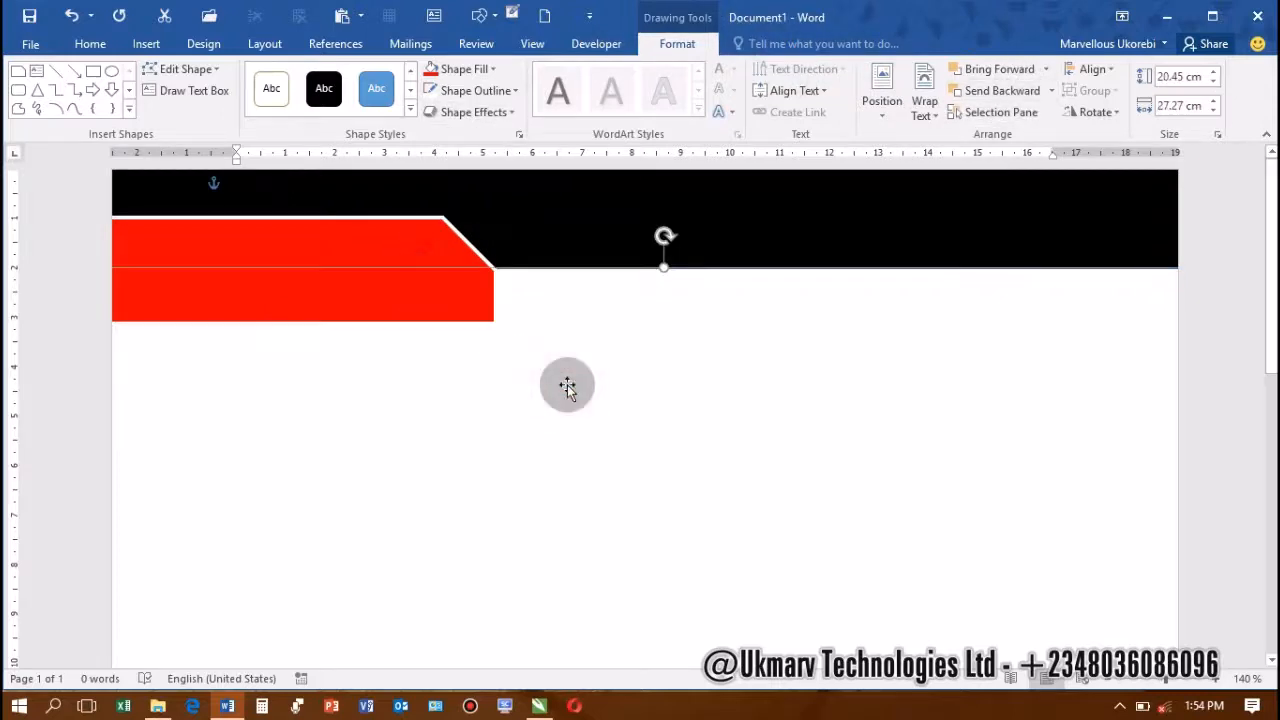
{"action": "left_click", "coordinate": [390, 236]}
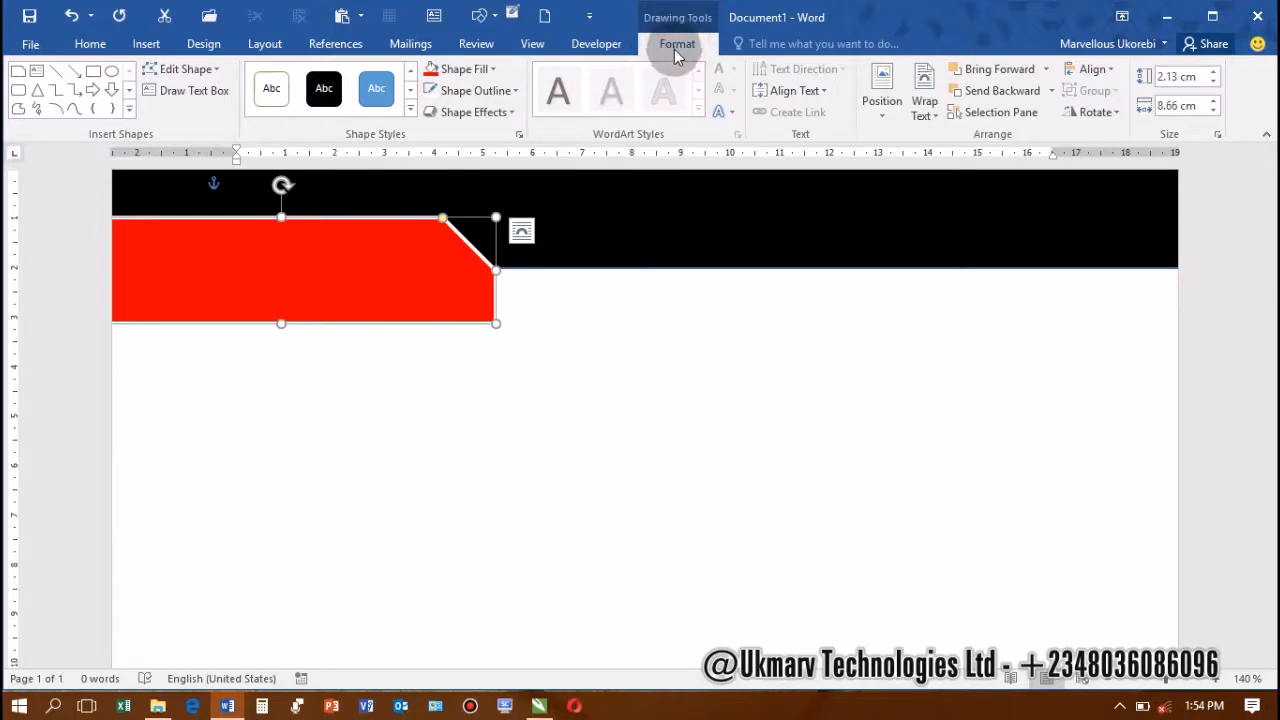
{"action": "left_click", "coordinate": [1054, 92]}
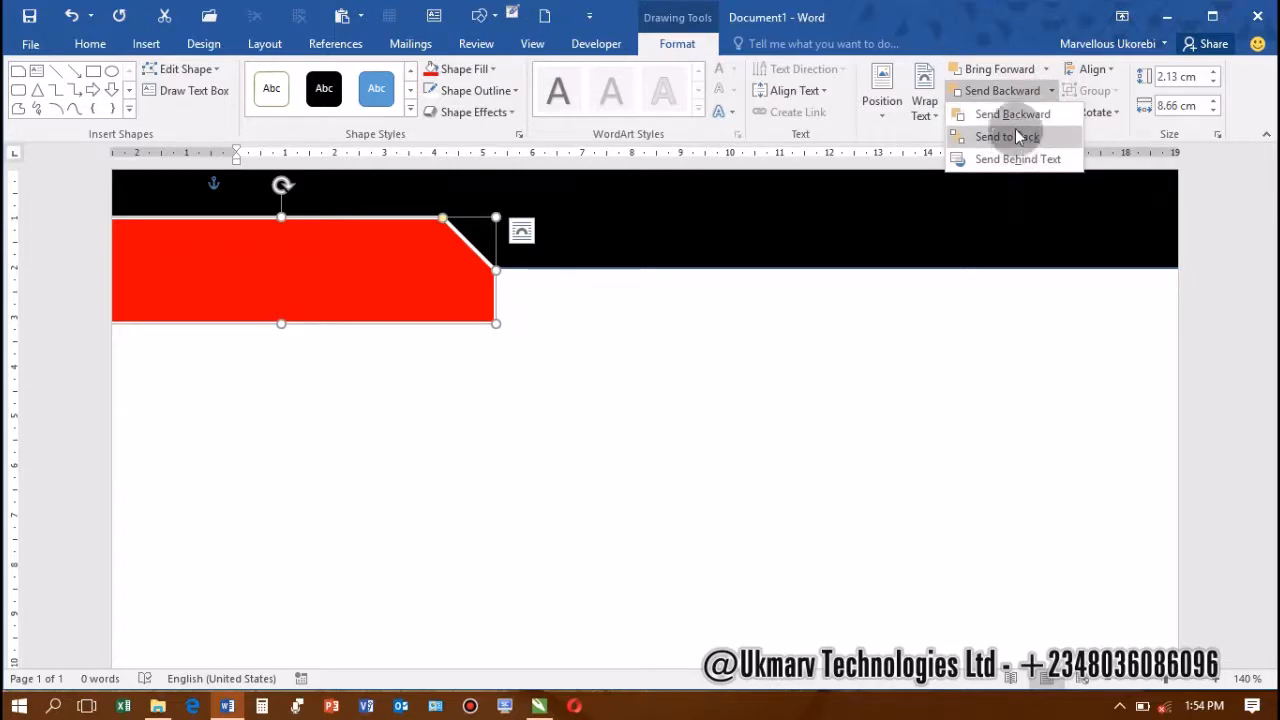
{"action": "left_click", "coordinate": [1054, 92]}
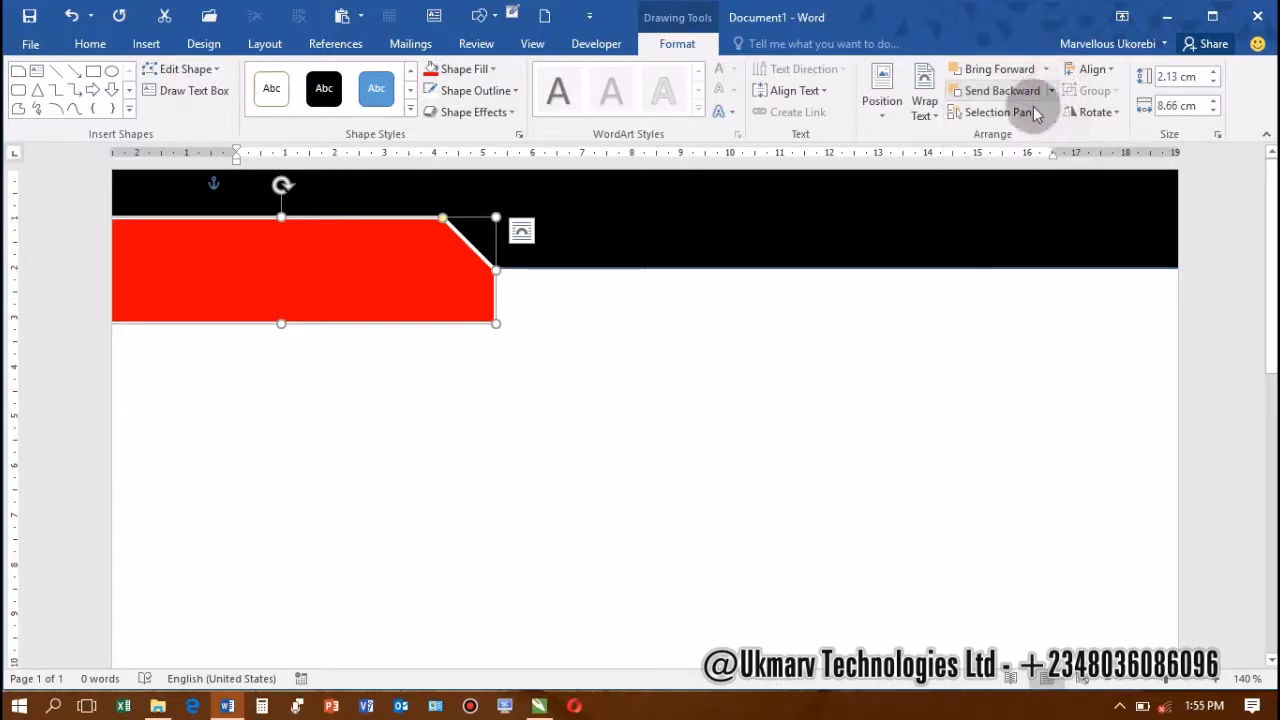
{"action": "left_click", "coordinate": [1052, 91]}
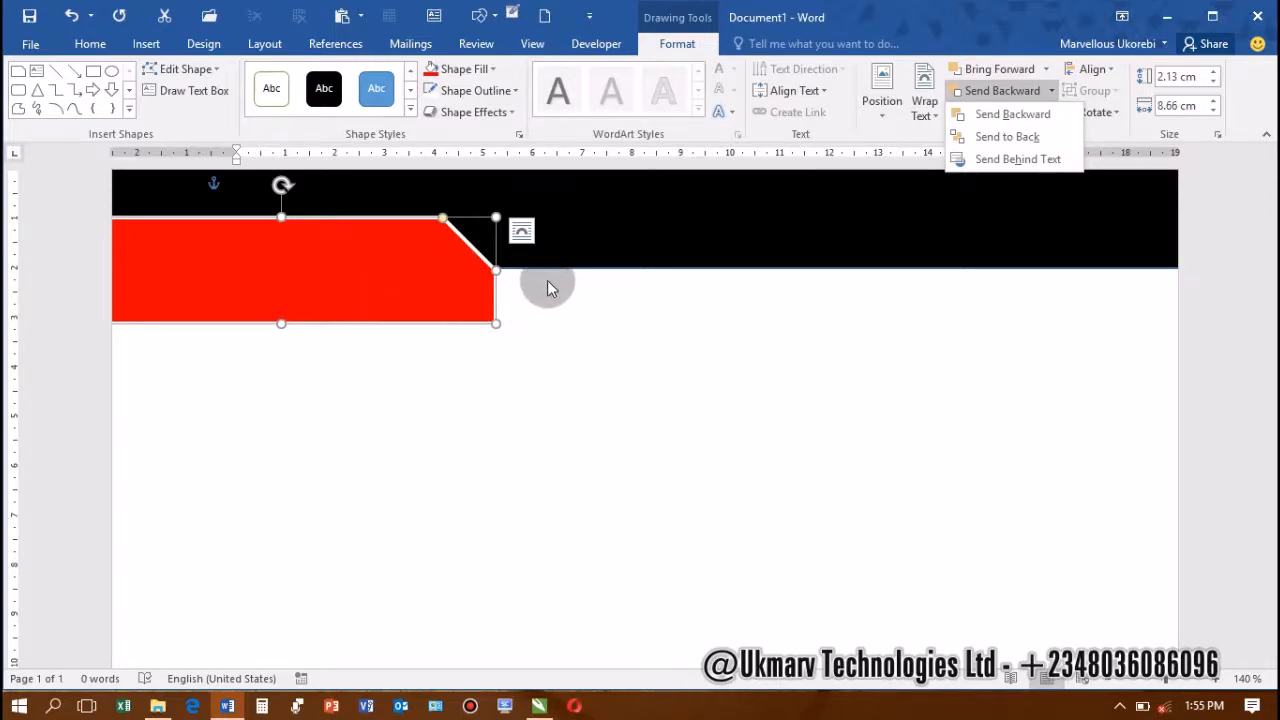
{"action": "left_click", "coordinate": [996, 97]}
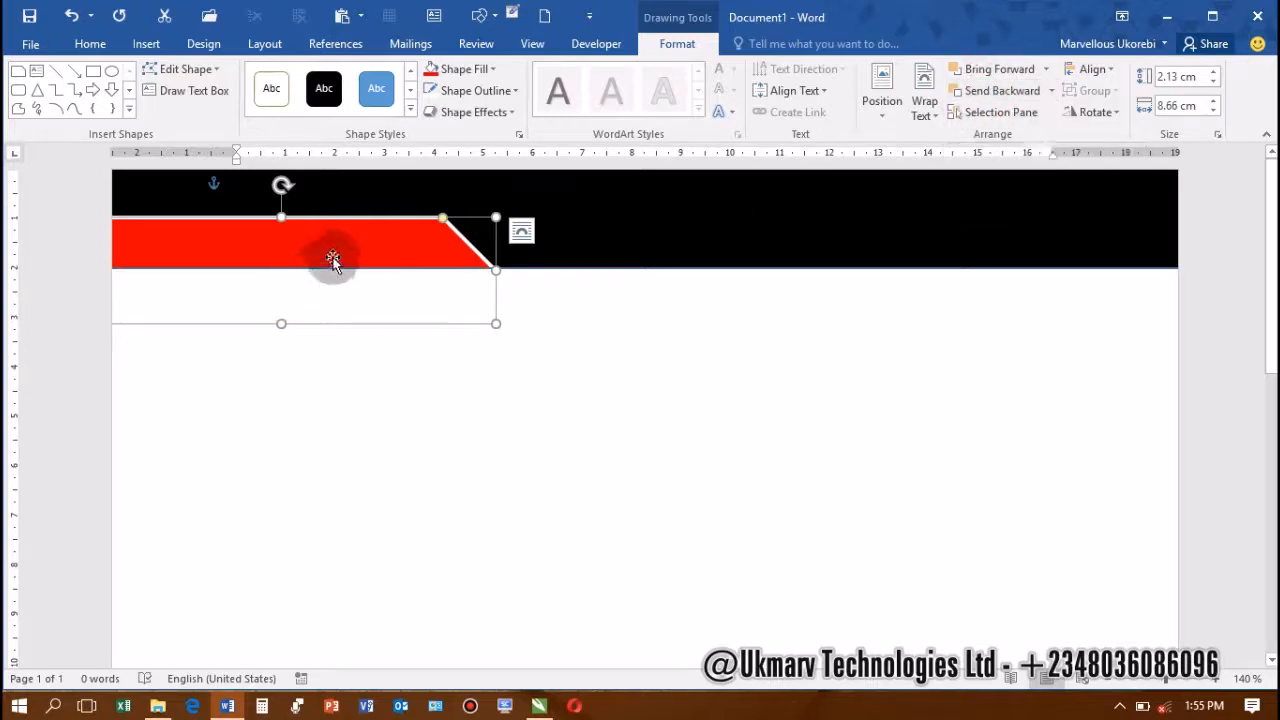
Raise the red shape fully into the black header band, flush with its lower edge
{"action": "mouse_move", "coordinate": [339, 239]}
{"action": "left_mouse_down"}
{"action": "mouse_move", "coordinate": [346, 209]}
{"action": "mouse_move", "coordinate": [345, 229]}
{"action": "left_mouse_up"}
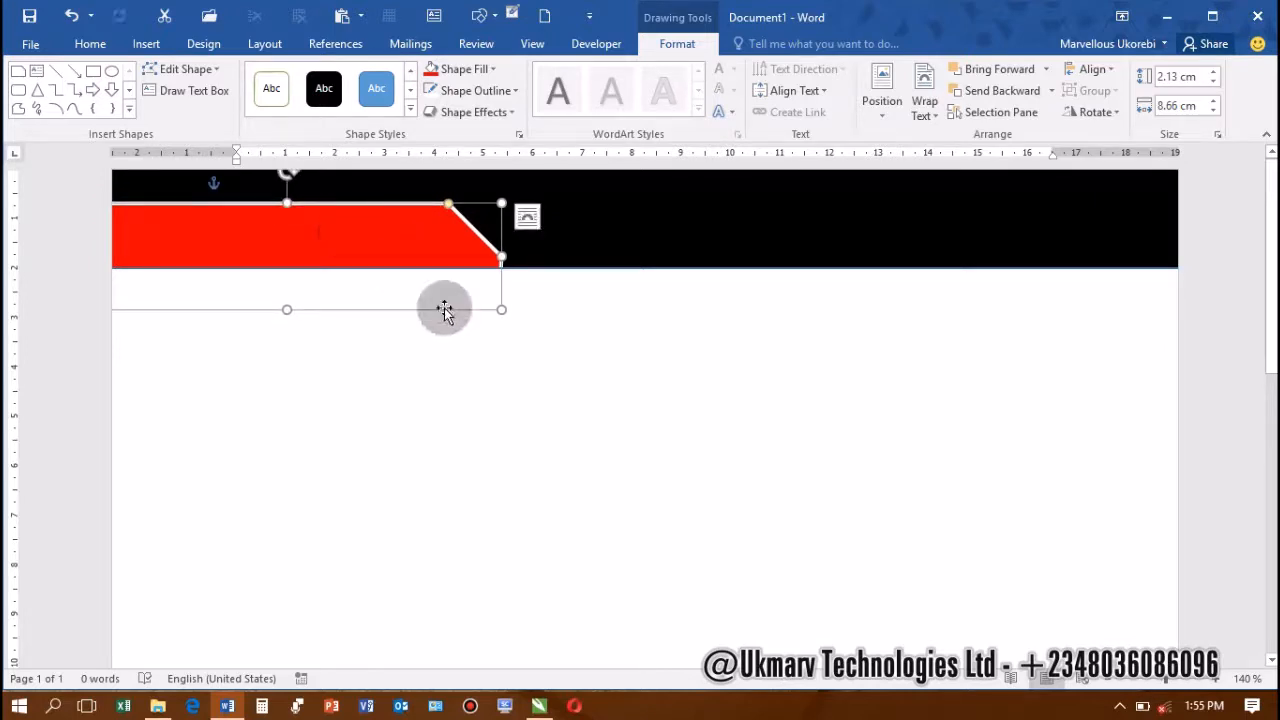
{"action": "left_click", "coordinate": [665, 282]}
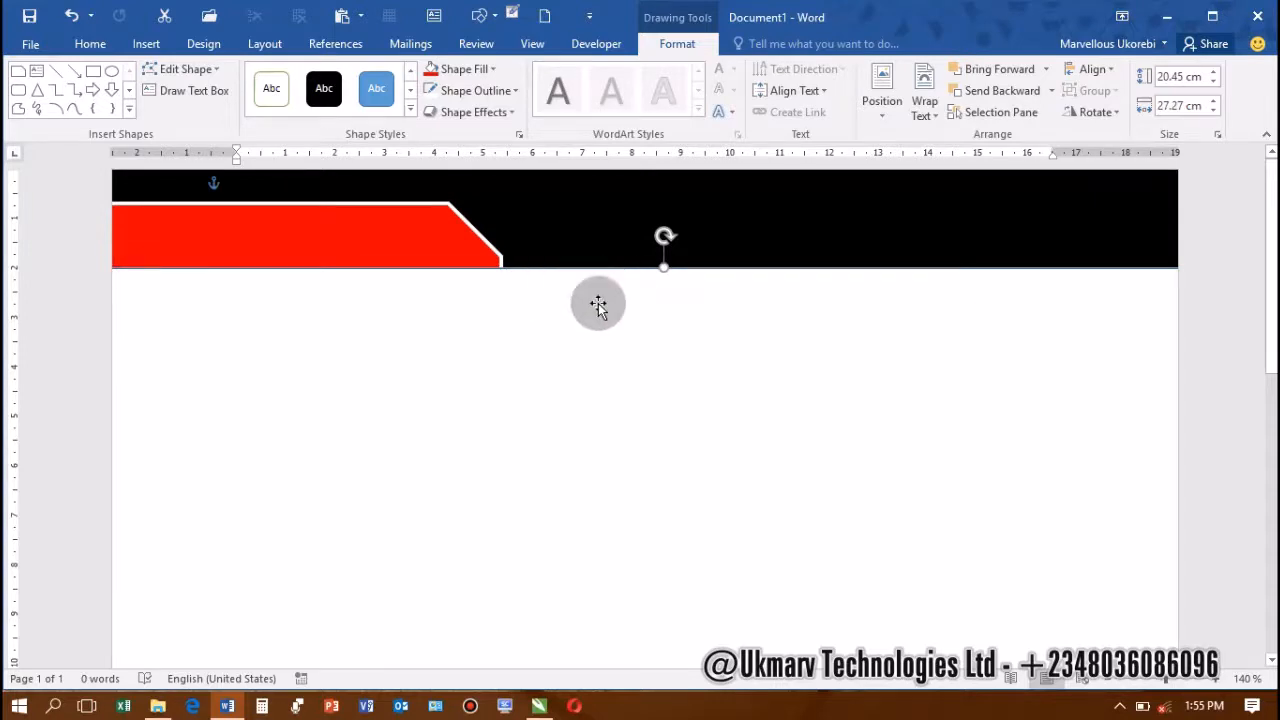
Set the black header bar's Shape Outline to No Outline, then deselect it
{"action": "left_click", "coordinate": [517, 94]}
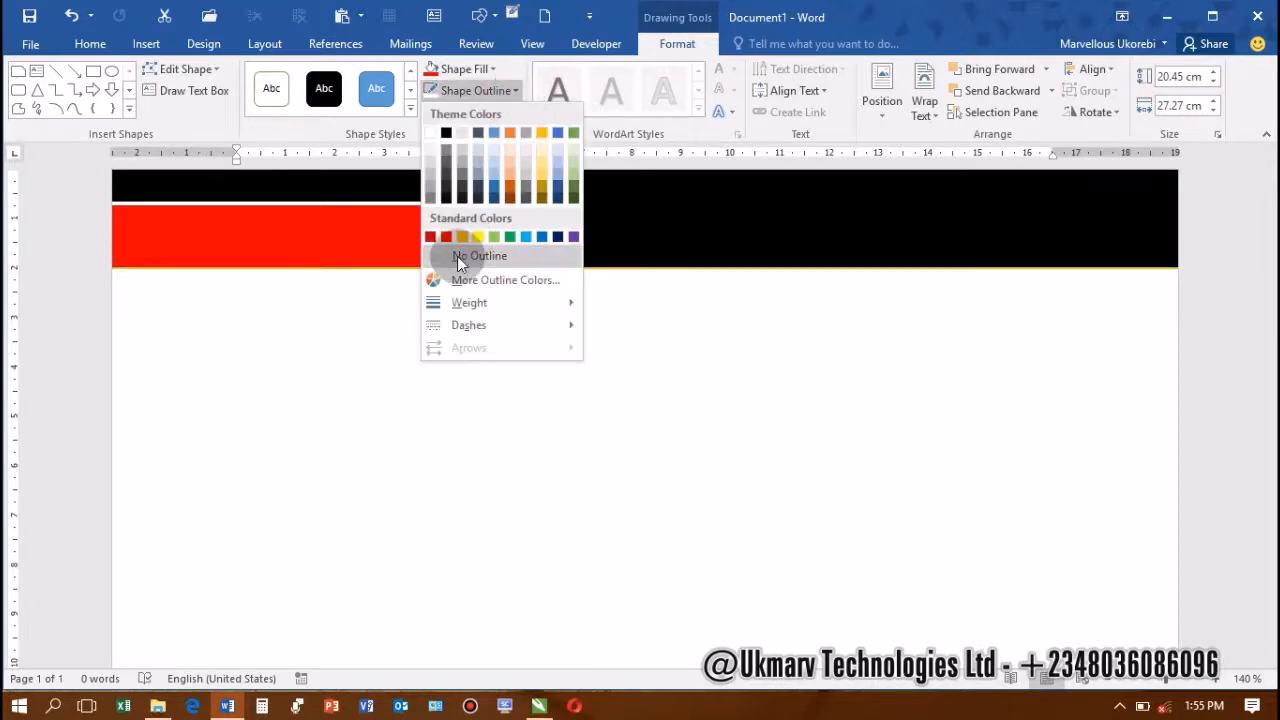
{"action": "left_click", "coordinate": [410, 330]}
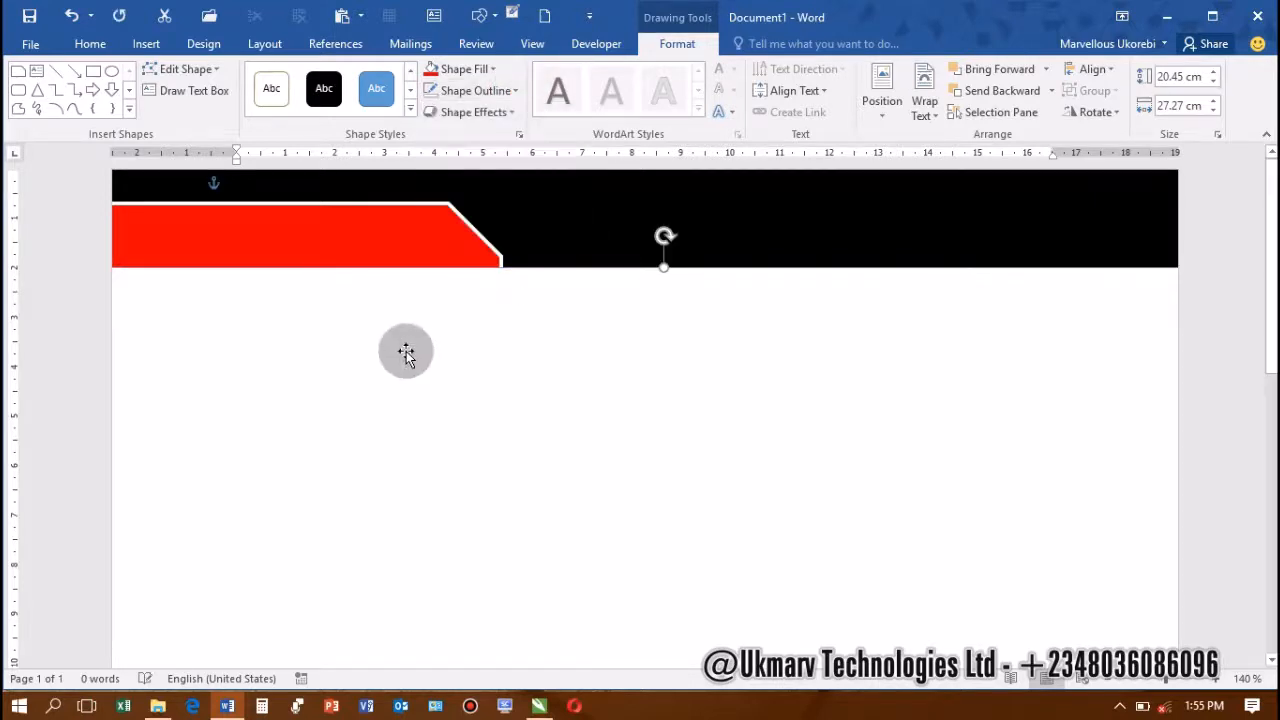
{"action": "left_click", "coordinate": [630, 203]}
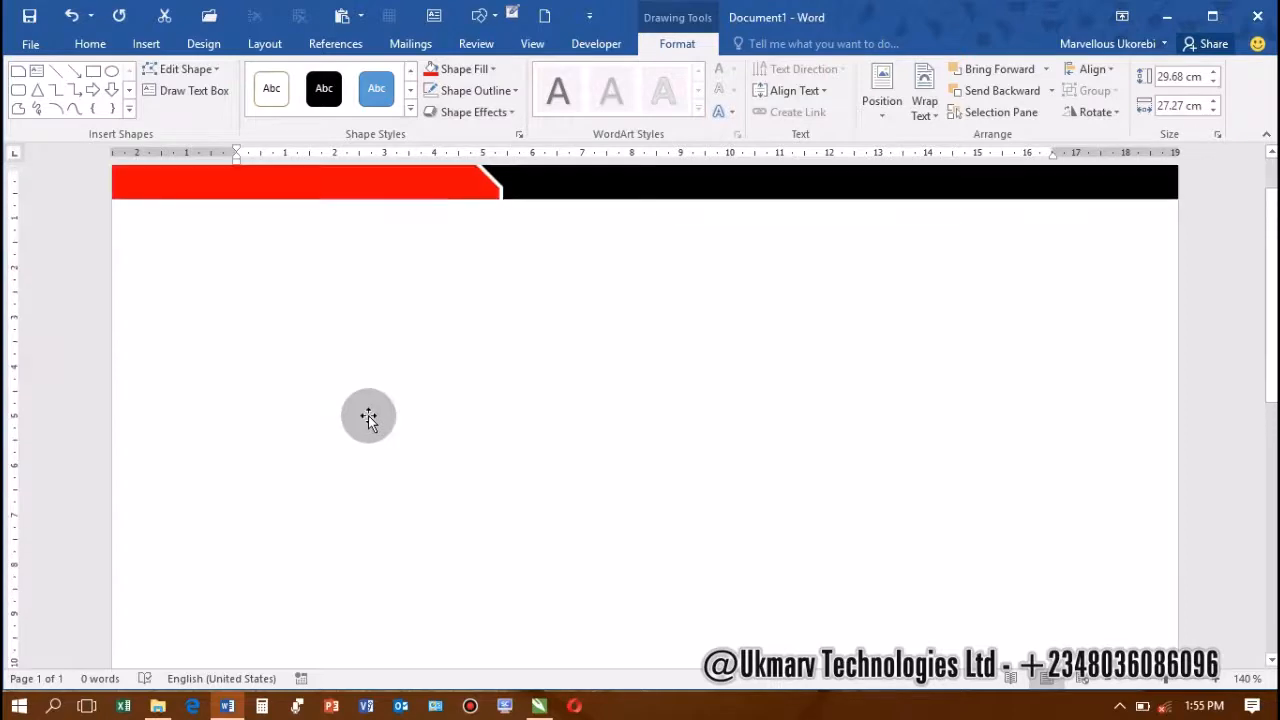
{"action": "scroll", "coordinate": [380, 416], "scroll_direction": "down", "scroll_amount": 8, "text": "ctrl"}
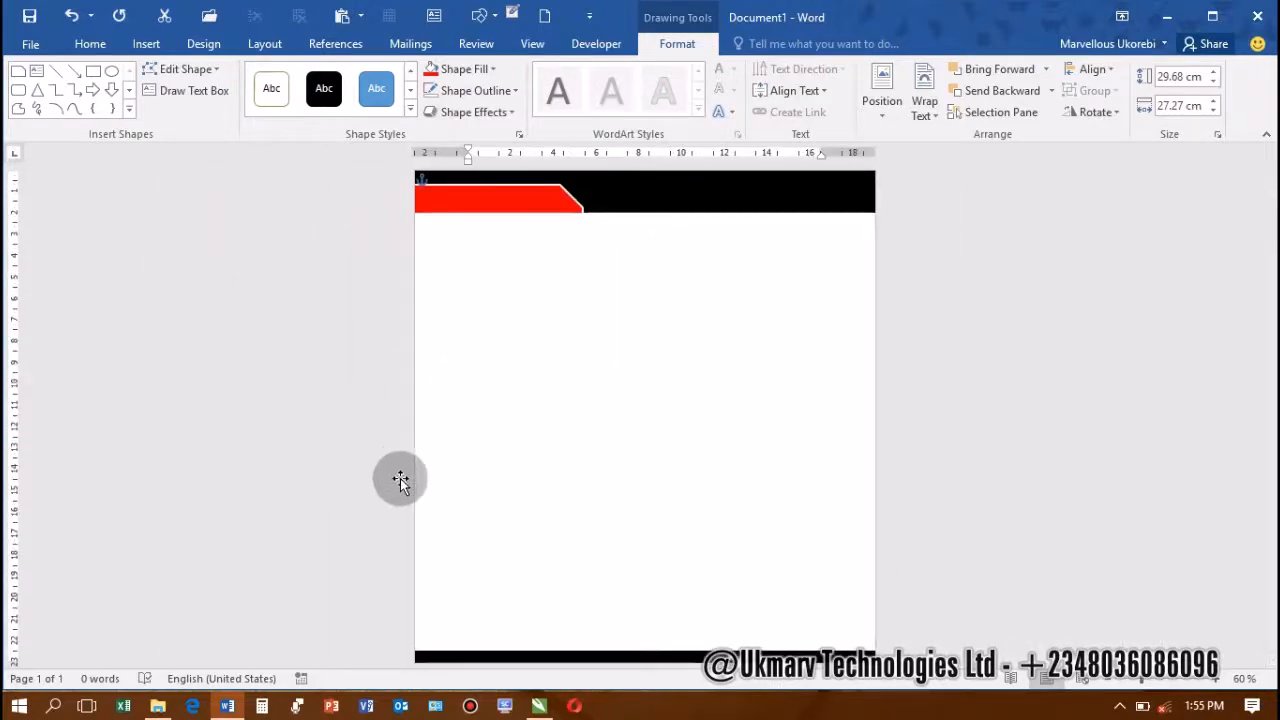
Draw a rectangle along the page bottom and resize it to 0.69 cm by 23.08 cm
{"action": "left_click", "coordinate": [95, 74]}
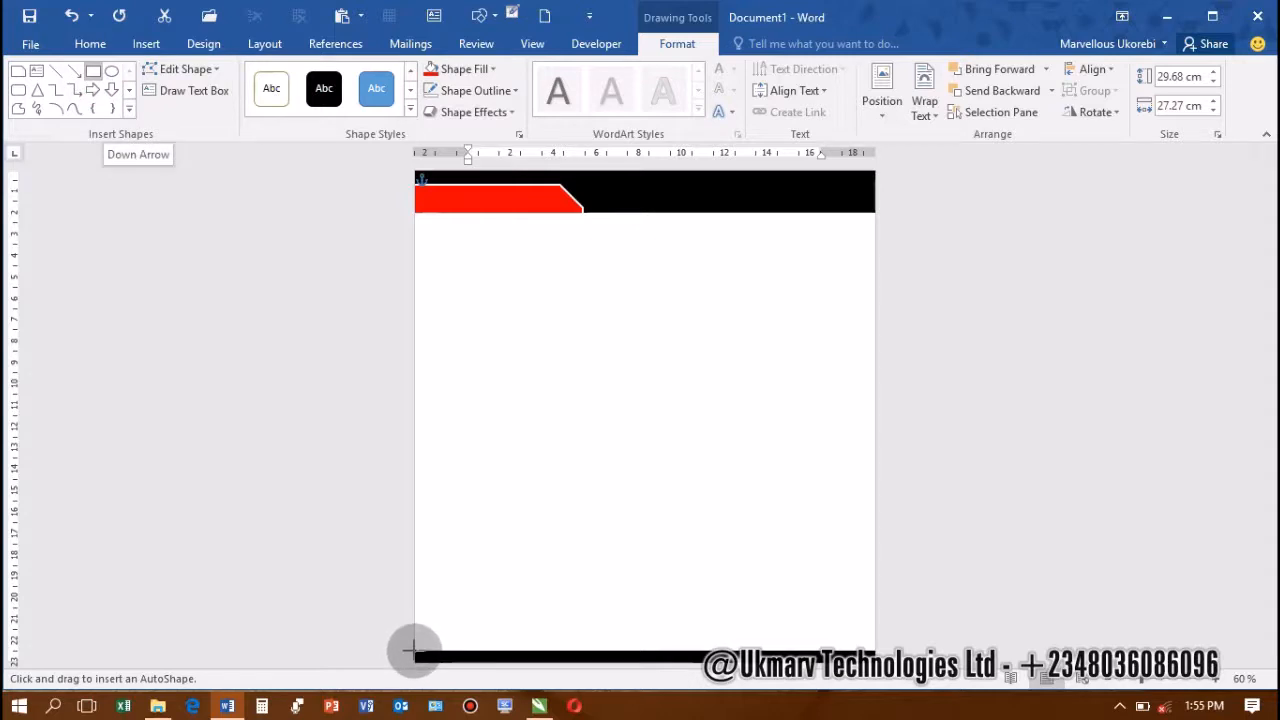
{"action": "left_click_drag", "start_coordinate": [415, 648], "coordinate": [397, 650]}
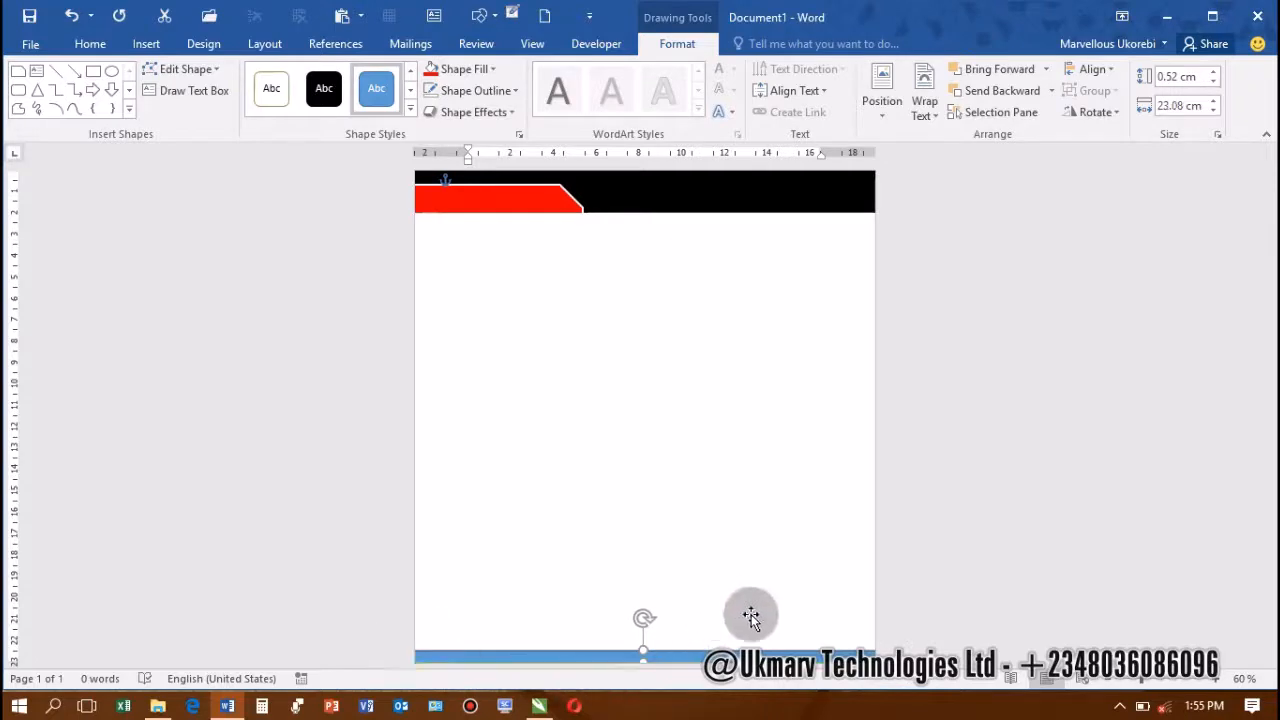
{"action": "scroll", "coordinate": [721, 627], "scroll_direction": "down", "scroll_amount": 3}
{"action": "scroll", "coordinate": [723, 629], "scroll_direction": "up", "scroll_amount": 8}
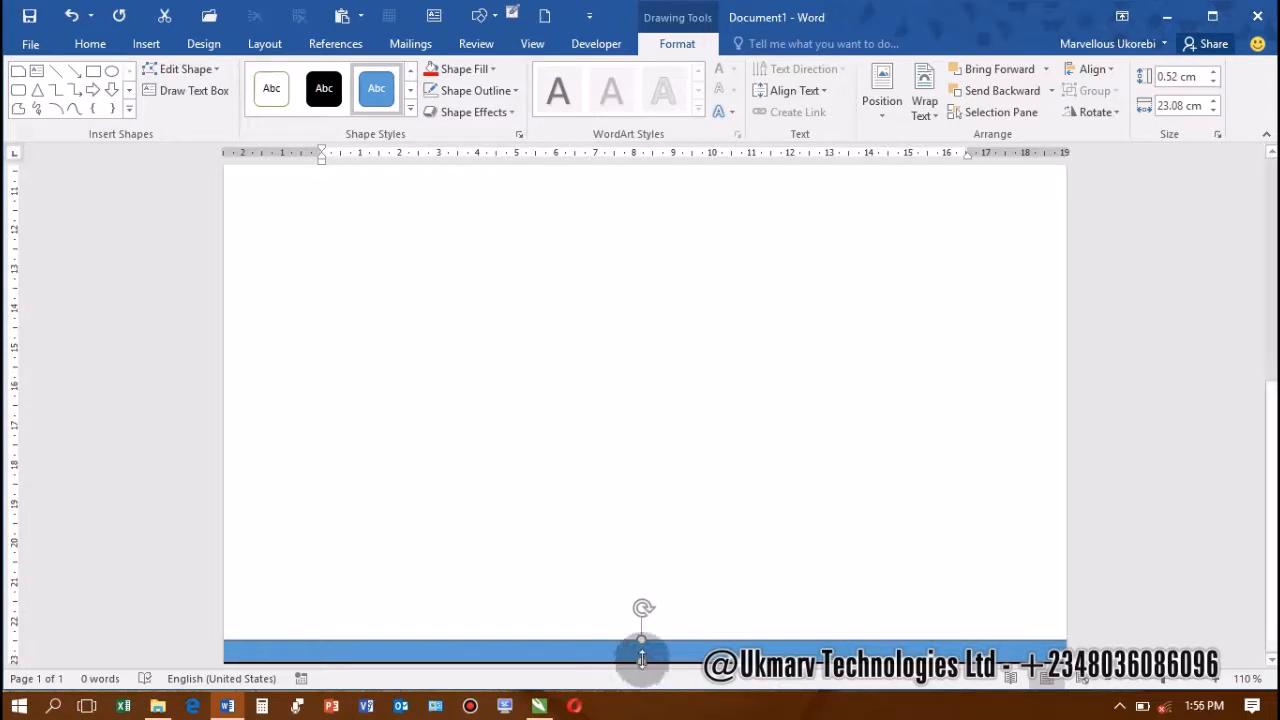
{"action": "left_click_drag", "start_coordinate": [642, 656], "coordinate": [644, 682]}
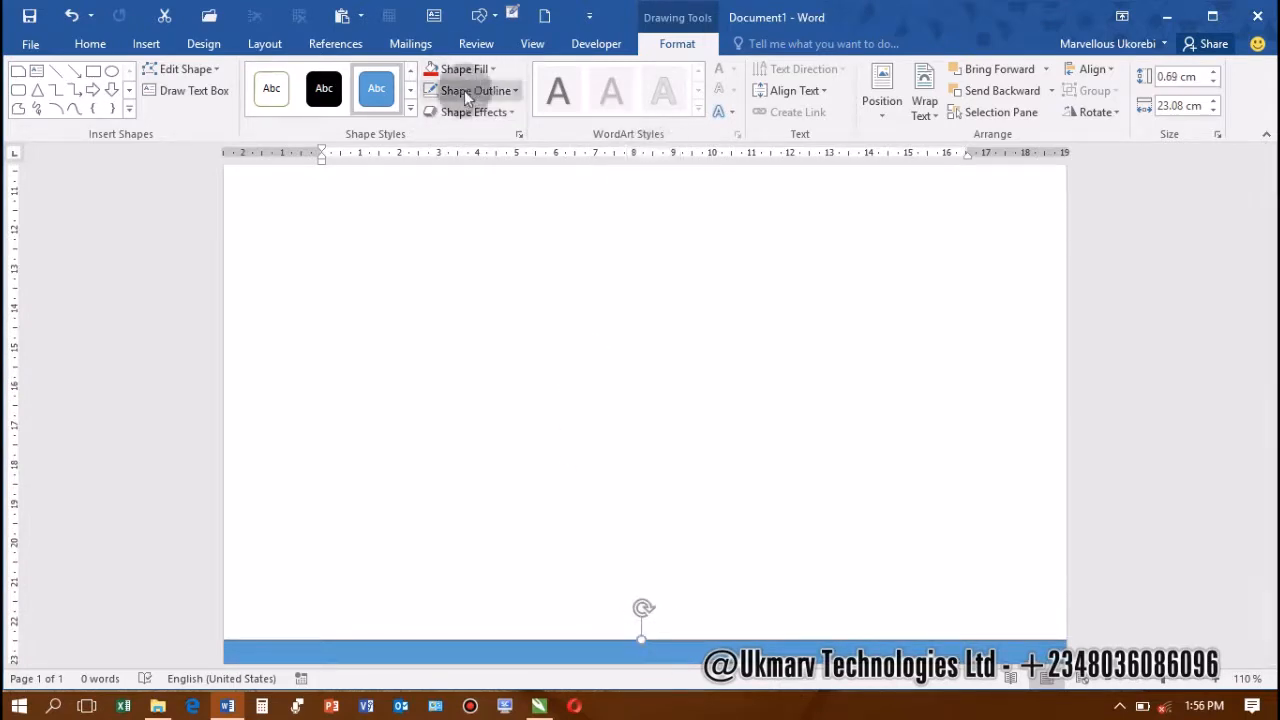
{"action": "left_click", "coordinate": [695, 483]}
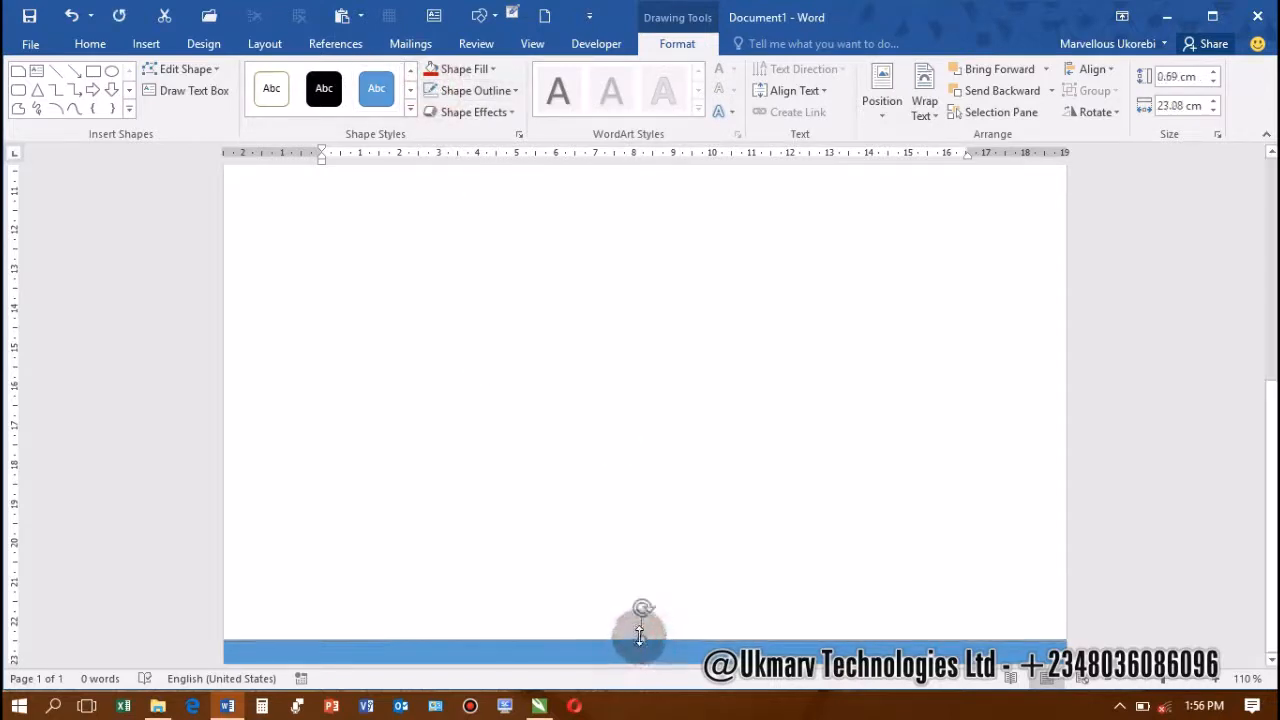
Fill the footer bar red and lay a duplicate over it, stretched to 1.36 cm tall
{"action": "left_click", "coordinate": [428, 69]}
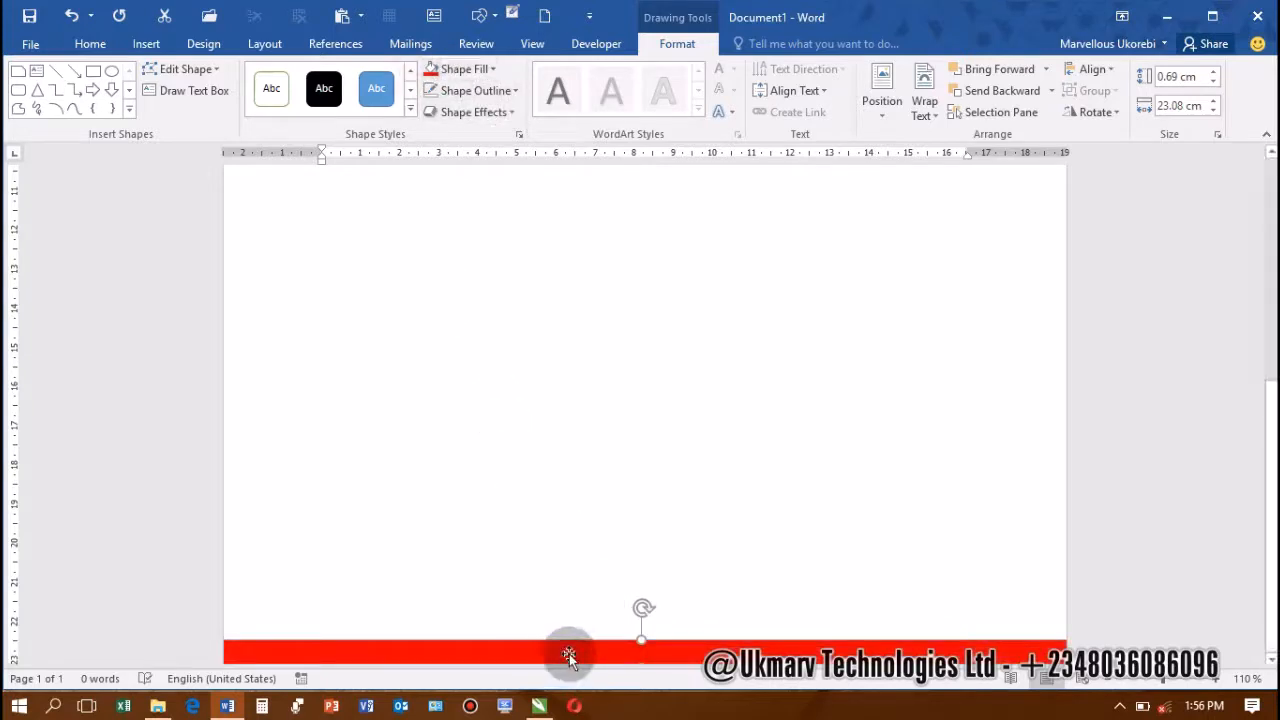
{"action": "mouse_move", "coordinate": [568, 655]}
{"action": "left_mouse_down"}
{"action": "mouse_move", "coordinate": [566, 620]}
{"action": "mouse_move", "coordinate": [565, 658]}
{"action": "left_mouse_up"}
{"action": "left_click", "coordinate": [578, 460]}
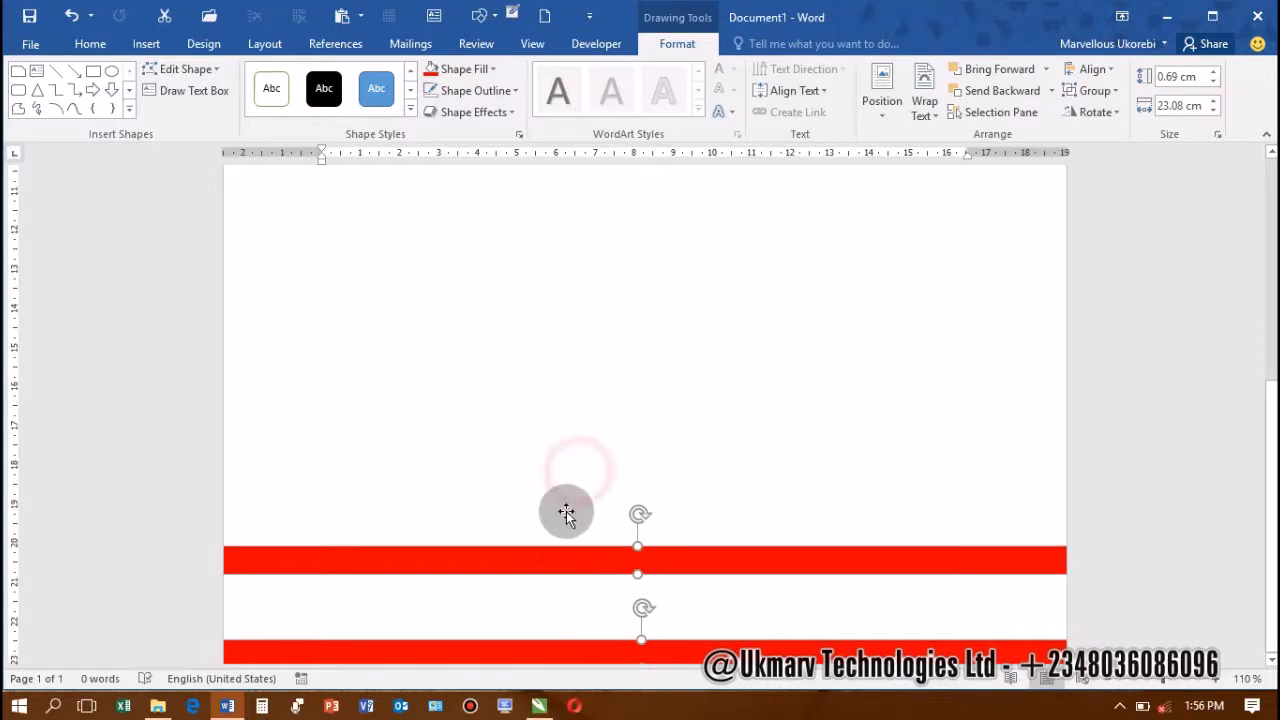
{"action": "left_click_drag", "start_coordinate": [551, 565], "coordinate": [551, 634]}
{"action": "left_click", "coordinate": [641, 629]}
{"action": "left_click_drag", "start_coordinate": [630, 618], "coordinate": [638, 590]}
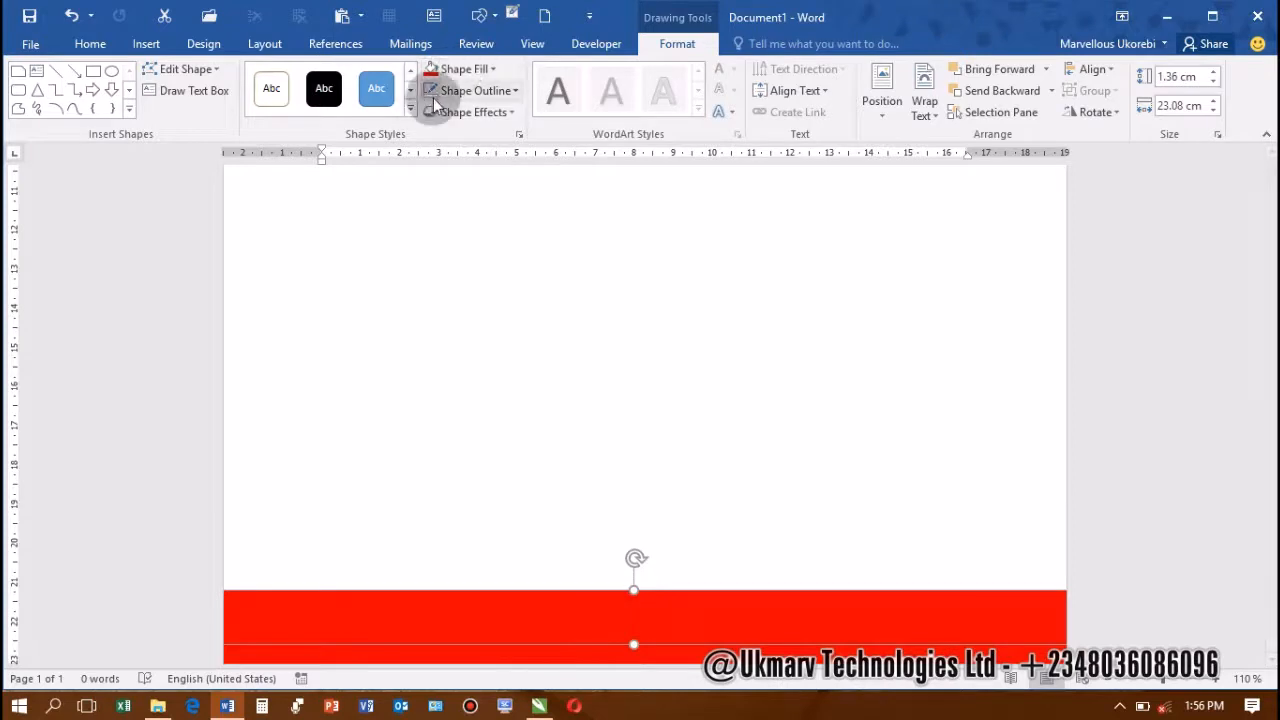
Give the taller footer bar a white fill and a black outline
{"action": "left_click", "coordinate": [493, 68]}
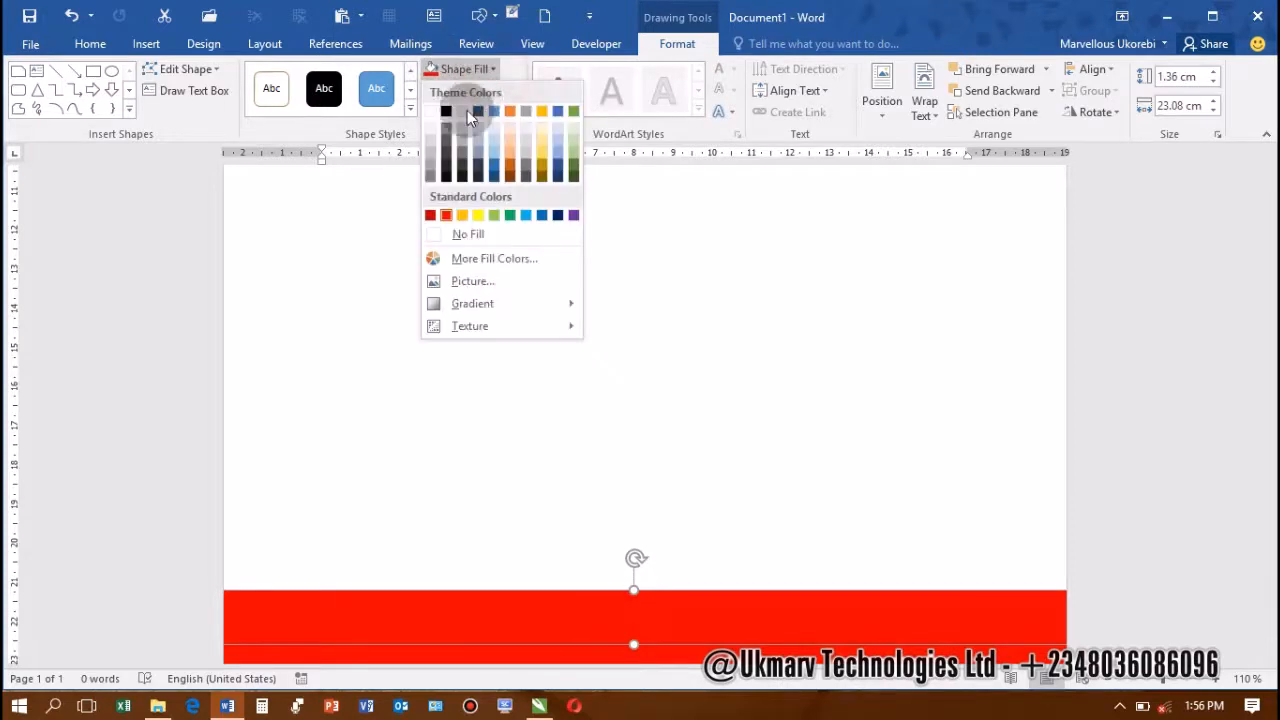
{"action": "left_click", "coordinate": [434, 109]}
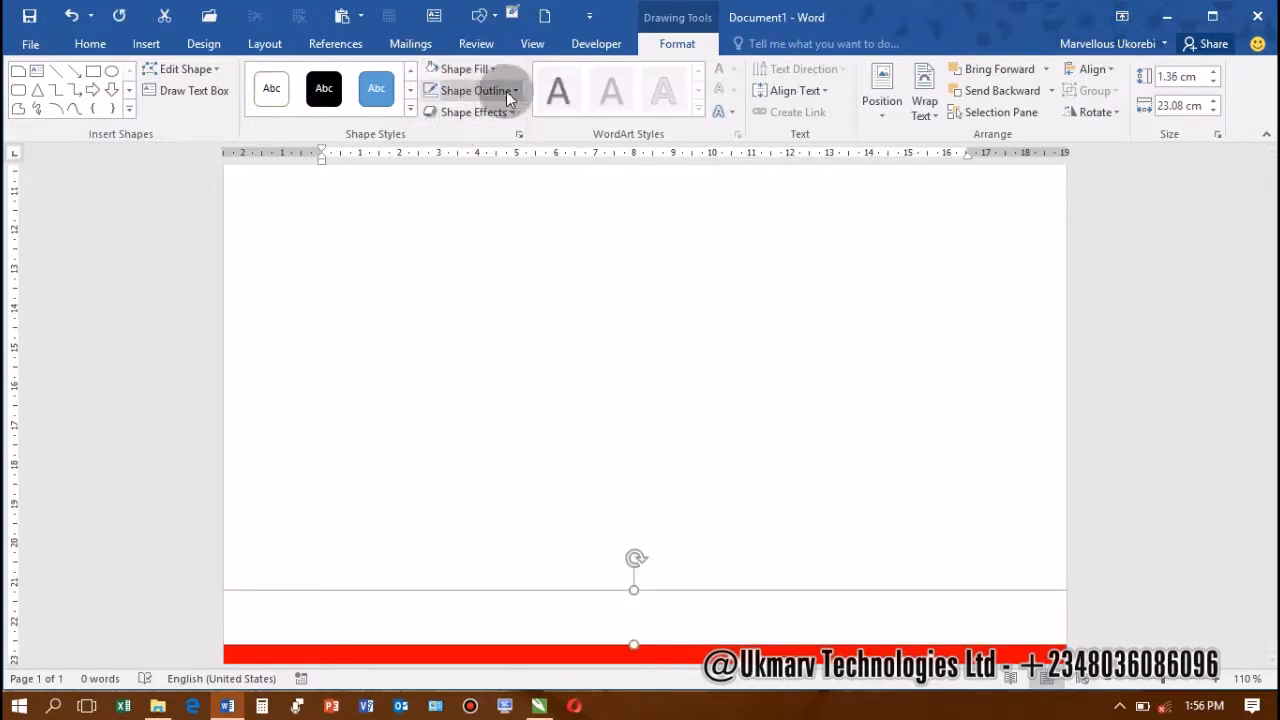
{"action": "left_click", "coordinate": [505, 91]}
{"action": "left_click", "coordinate": [452, 130]}
{"action": "left_click", "coordinate": [656, 372]}
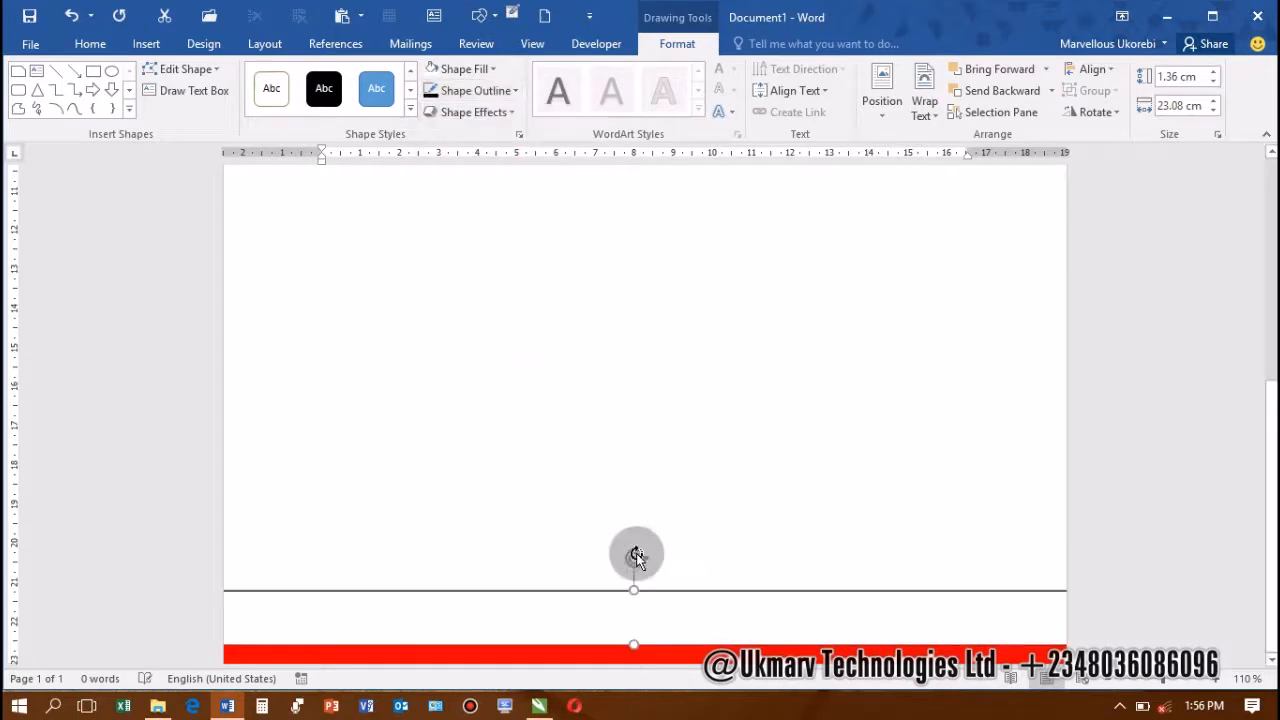
Bring the thin red footer bar in front of the white rectangle
{"action": "left_click", "coordinate": [680, 535]}
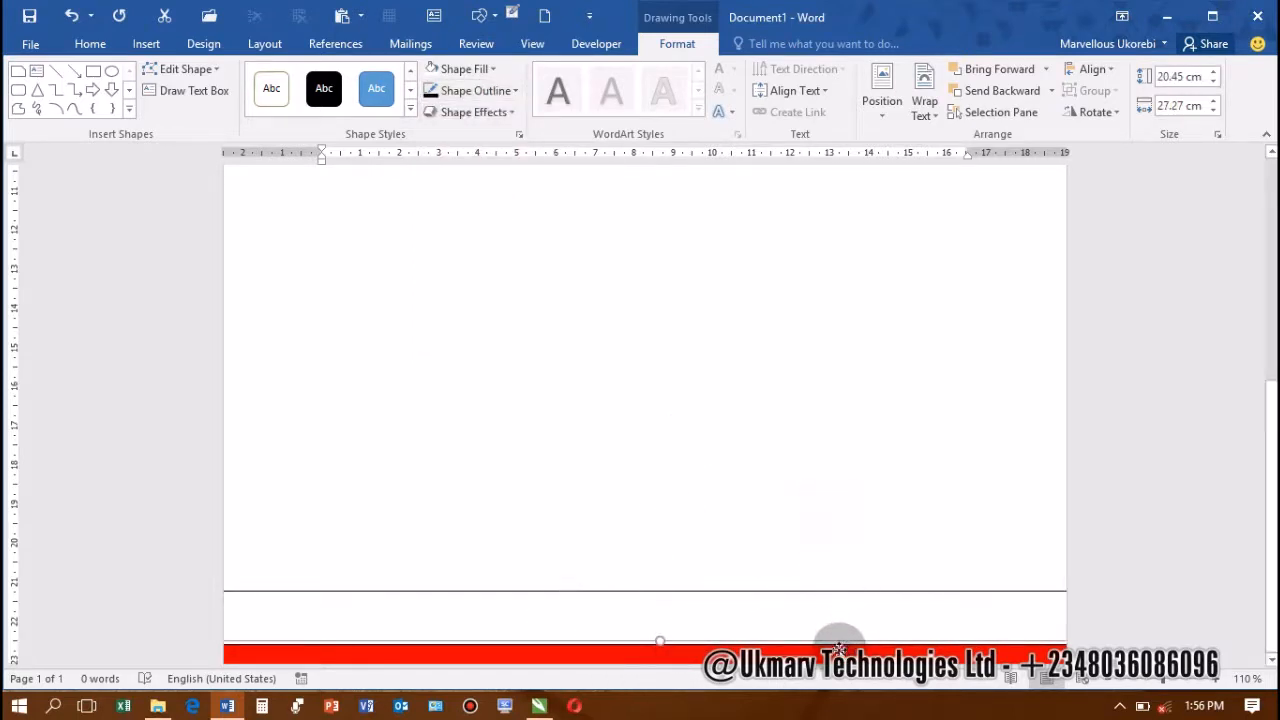
{"action": "left_click", "coordinate": [832, 651]}
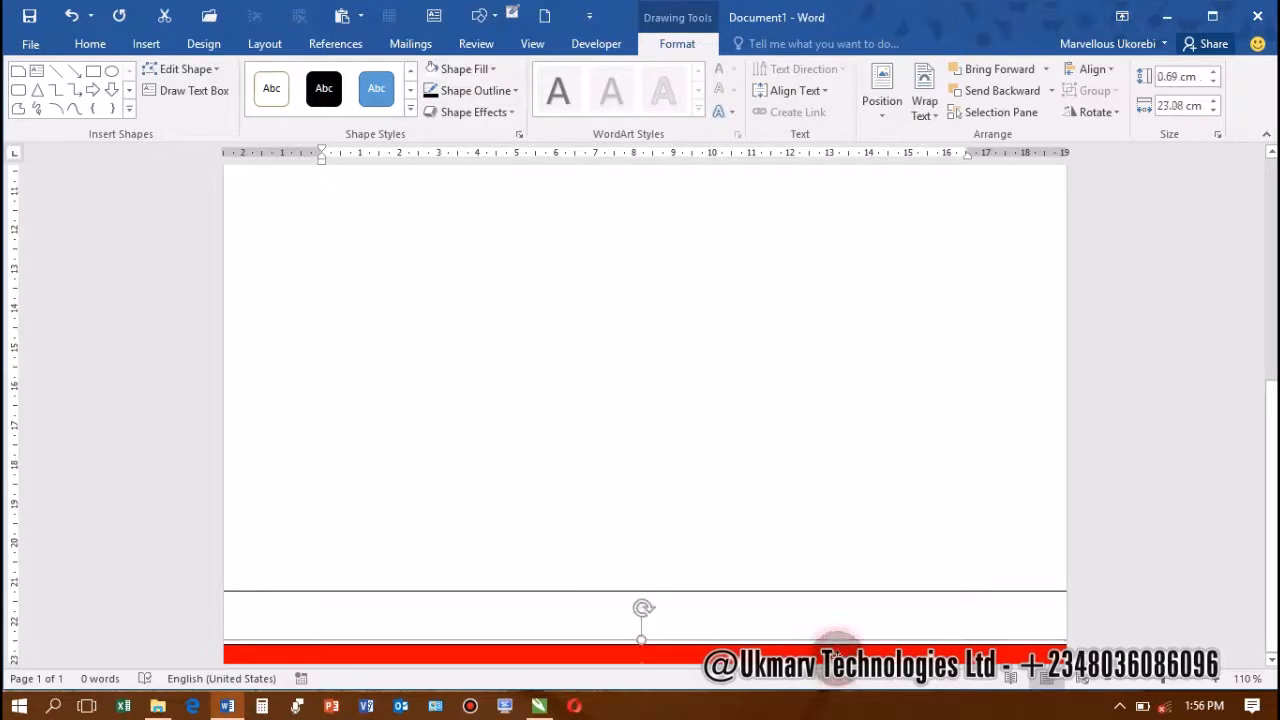
{"action": "left_click", "coordinate": [723, 628]}
{"action": "left_click", "coordinate": [725, 645]}
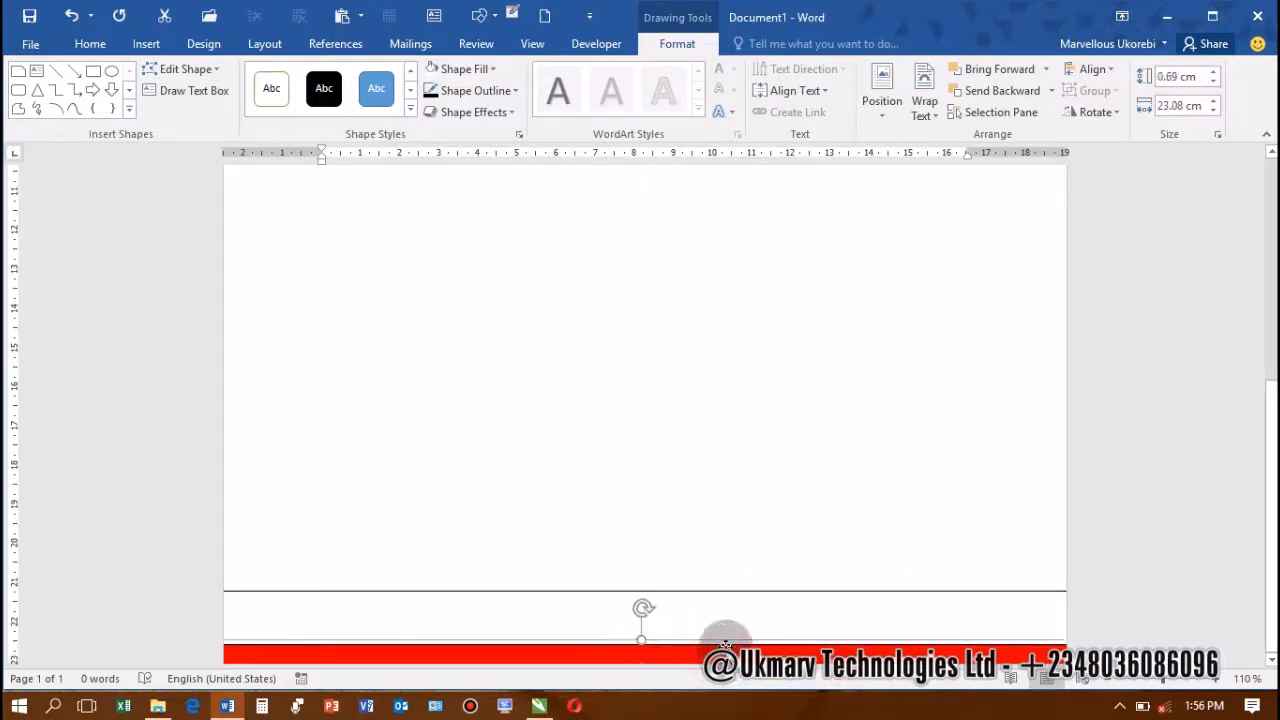
{"action": "left_click", "coordinate": [1000, 72]}
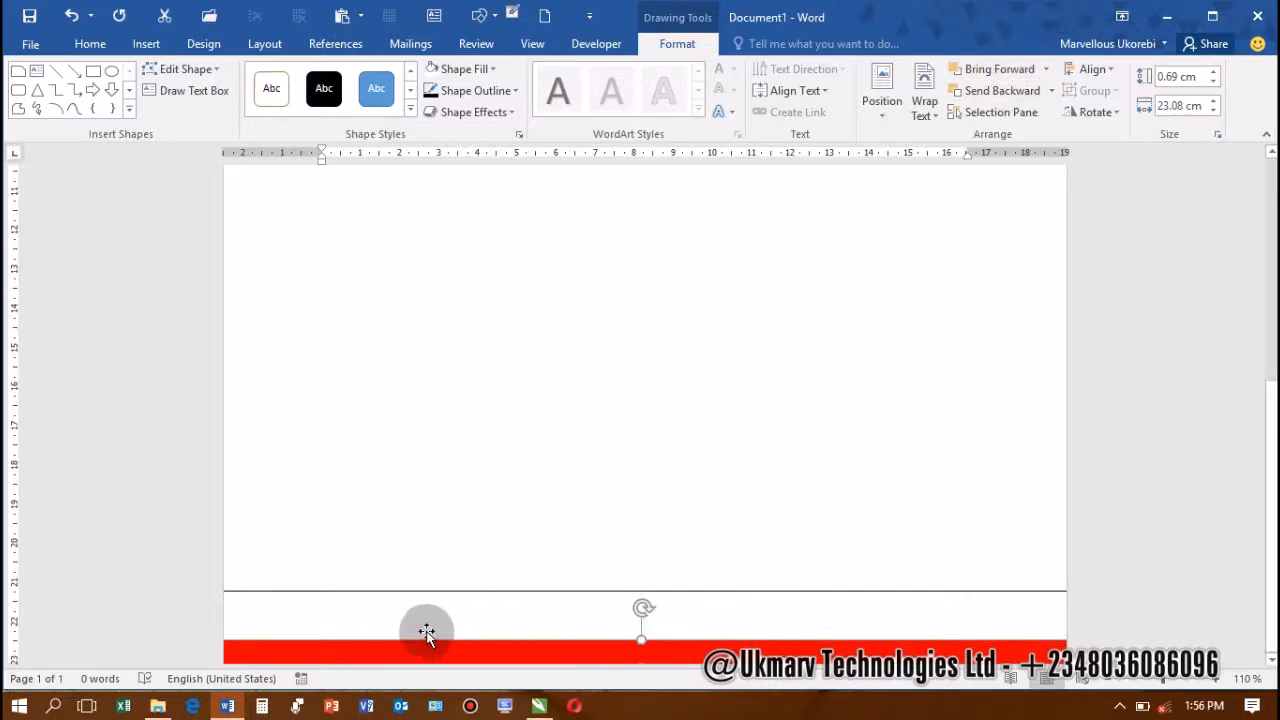
{"action": "left_click", "coordinate": [289, 613]}
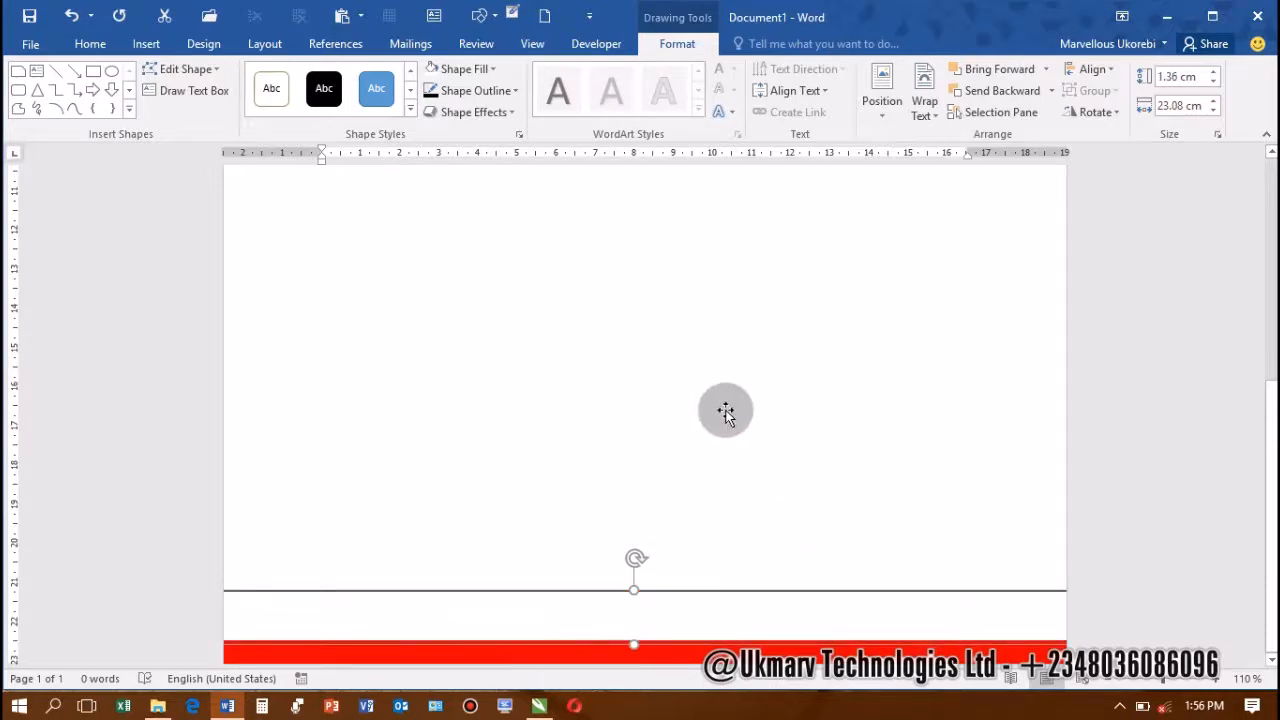
{"action": "scroll", "coordinate": [727, 412], "scroll_direction": "down", "scroll_amount": 6, "text": "ctrl"}
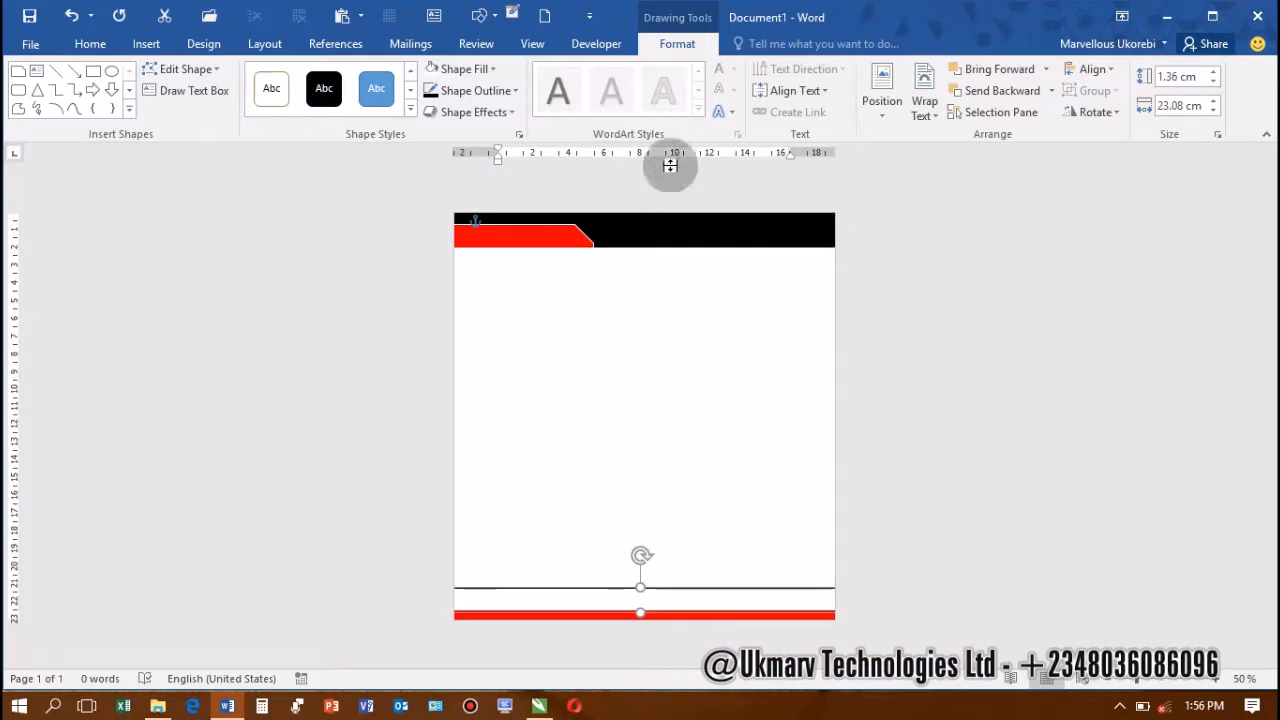
{"action": "left_click_drag", "start_coordinate": [670, 165], "coordinate": [651, 186]}
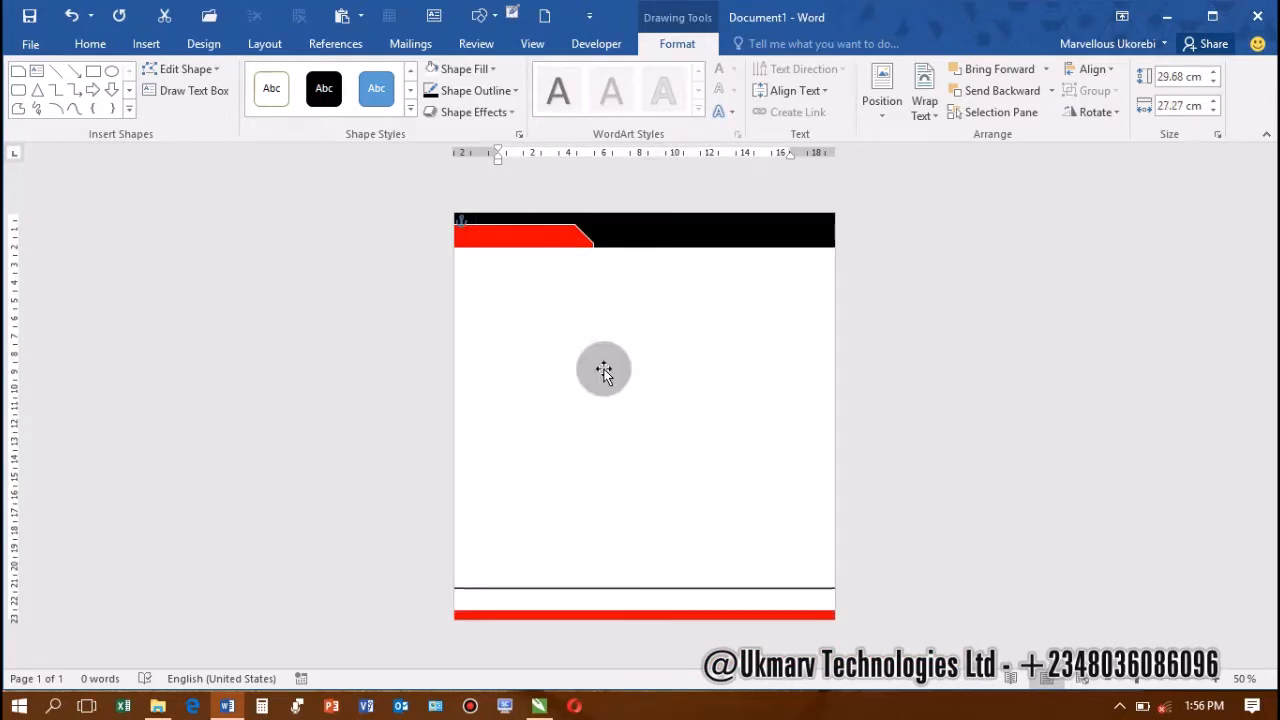
{"action": "left_click", "coordinate": [224, 395]}
{"action": "left_click", "coordinate": [186, 423]}
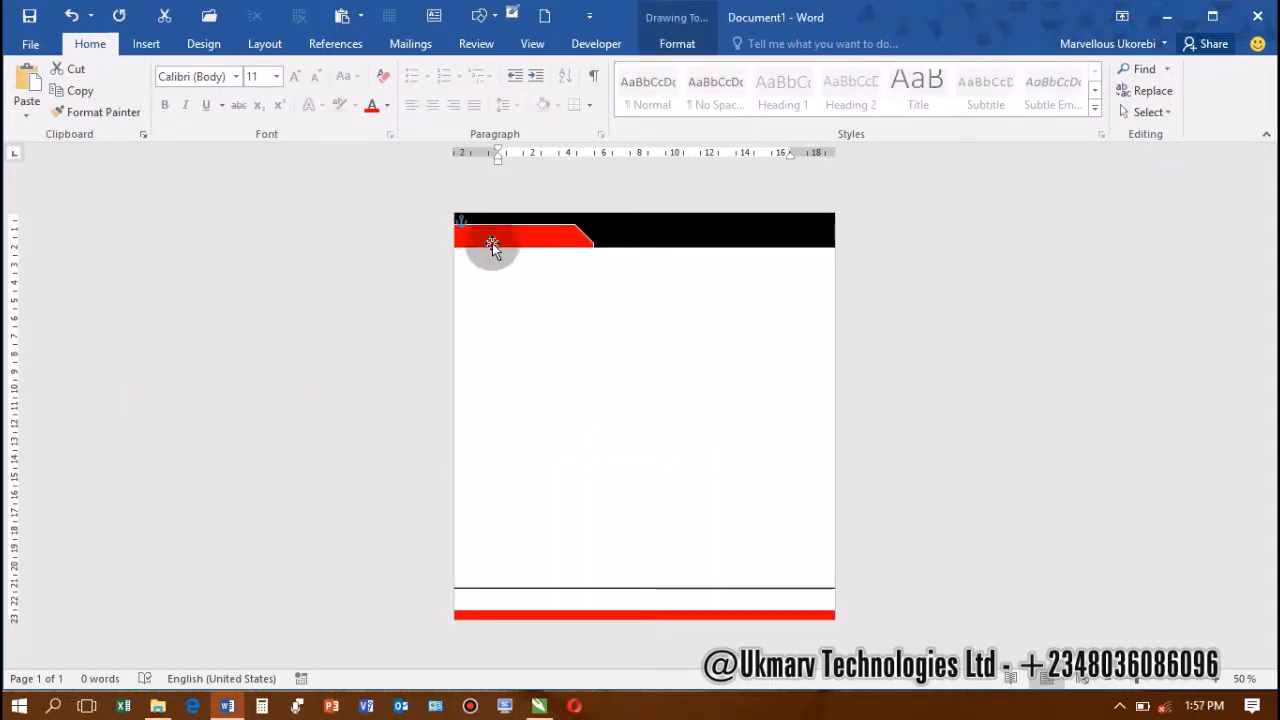
Draw a text box just below the red snipped shape at the top left
{"action": "scroll", "coordinate": [493, 240], "scroll_direction": "up", "scroll_amount": 6, "text": "ctrl"}
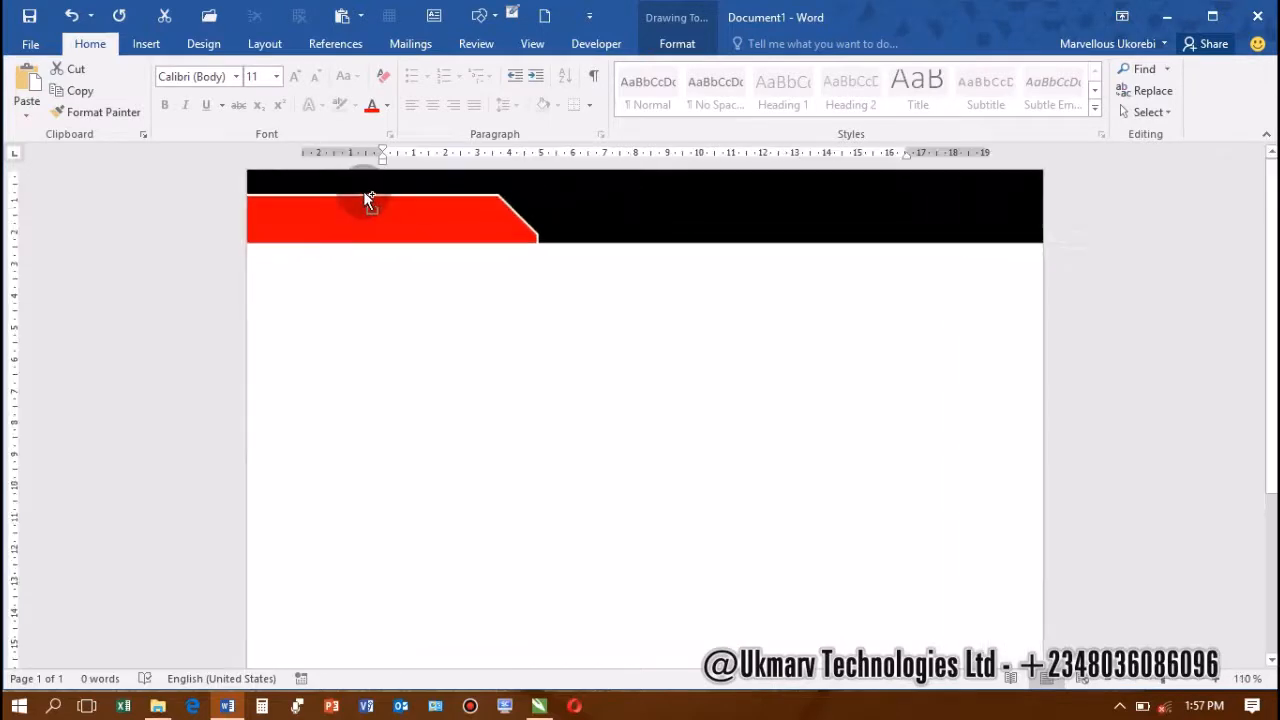
{"action": "scroll", "coordinate": [368, 200], "scroll_direction": "up", "scroll_amount": 1, "text": "ctrl"}
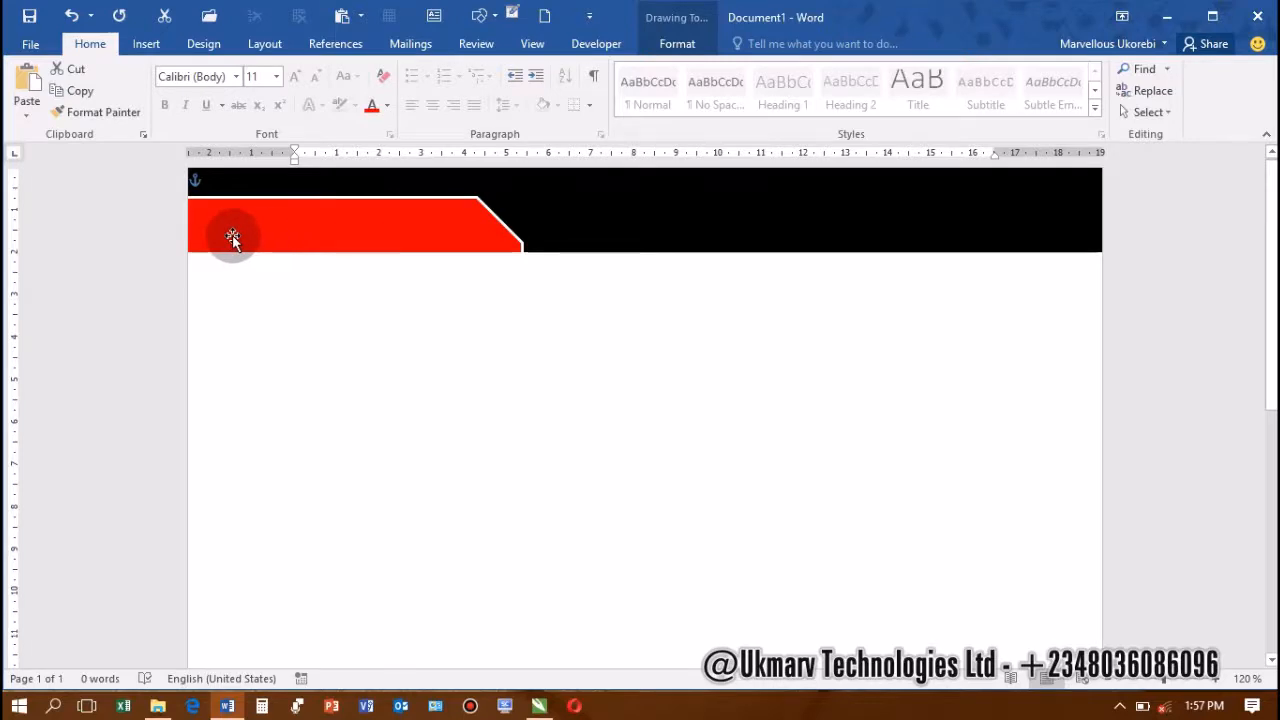
{"action": "left_click", "coordinate": [146, 44]}
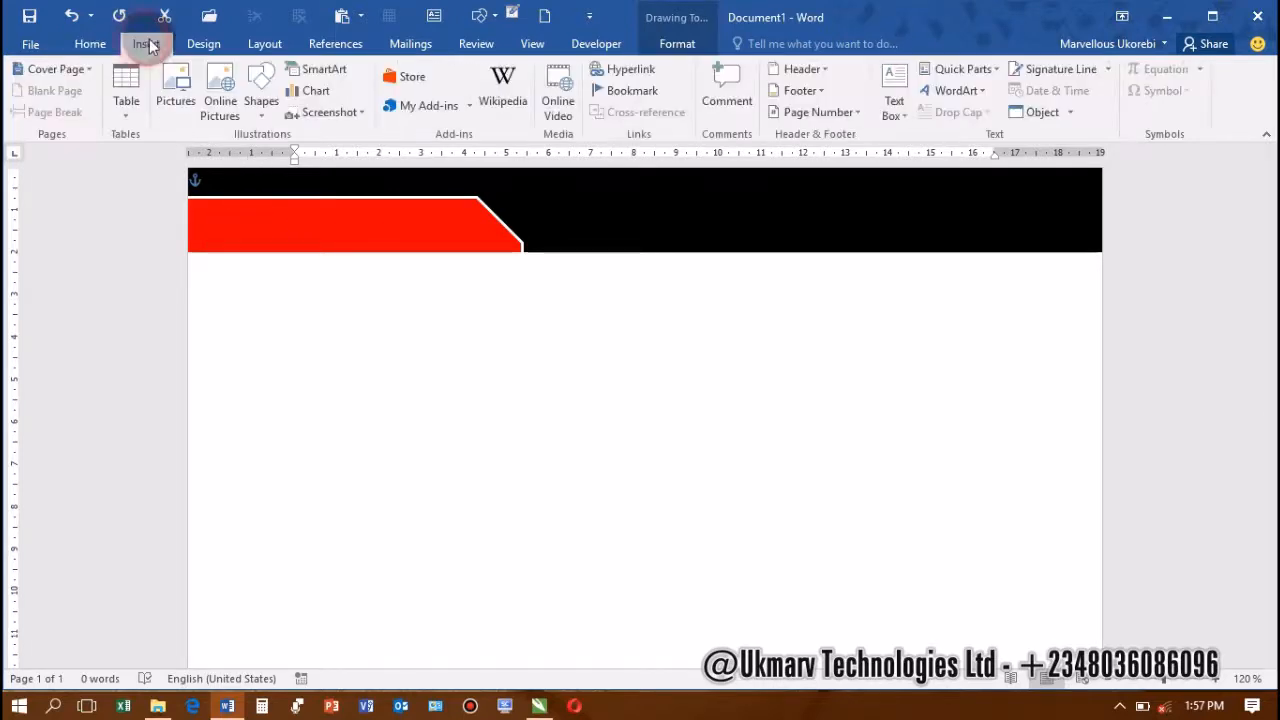
{"action": "left_click", "coordinate": [893, 106]}
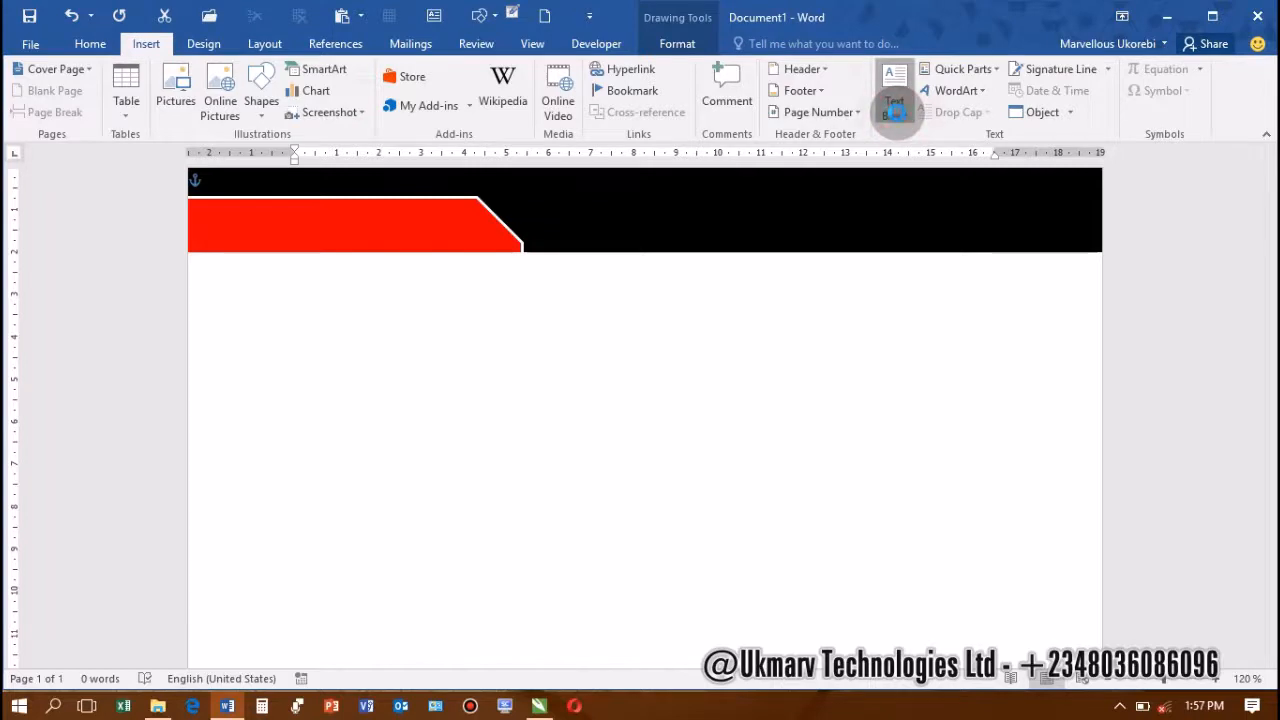
{"action": "left_click", "coordinate": [888, 116]}
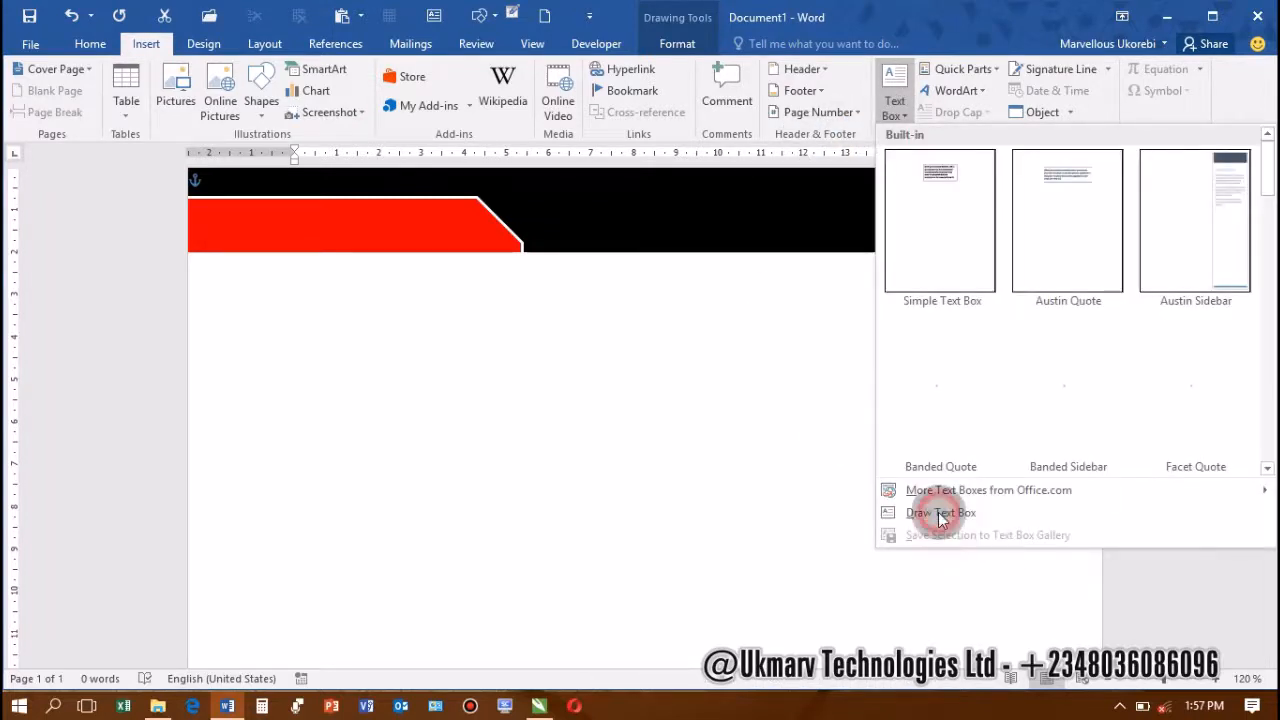
{"action": "left_click", "coordinate": [940, 514]}
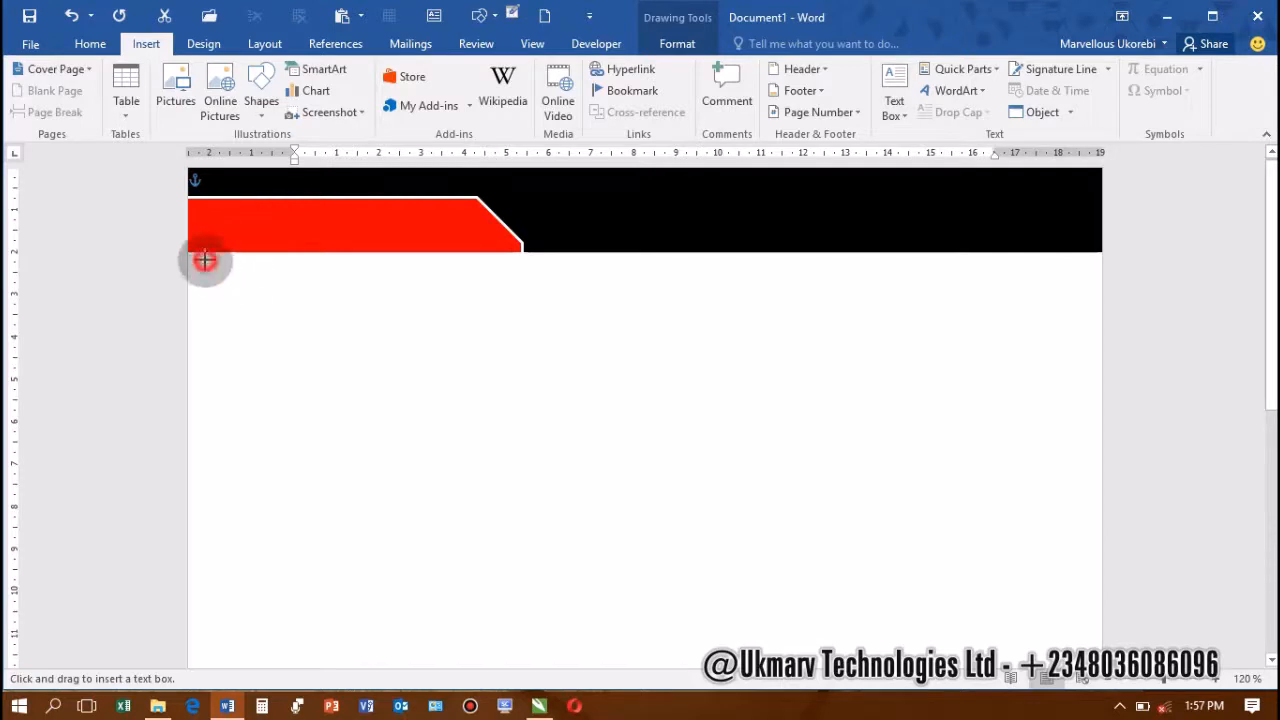
{"action": "left_click_drag", "start_coordinate": [205, 260], "coordinate": [363, 408]}
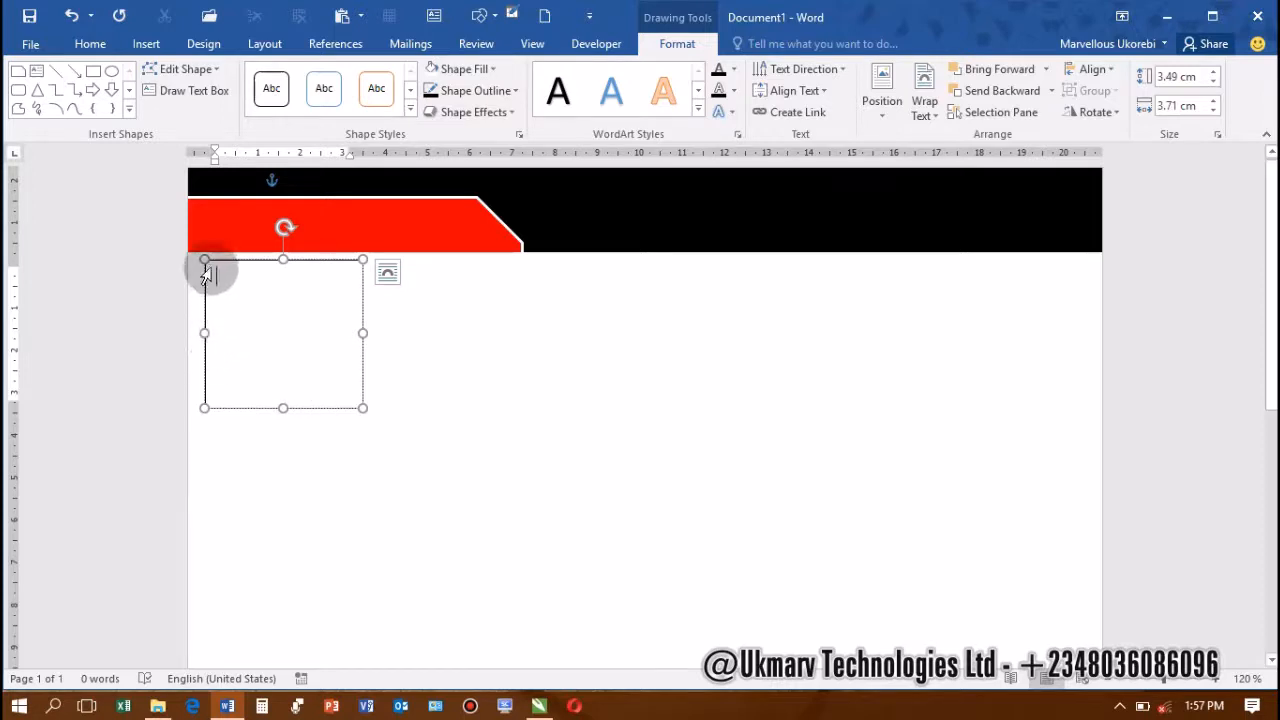
Open the Insert Picture dialog using the Alt, N, P KeyTips
{"action": "left_click", "coordinate": [146, 44]}
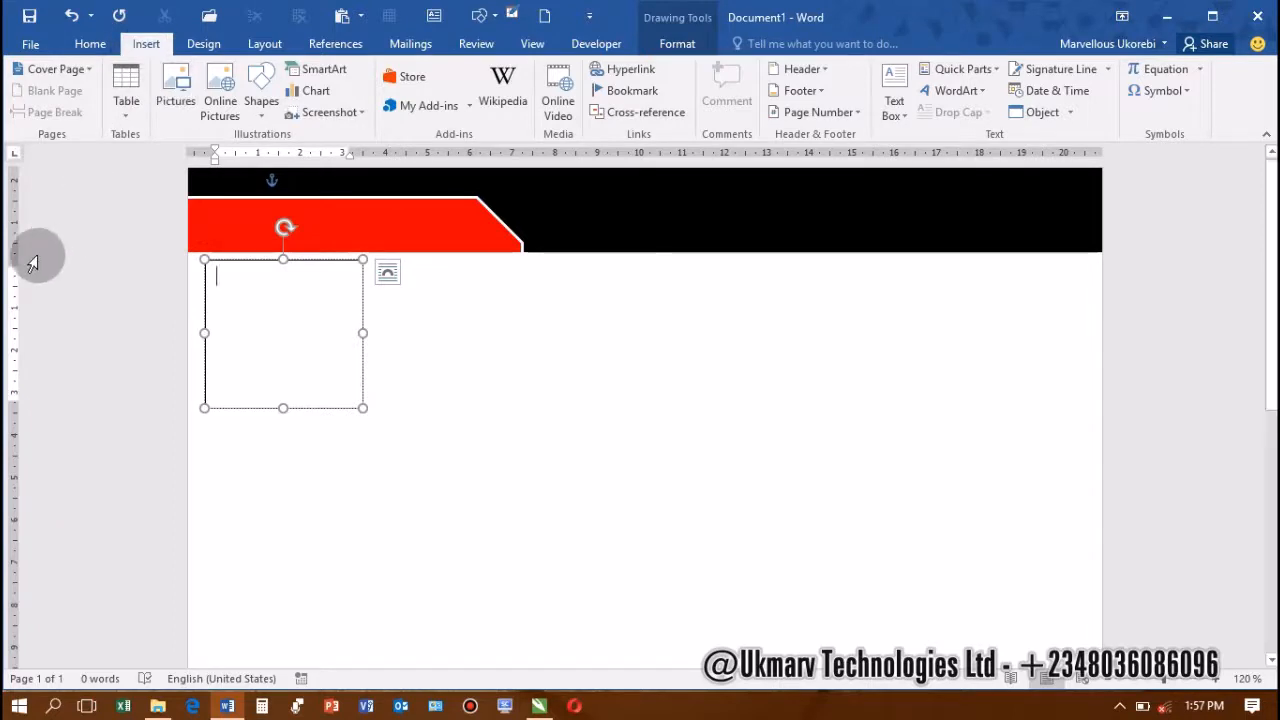
{"action": "key", "text": "alt"}
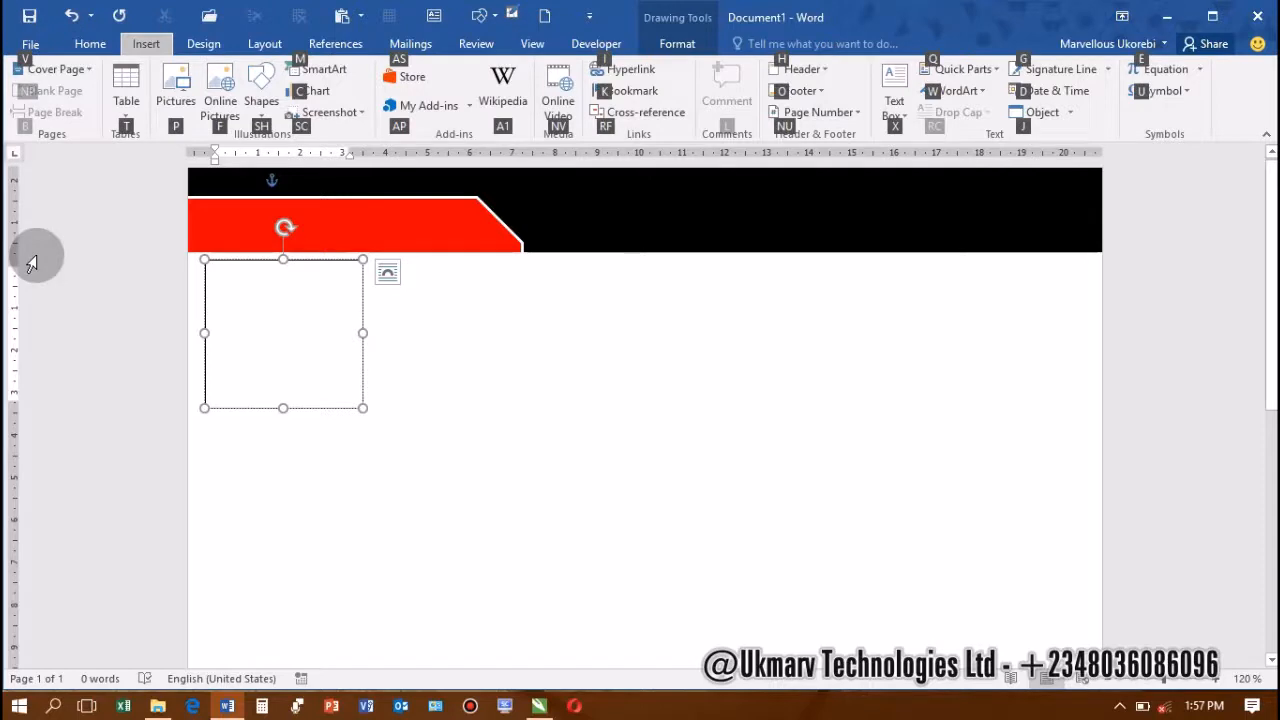
{"action": "key", "text": "Escape"}
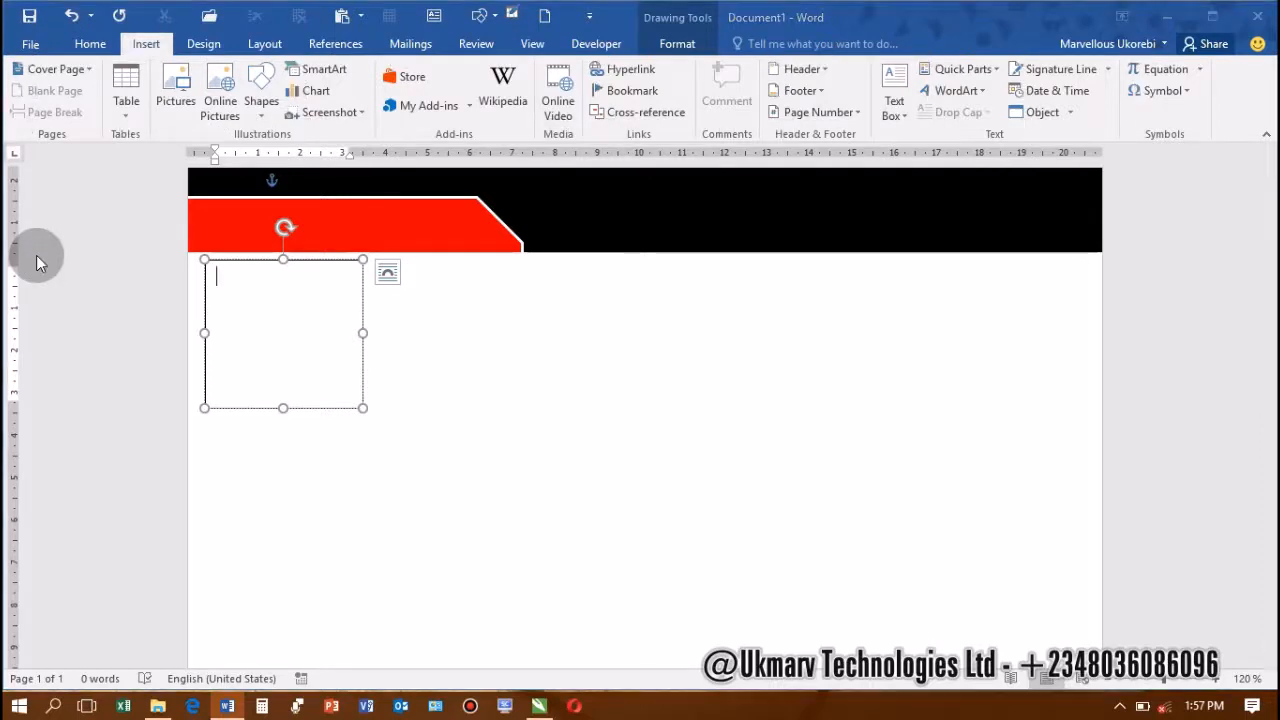
{"action": "key", "text": "alt+n"}
{"action": "key", "text": "p"}
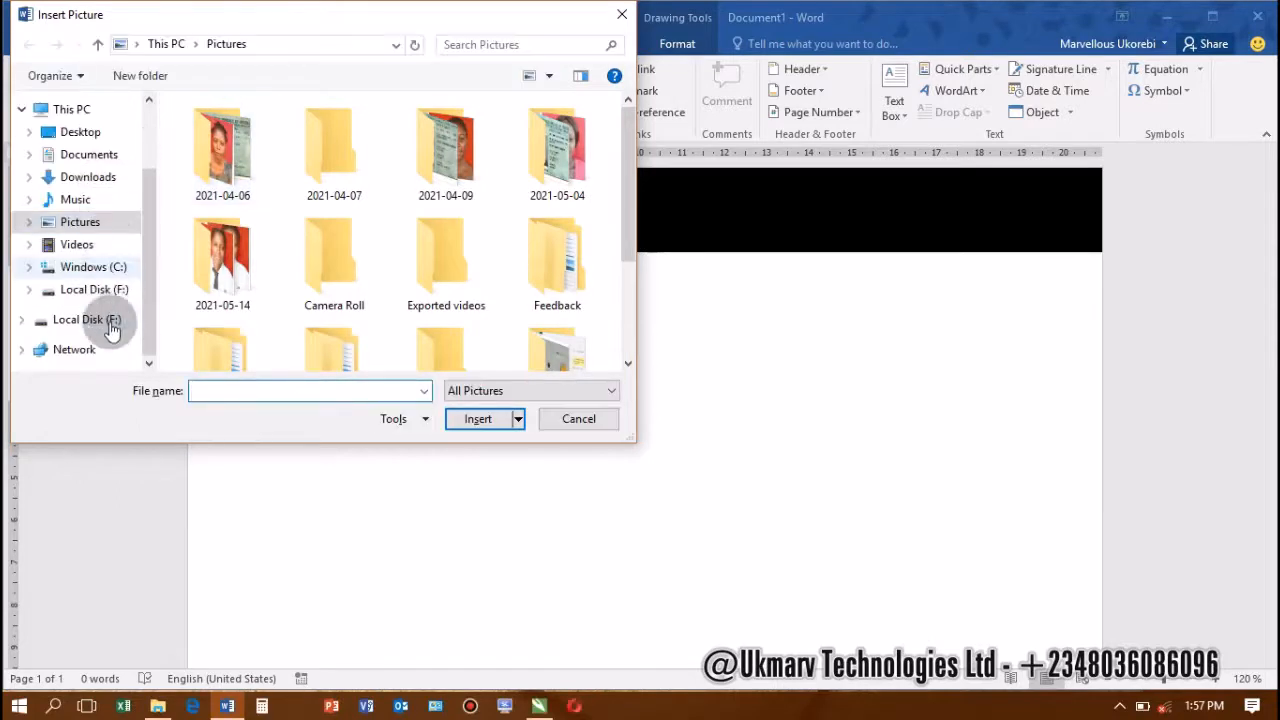
Insert the red gear logo from F:\Ukmarv Technologies\TUTORIALS\LOGO into the text box
{"action": "left_click", "coordinate": [110, 324]}
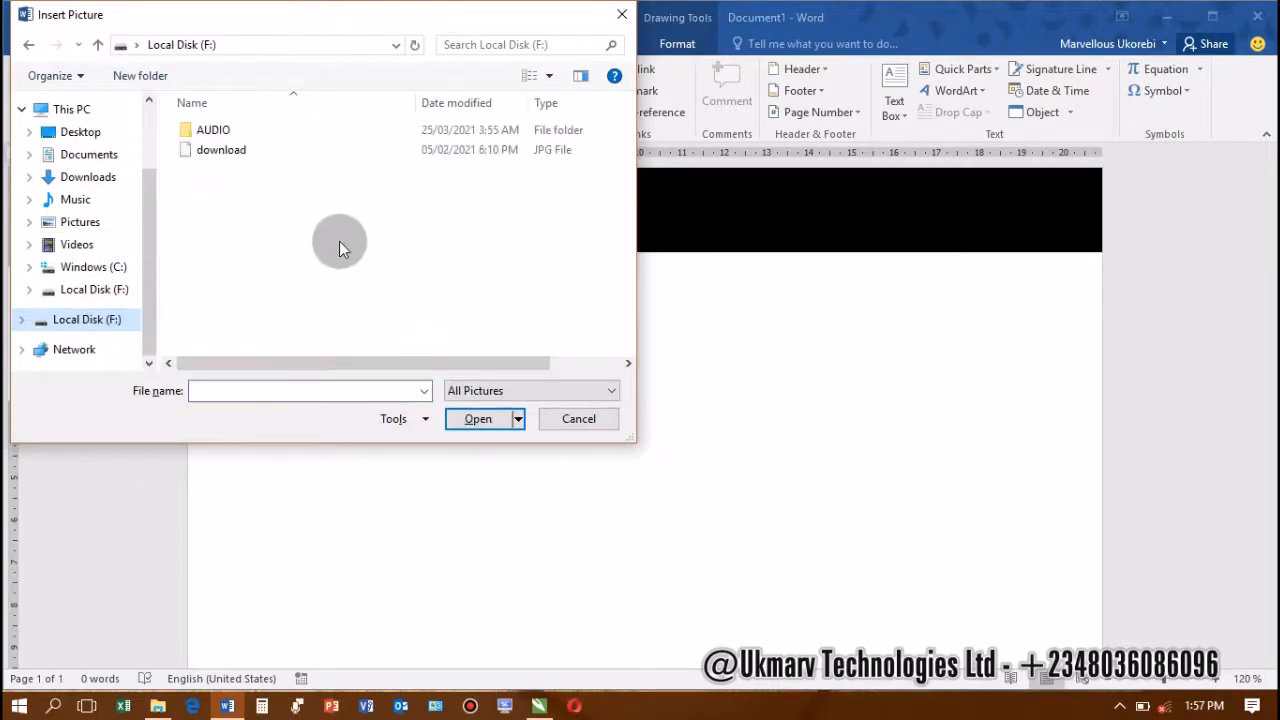
{"action": "scroll", "coordinate": [277, 297], "scroll_direction": "down", "scroll_amount": 2}
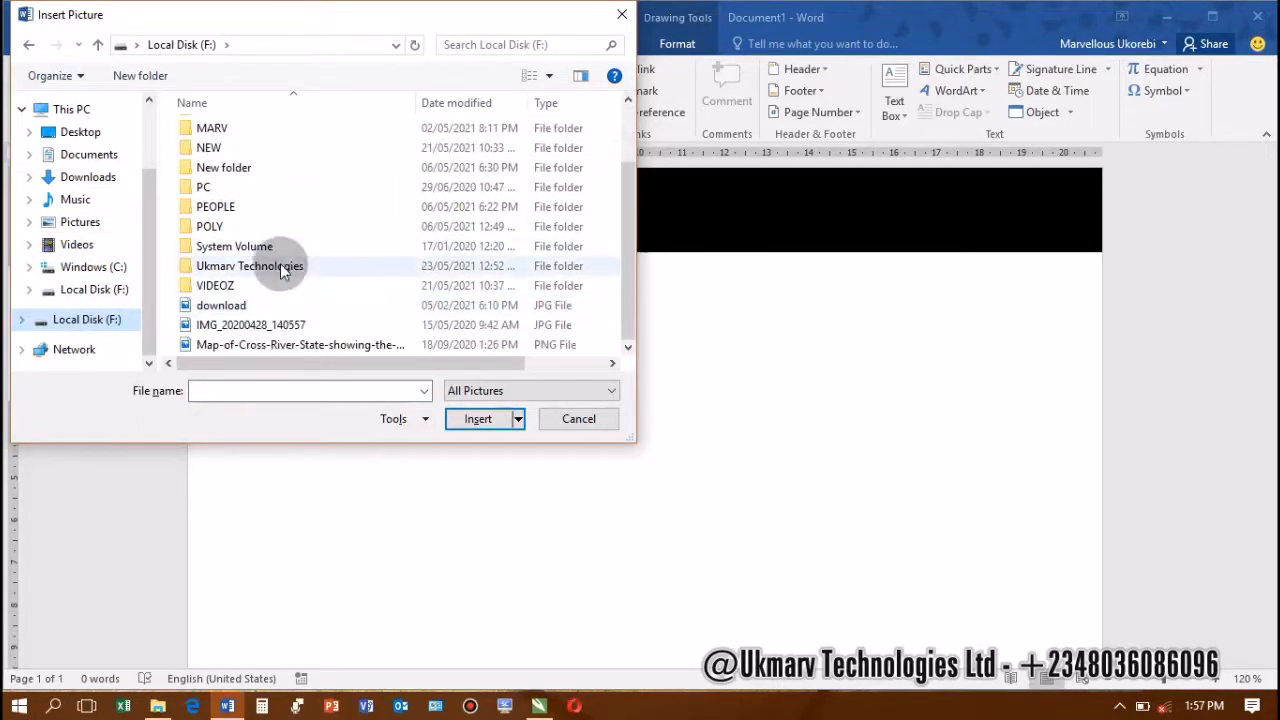
{"action": "double_click", "coordinate": [275, 266]}
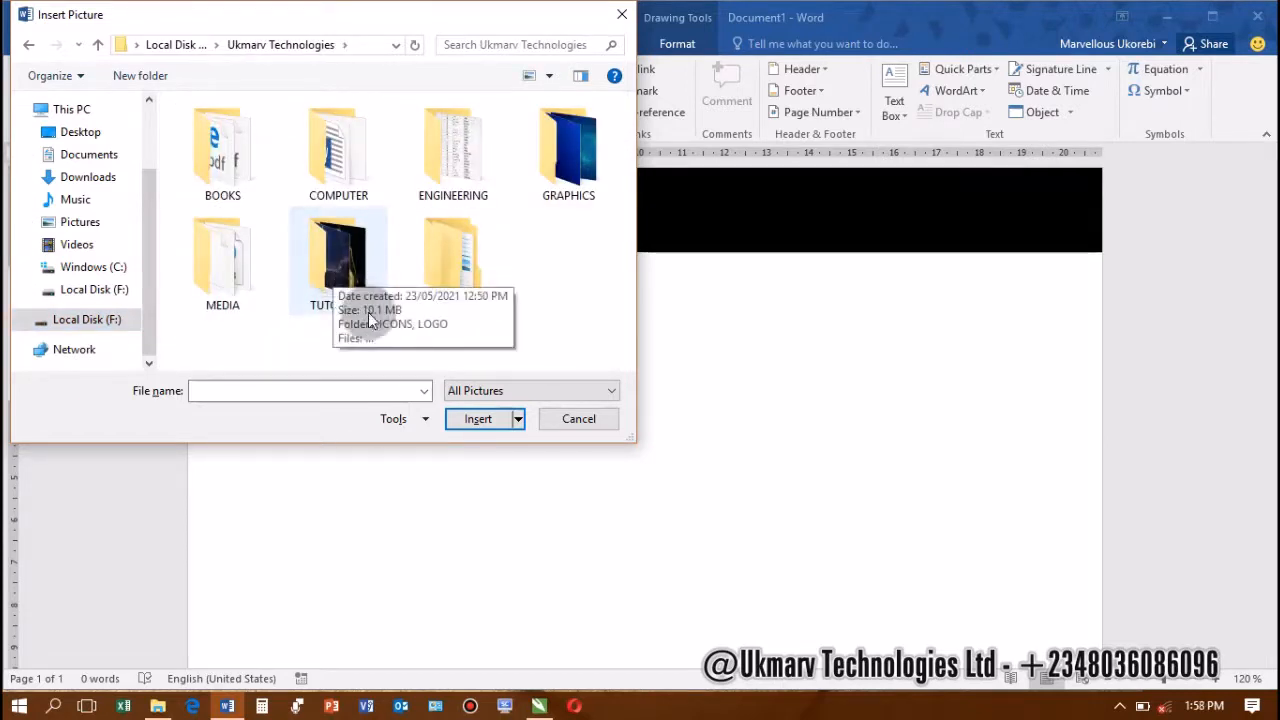
{"action": "left_click", "coordinate": [325, 278]}
{"action": "double_click", "coordinate": [324, 278]}
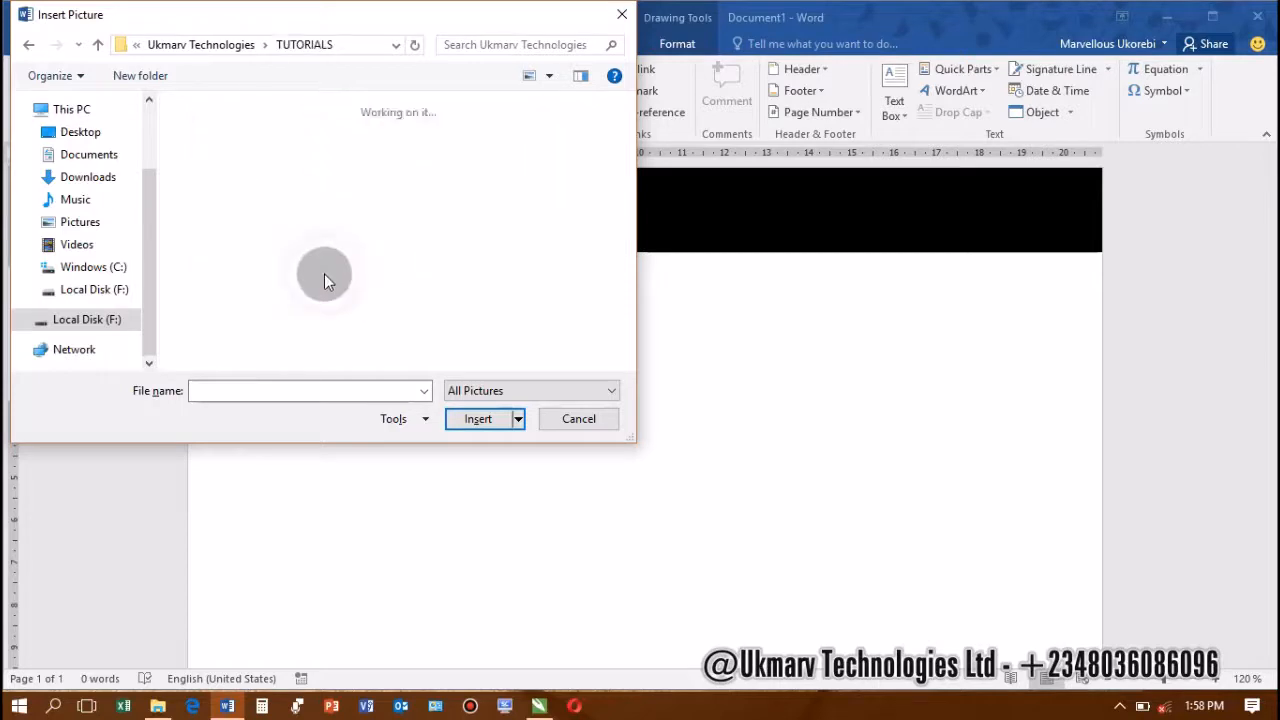
{"action": "left_click", "coordinate": [338, 158]}
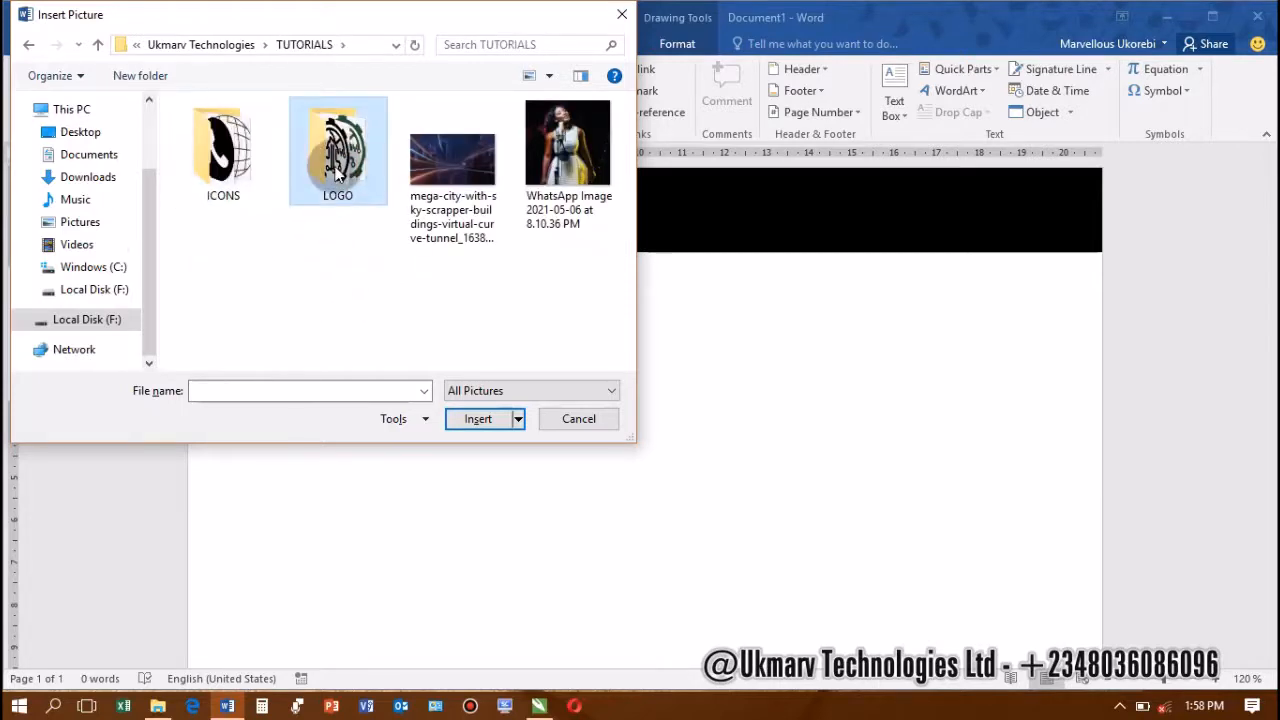
{"action": "double_click", "coordinate": [340, 158]}
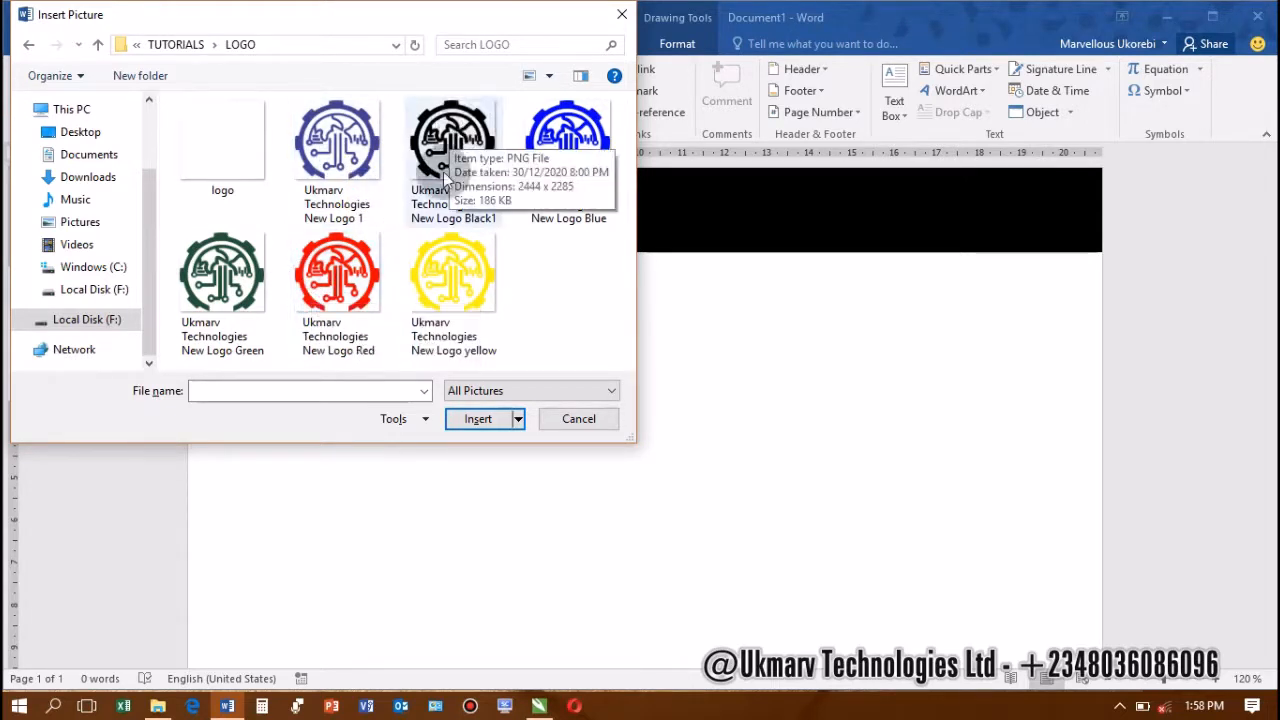
{"action": "double_click", "coordinate": [343, 283]}
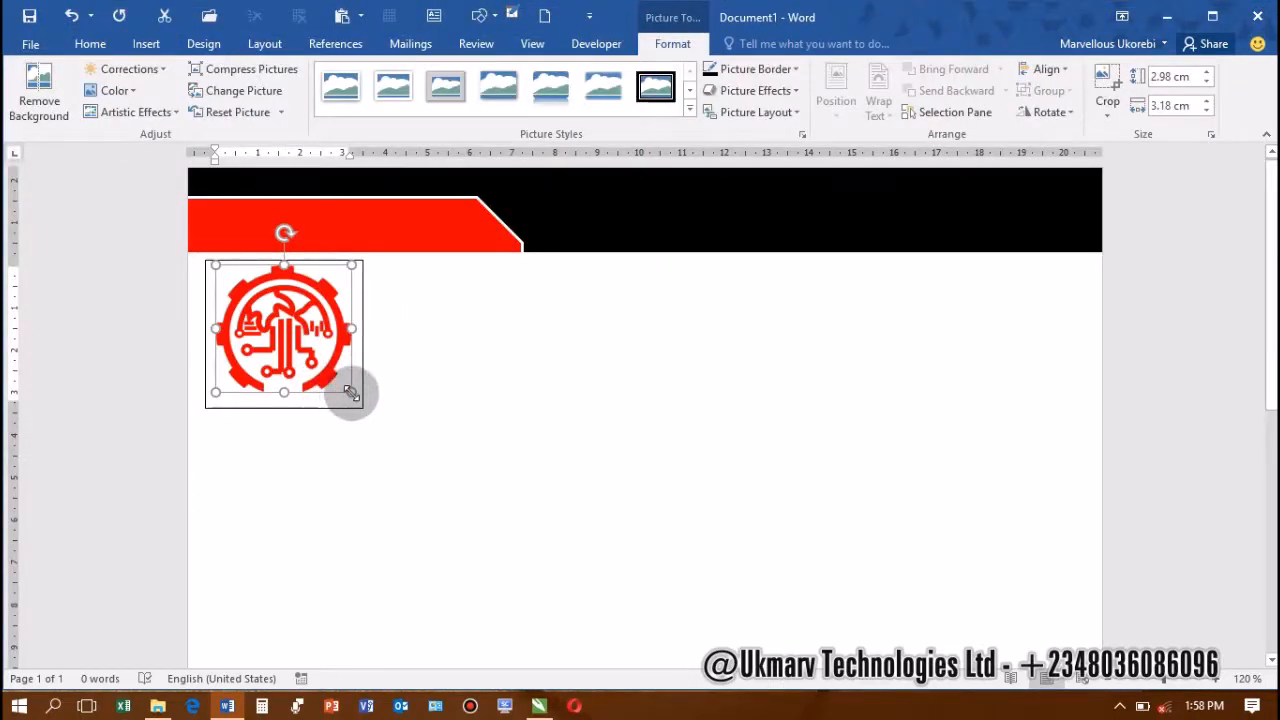
Shrink the logo to 2.42 × 2.58 cm and fit its text box to 2.78 × 3.25 cm
{"action": "left_click_drag", "start_coordinate": [352, 392], "coordinate": [326, 368]}
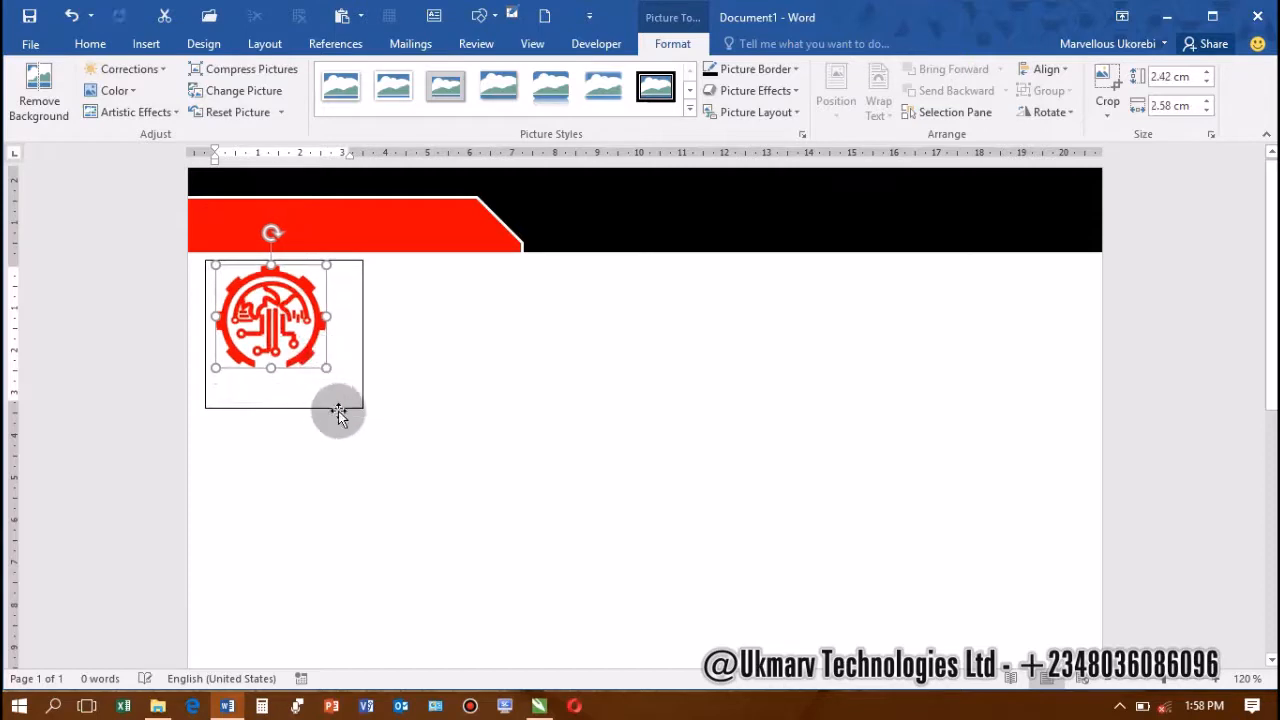
{"action": "left_click", "coordinate": [351, 408]}
{"action": "left_click", "coordinate": [360, 408]}
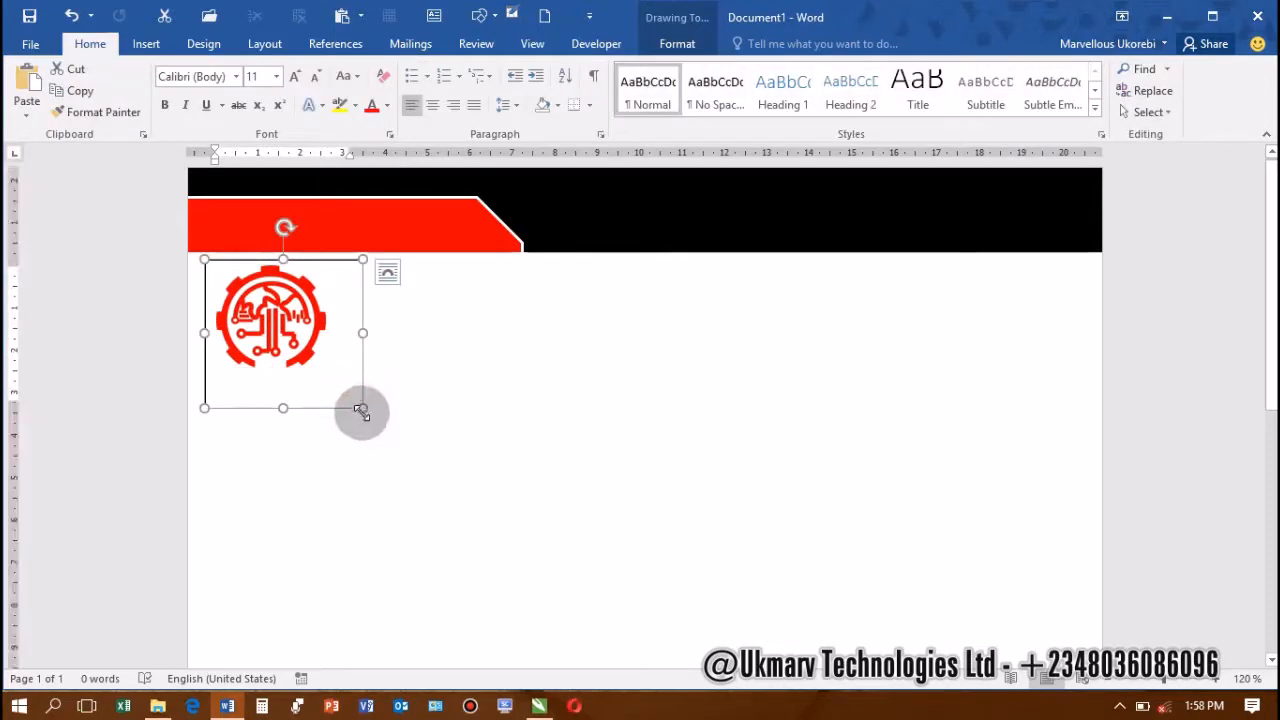
{"action": "left_click_drag", "start_coordinate": [361, 410], "coordinate": [343, 378]}
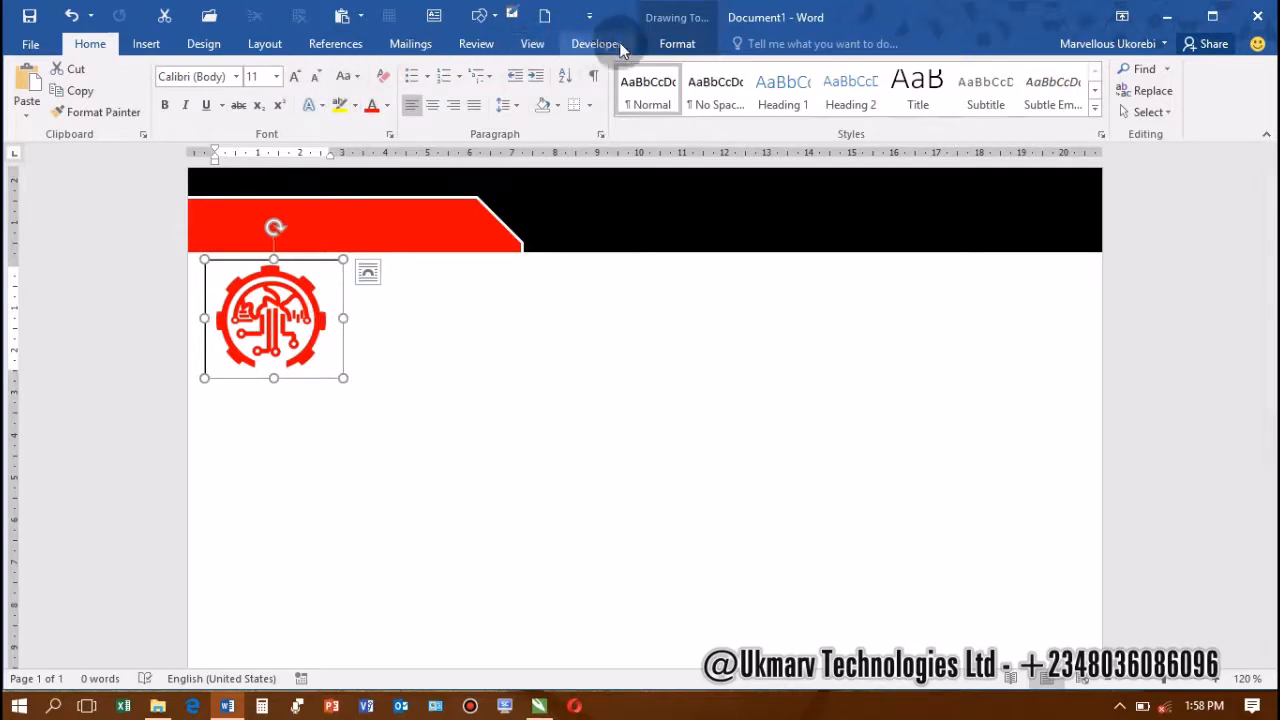
{"action": "left_click", "coordinate": [677, 43]}
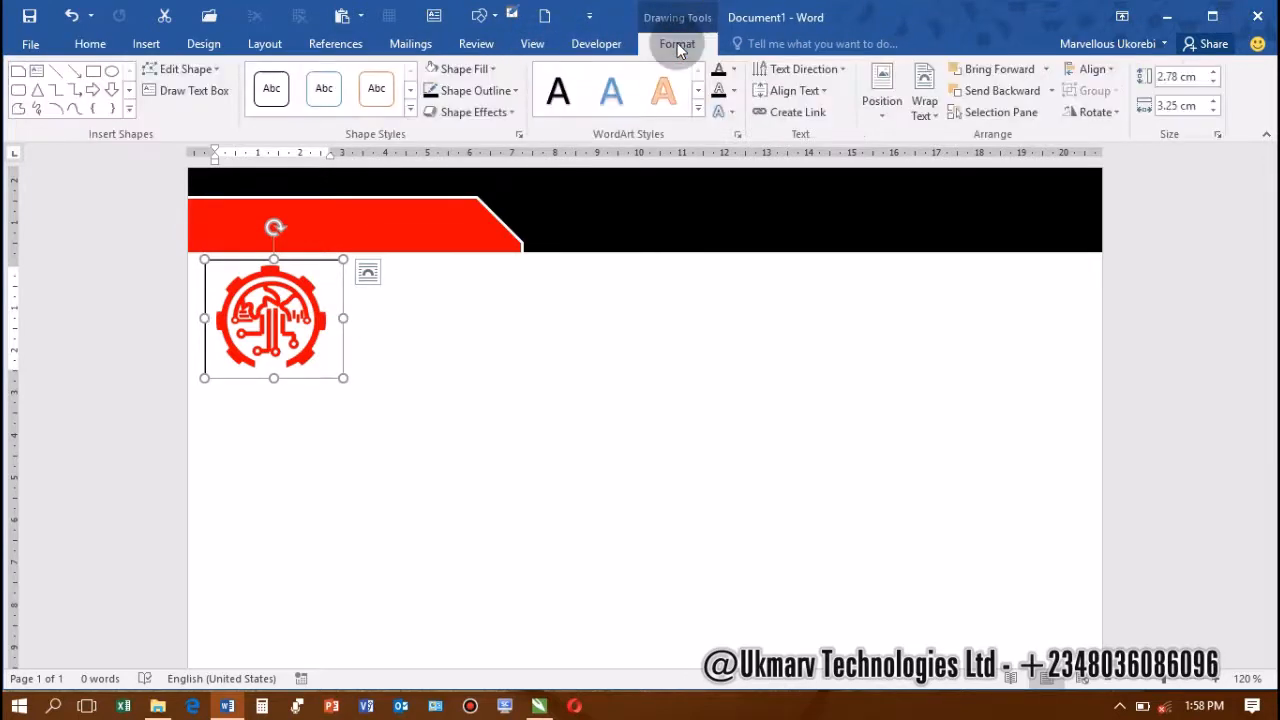
Set the logo's text box to No Outline and No Fill, then check the result
{"action": "left_click", "coordinate": [514, 91]}
{"action": "left_click", "coordinate": [455, 254]}
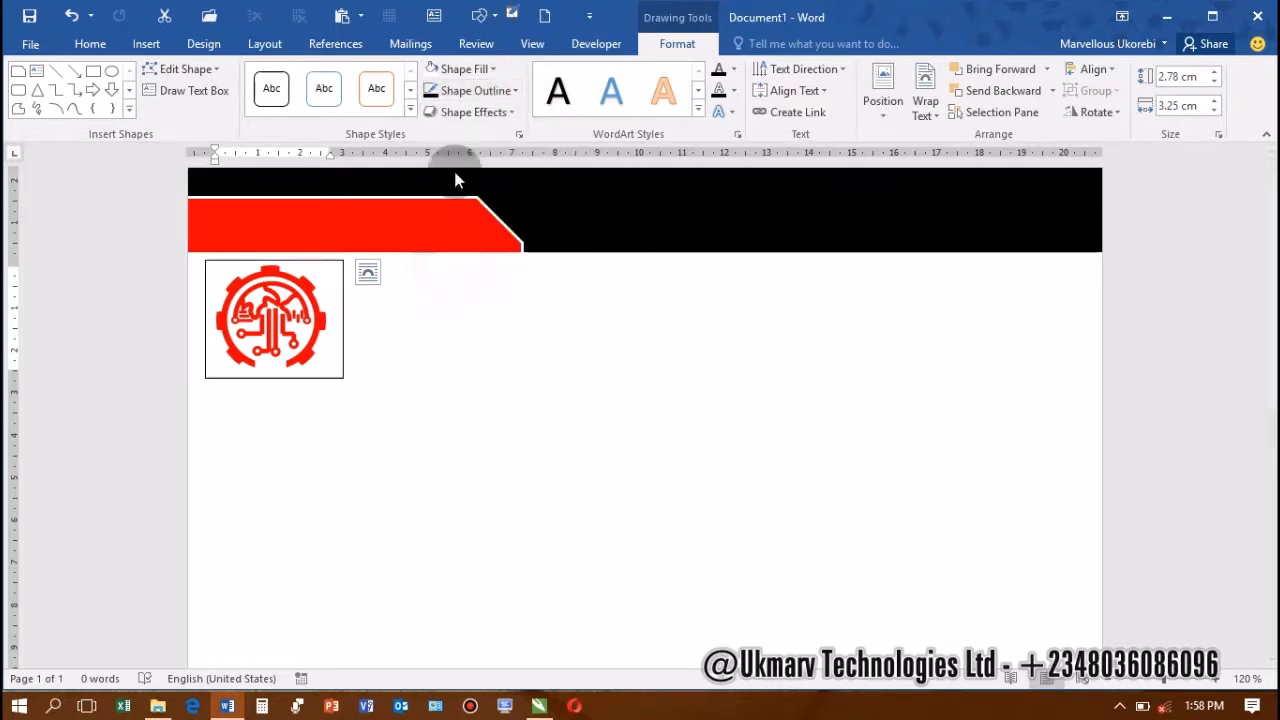
{"action": "left_click", "coordinate": [490, 69]}
{"action": "left_click", "coordinate": [484, 243]}
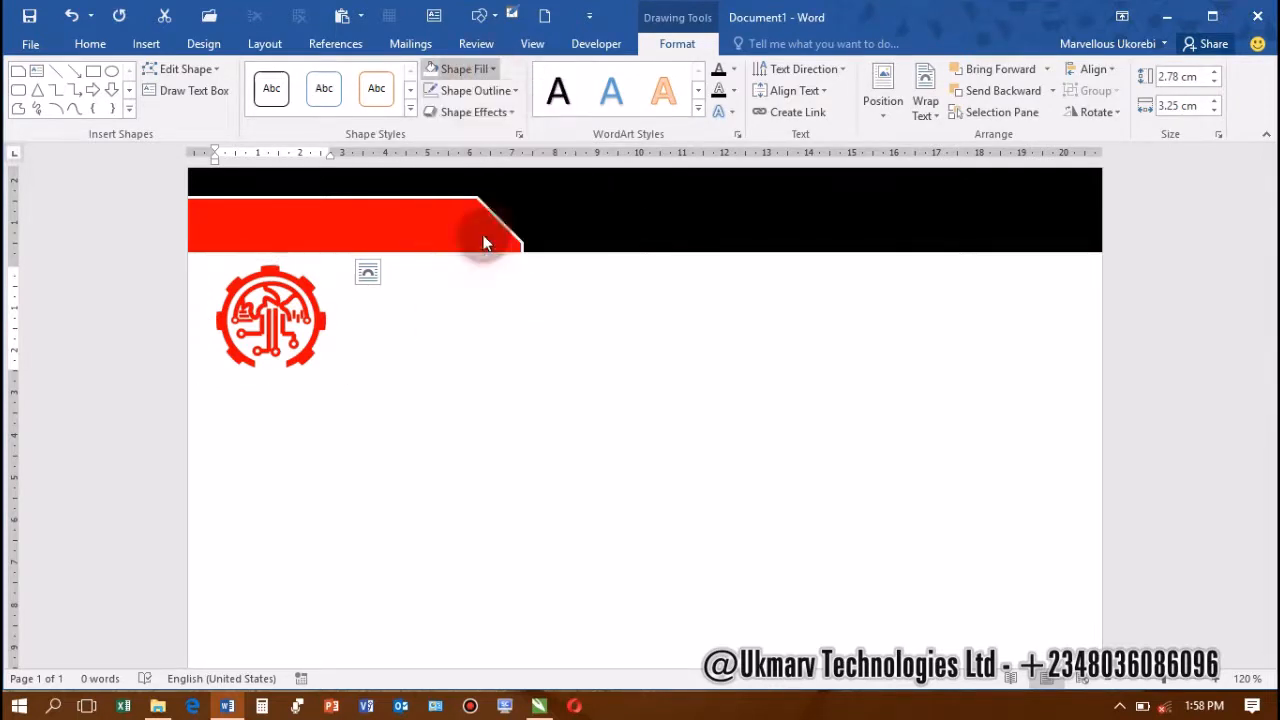
{"action": "left_click", "coordinate": [300, 355]}
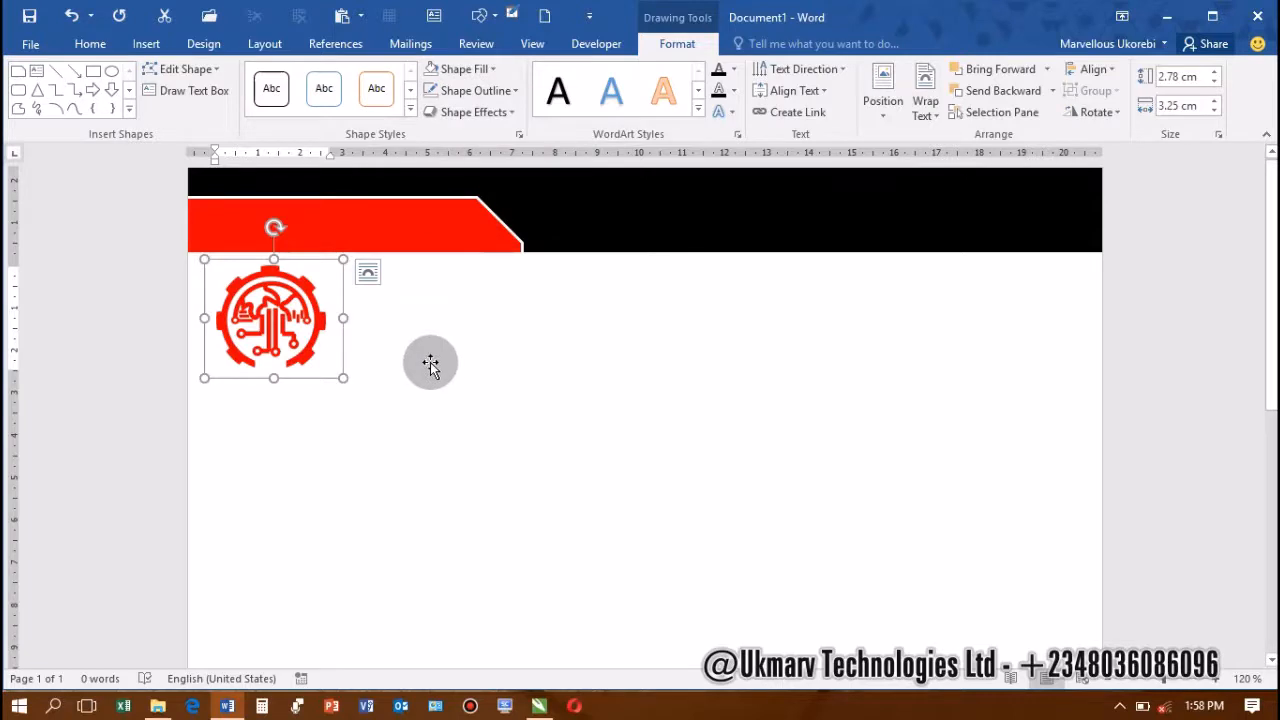
{"action": "left_click", "coordinate": [310, 389]}
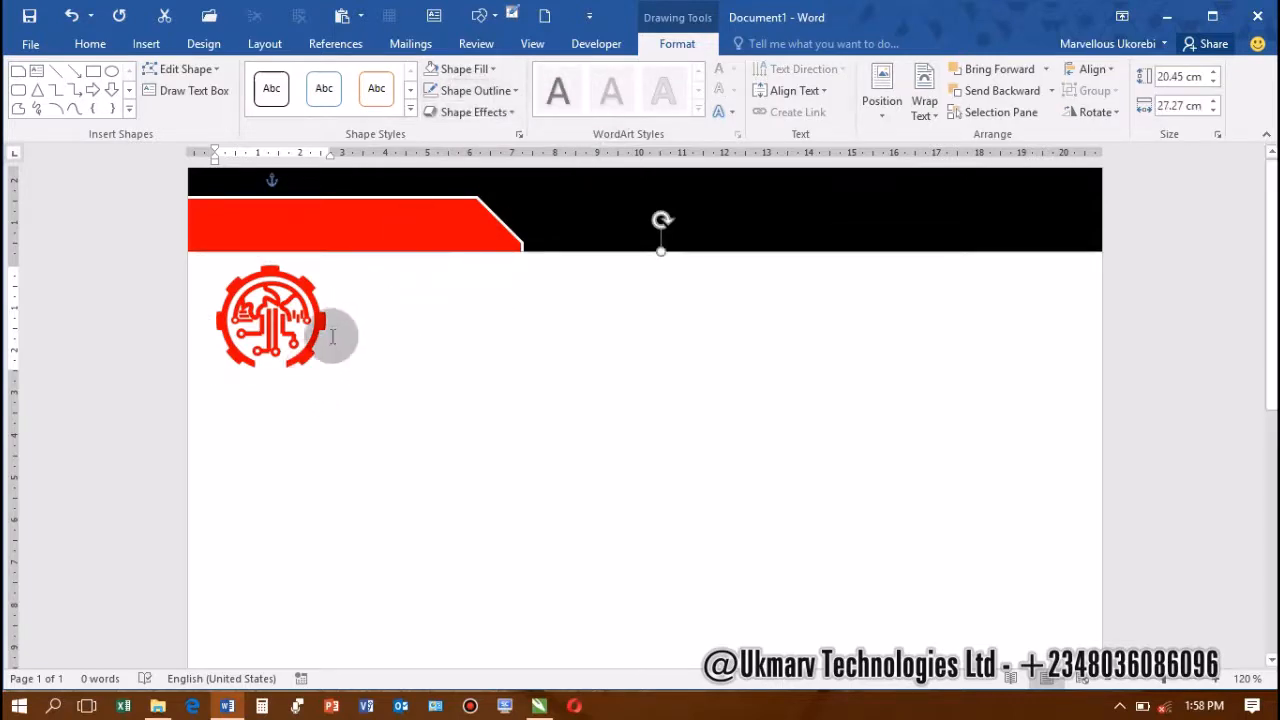
{"action": "left_click", "coordinate": [342, 348]}
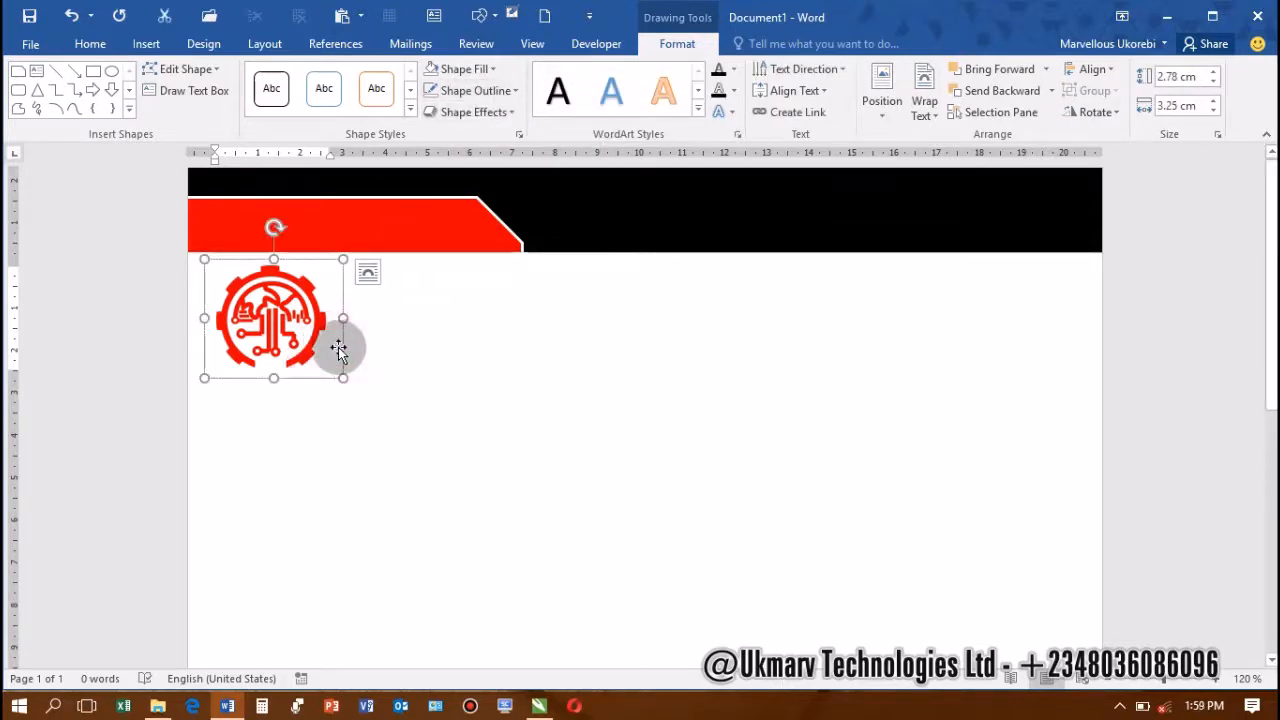
{"action": "left_click", "coordinate": [302, 325]}
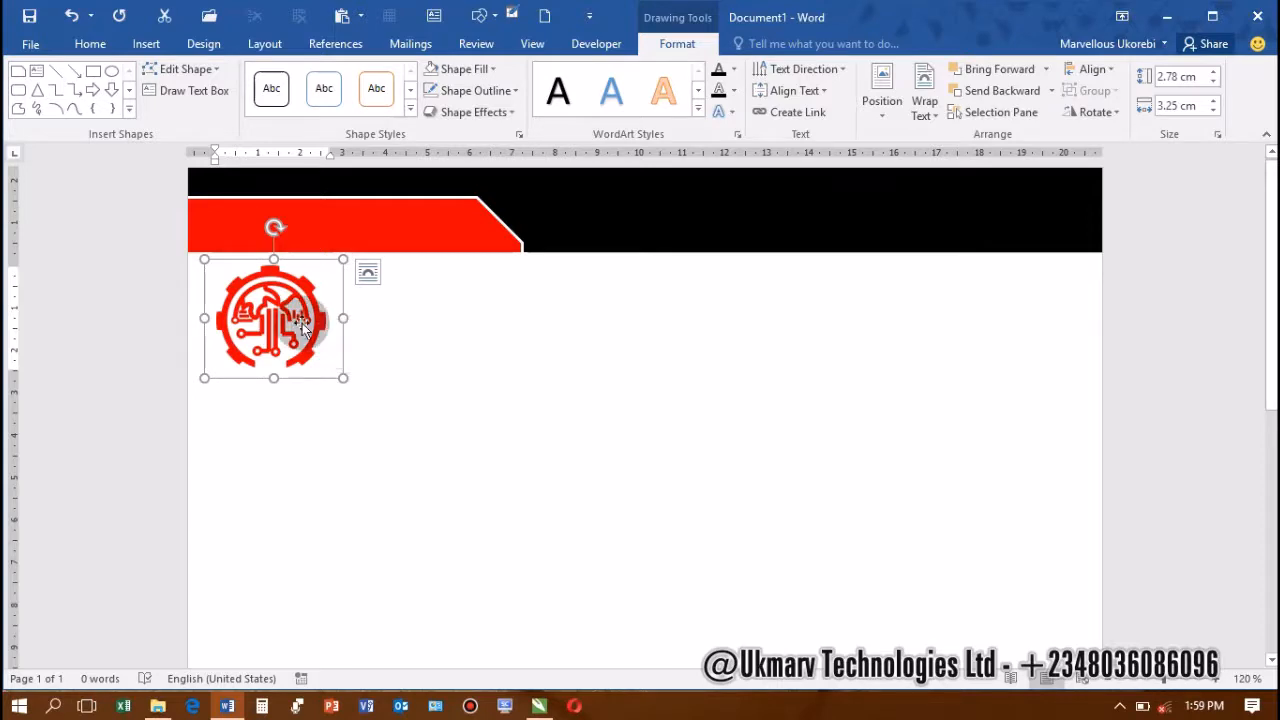
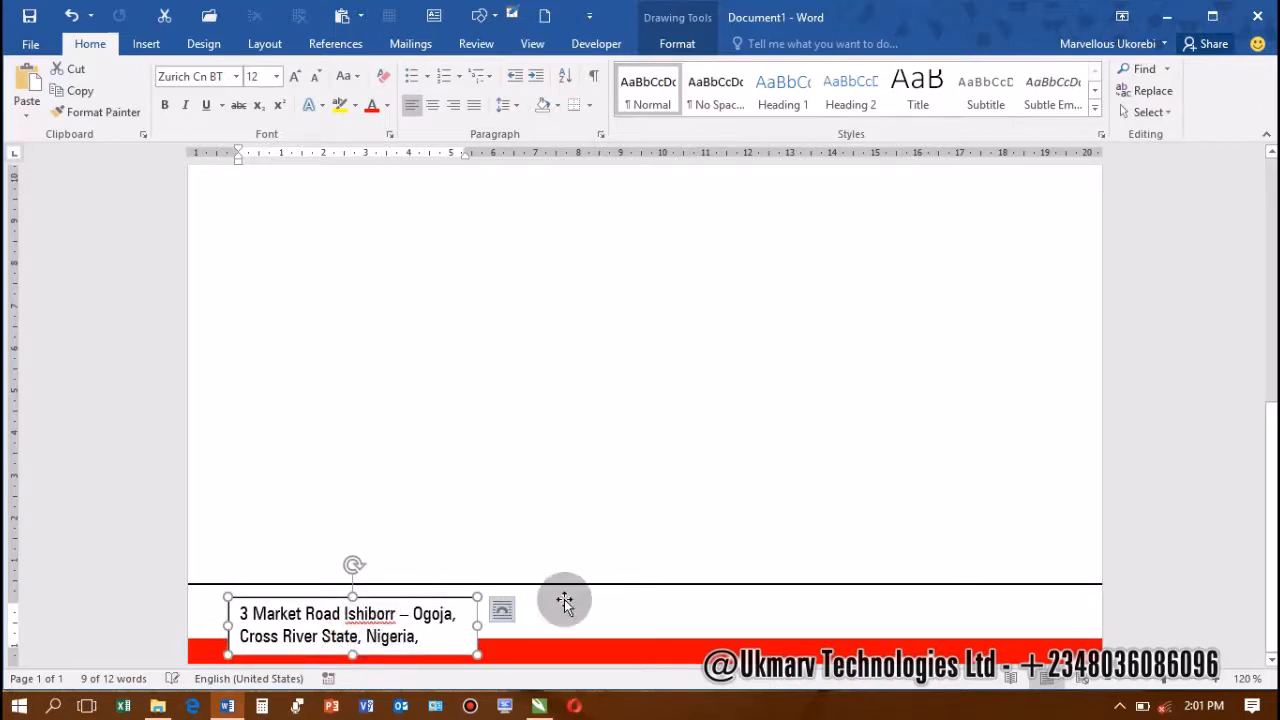
Give the address text box No Fill to remove its white background
{"action": "left_click", "coordinate": [500, 616]}
{"action": "left_click", "coordinate": [435, 657]}
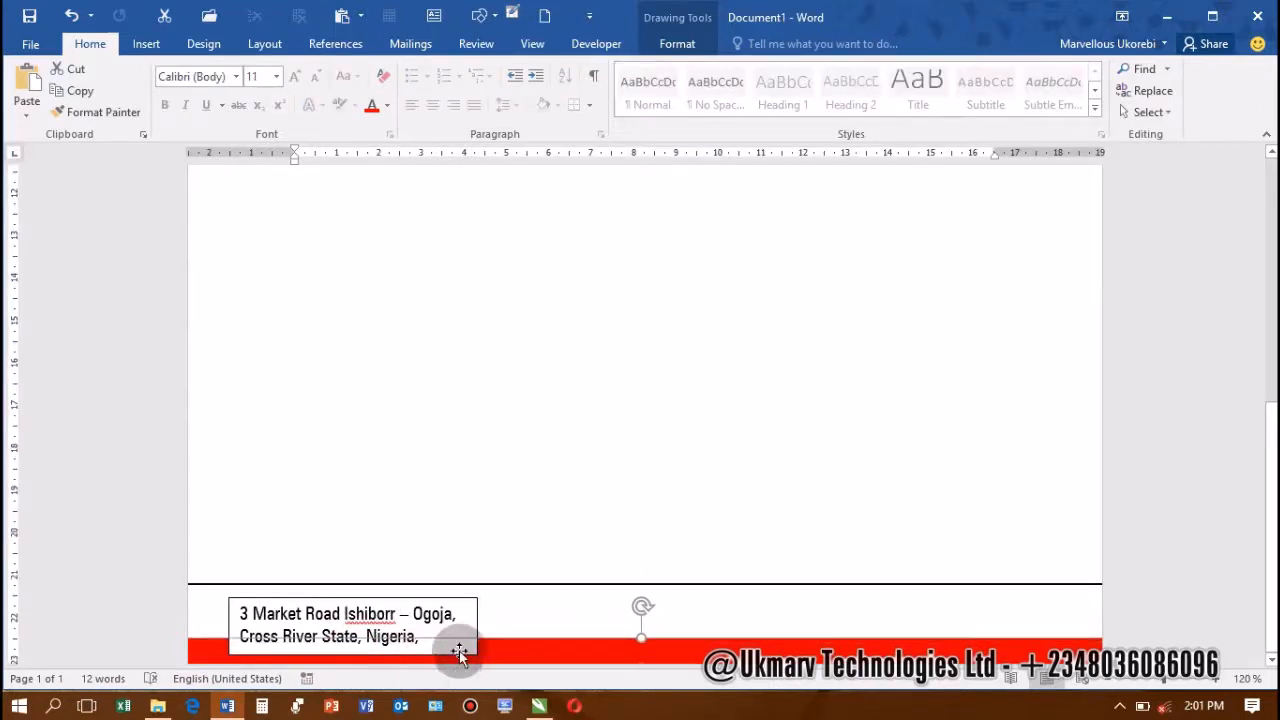
{"action": "left_click", "coordinate": [467, 600]}
{"action": "left_click", "coordinate": [677, 43]}
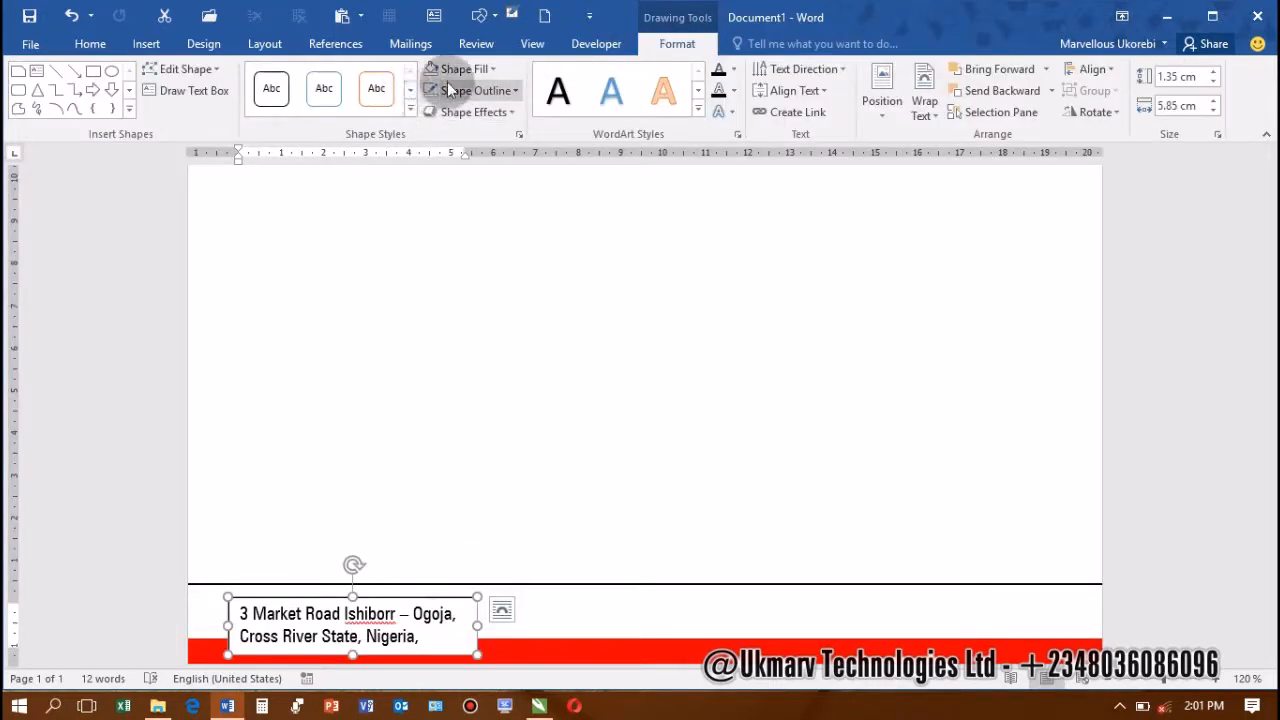
{"action": "left_click", "coordinate": [440, 70]}
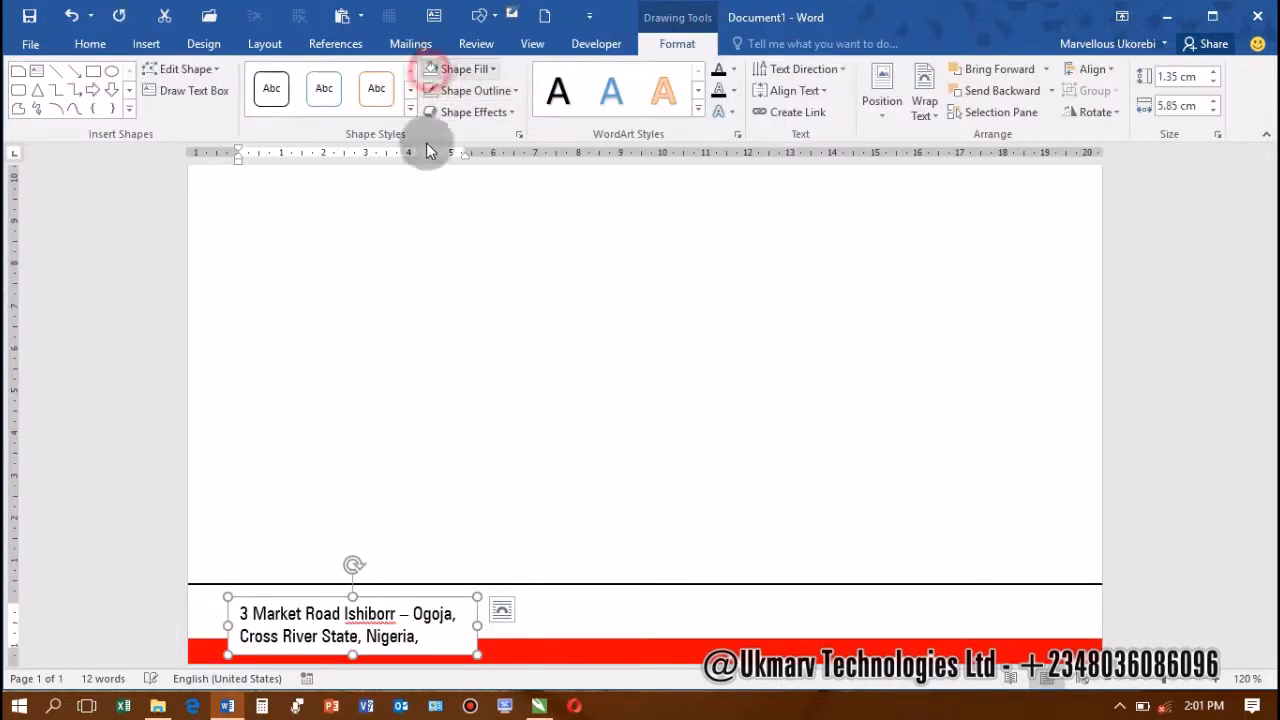
Move the address box up under the black line and place a copy above the footer
{"action": "left_click", "coordinate": [349, 654]}
{"action": "left_click_drag", "start_coordinate": [233, 597], "coordinate": [267, 587]}
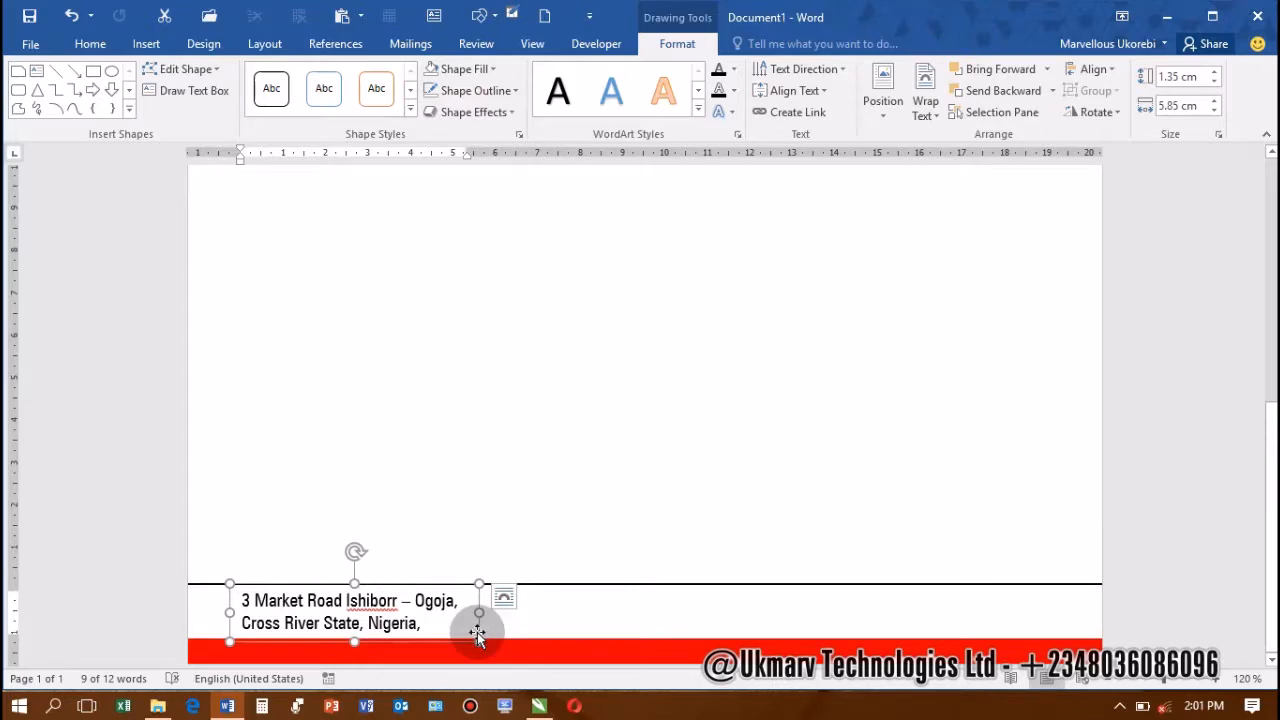
{"action": "left_click_drag", "start_coordinate": [481, 640], "coordinate": [447, 505]}
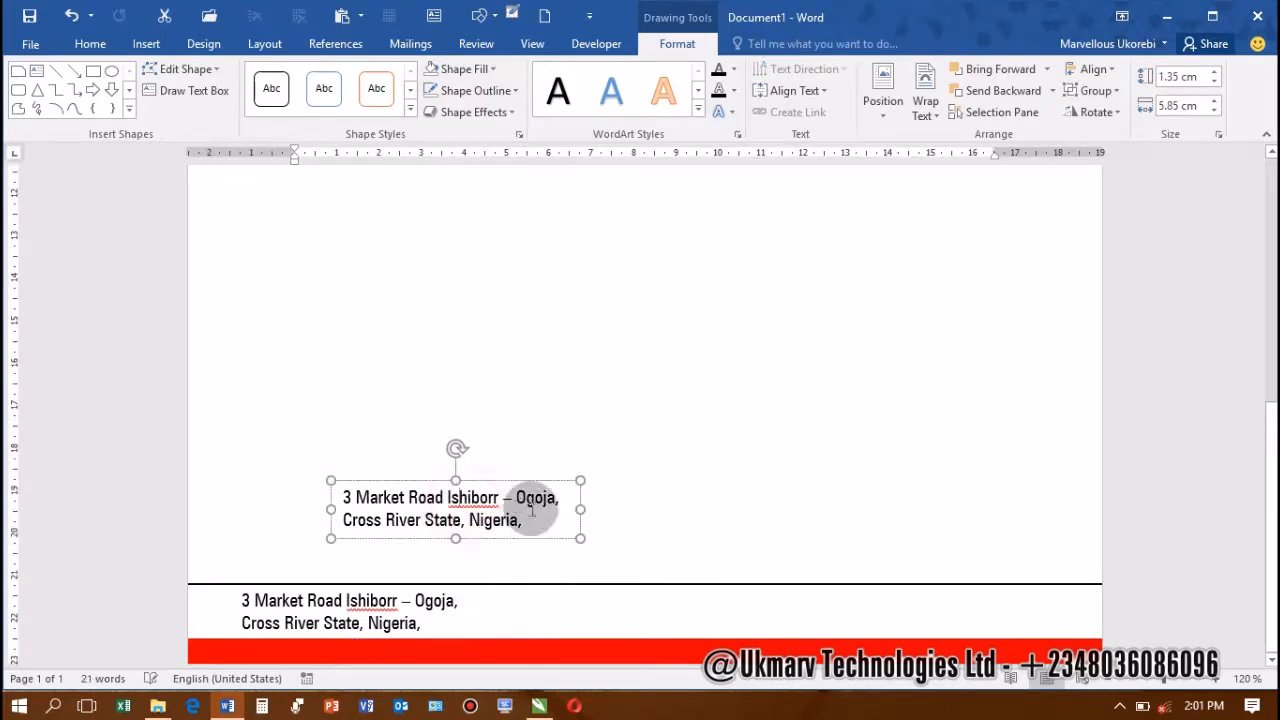
{"action": "left_click_drag", "start_coordinate": [529, 514], "coordinate": [294, 491]}
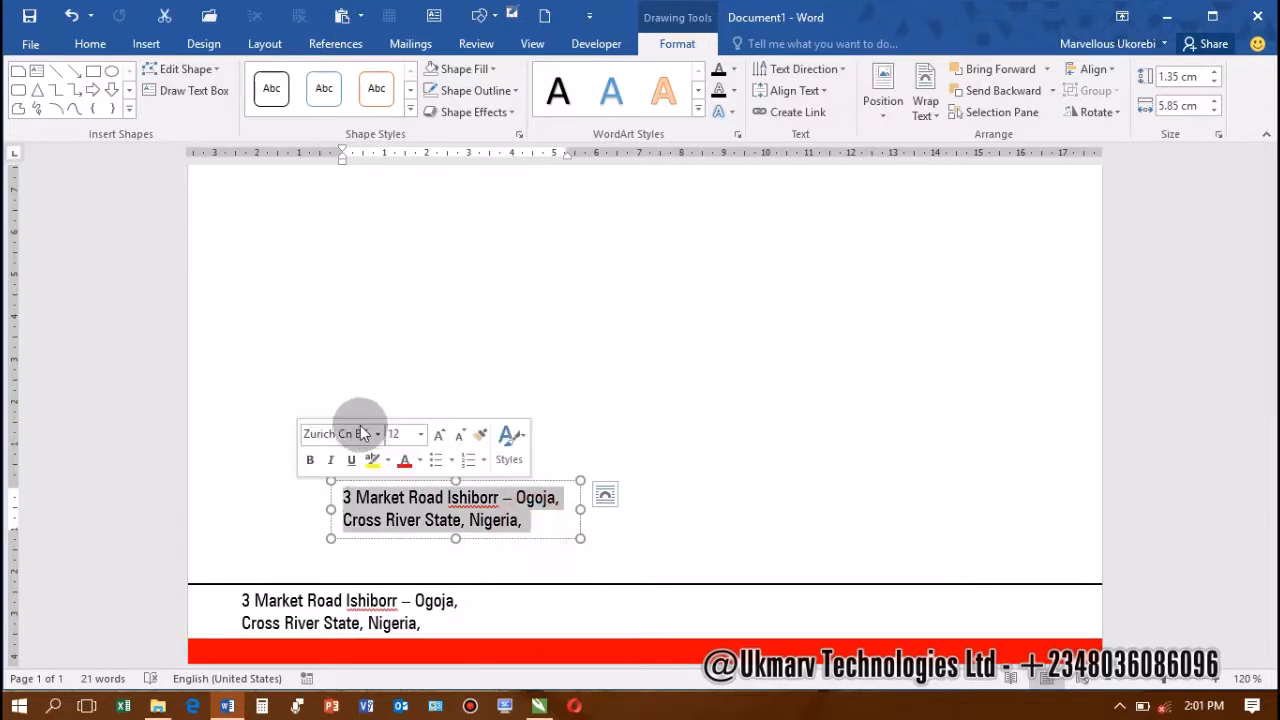
Insert the Location 3 pin icon from TUTORIALS > ICONS into the copied box
{"action": "left_click", "coordinate": [155, 40]}
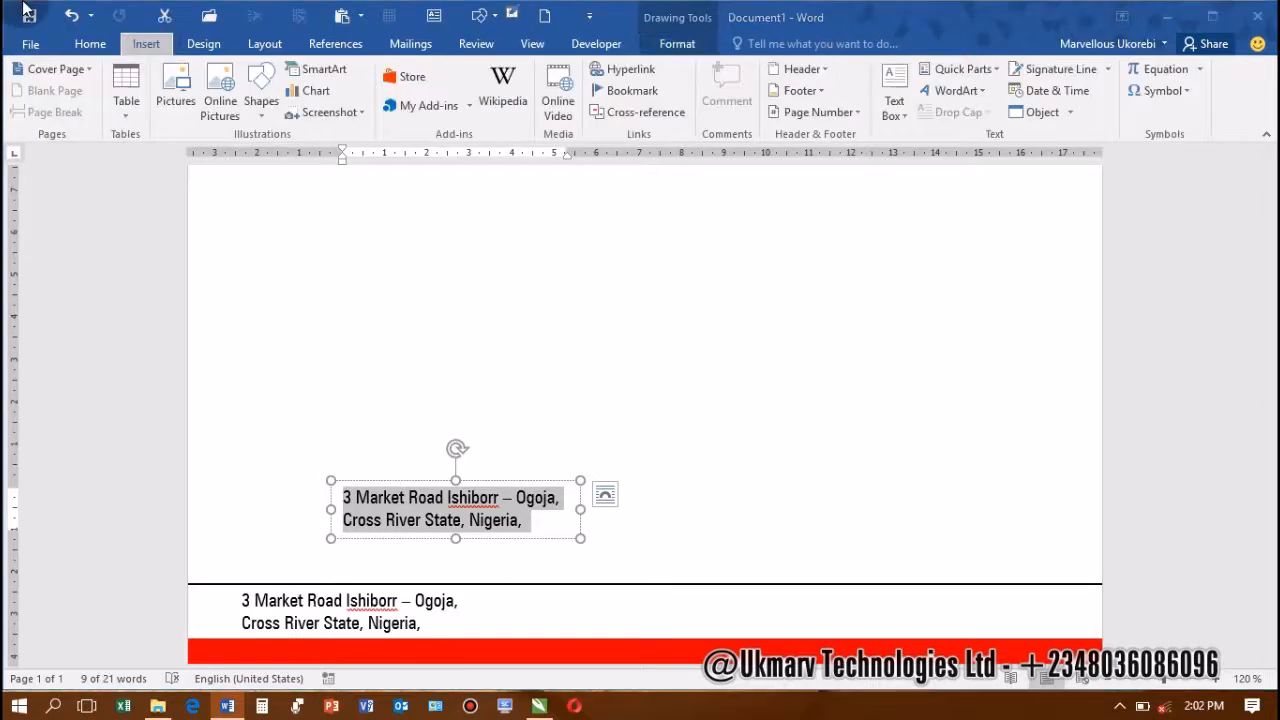
{"action": "left_click", "coordinate": [175, 95]}
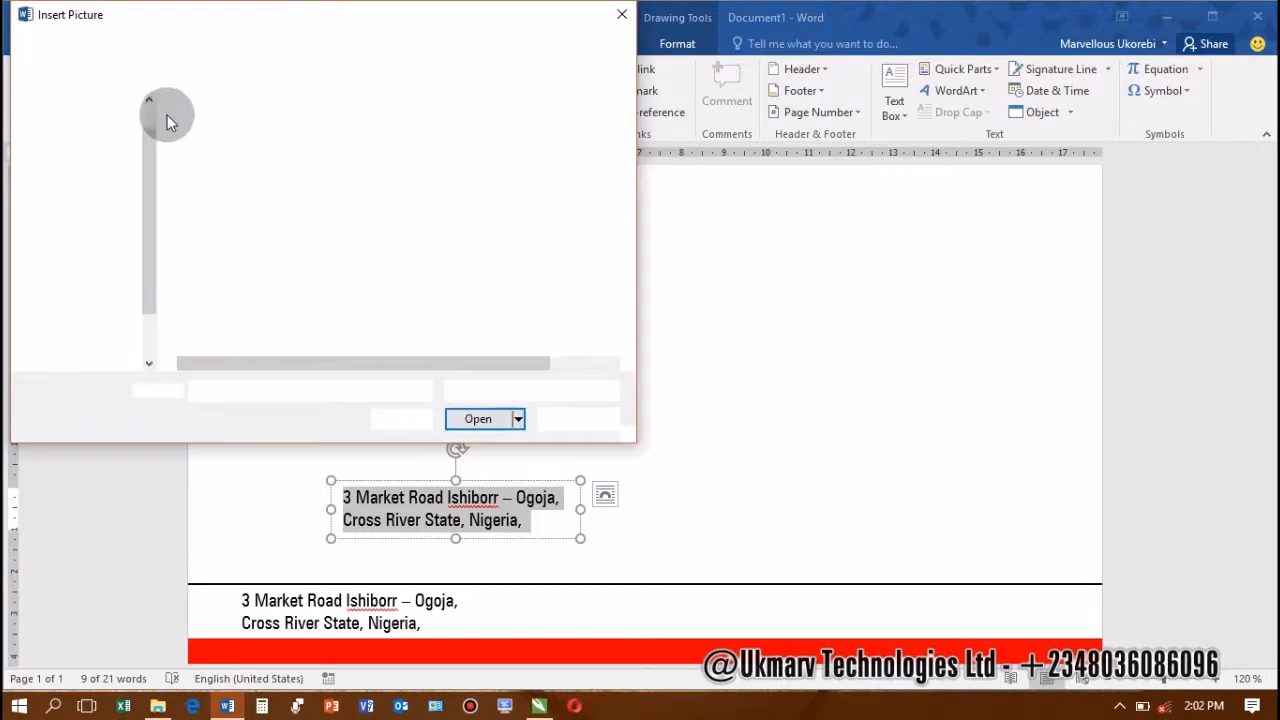
{"action": "left_click", "coordinate": [100, 46]}
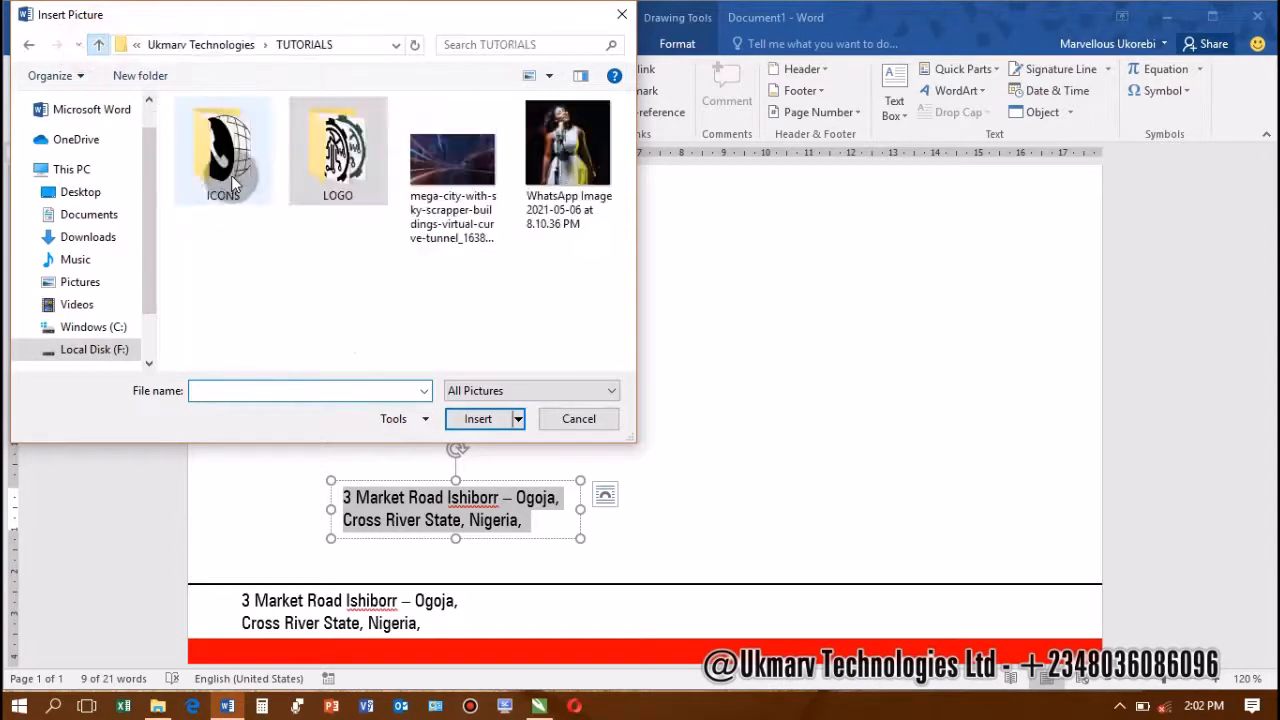
{"action": "double_click", "coordinate": [240, 178]}
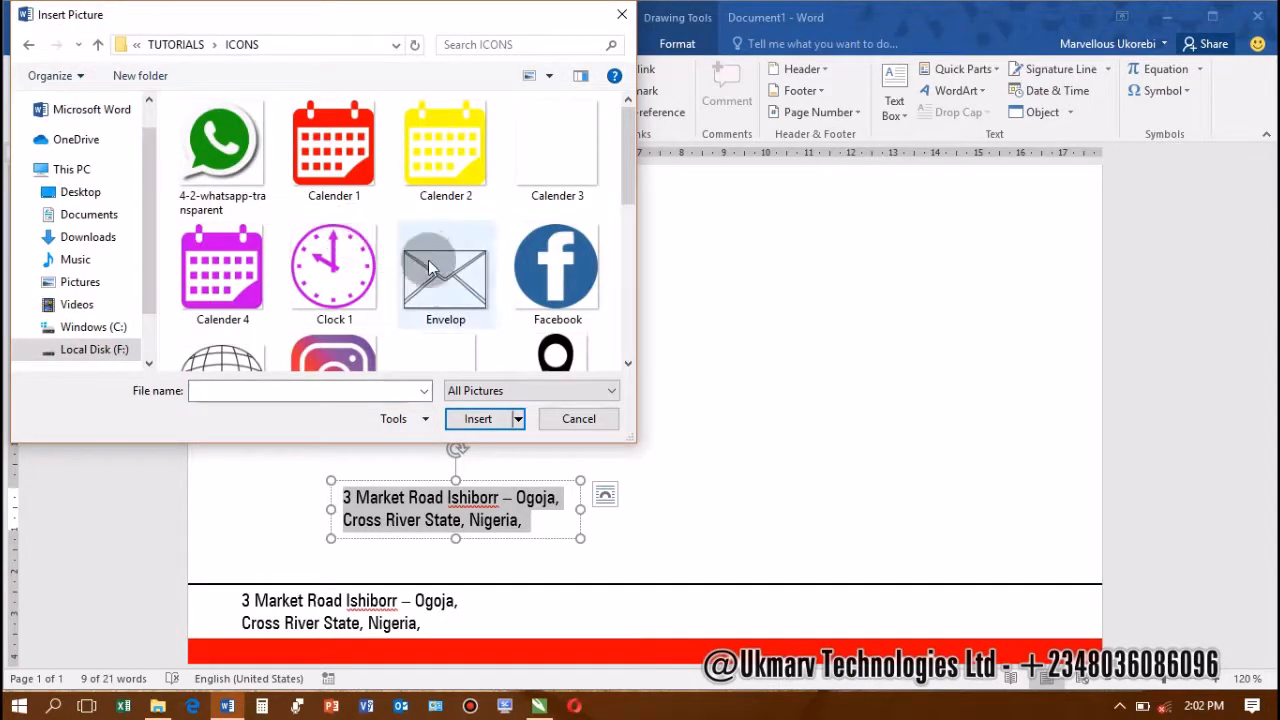
{"action": "scroll", "coordinate": [427, 299], "scroll_direction": "down", "scroll_amount": 5}
{"action": "scroll", "coordinate": [261, 344], "scroll_direction": "up", "scroll_amount": 3}
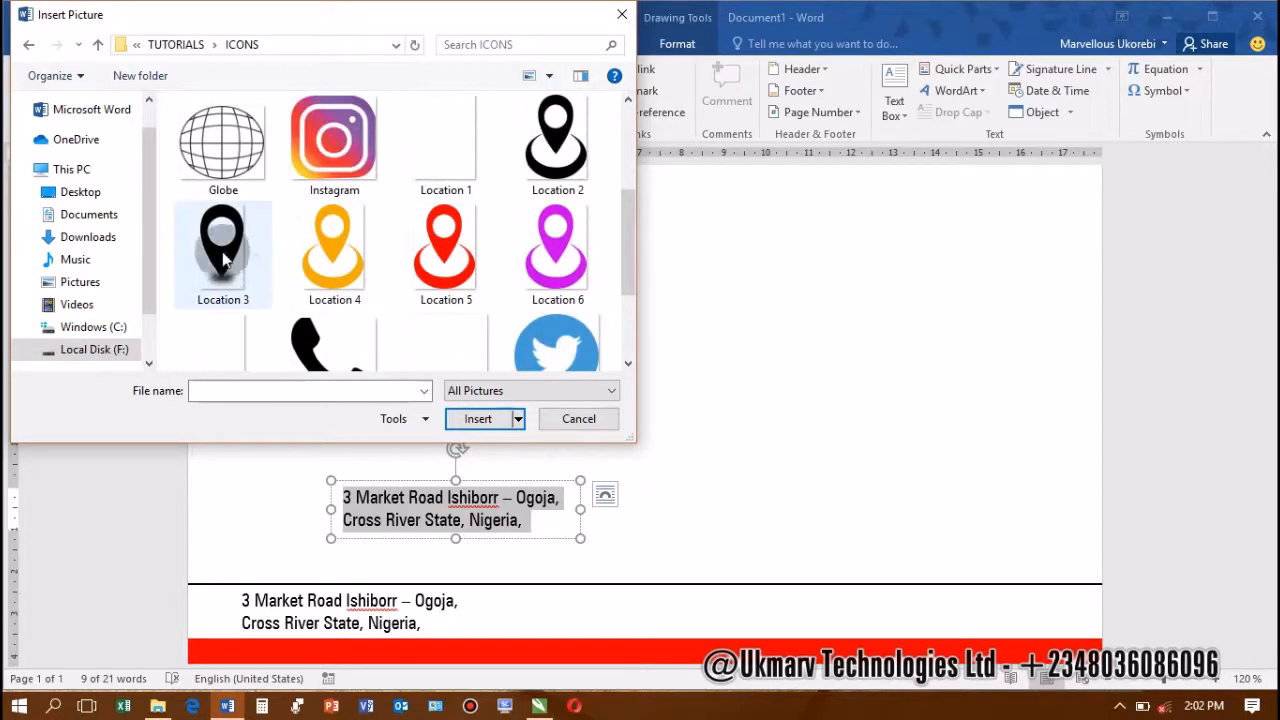
{"action": "double_click", "coordinate": [222, 257]}
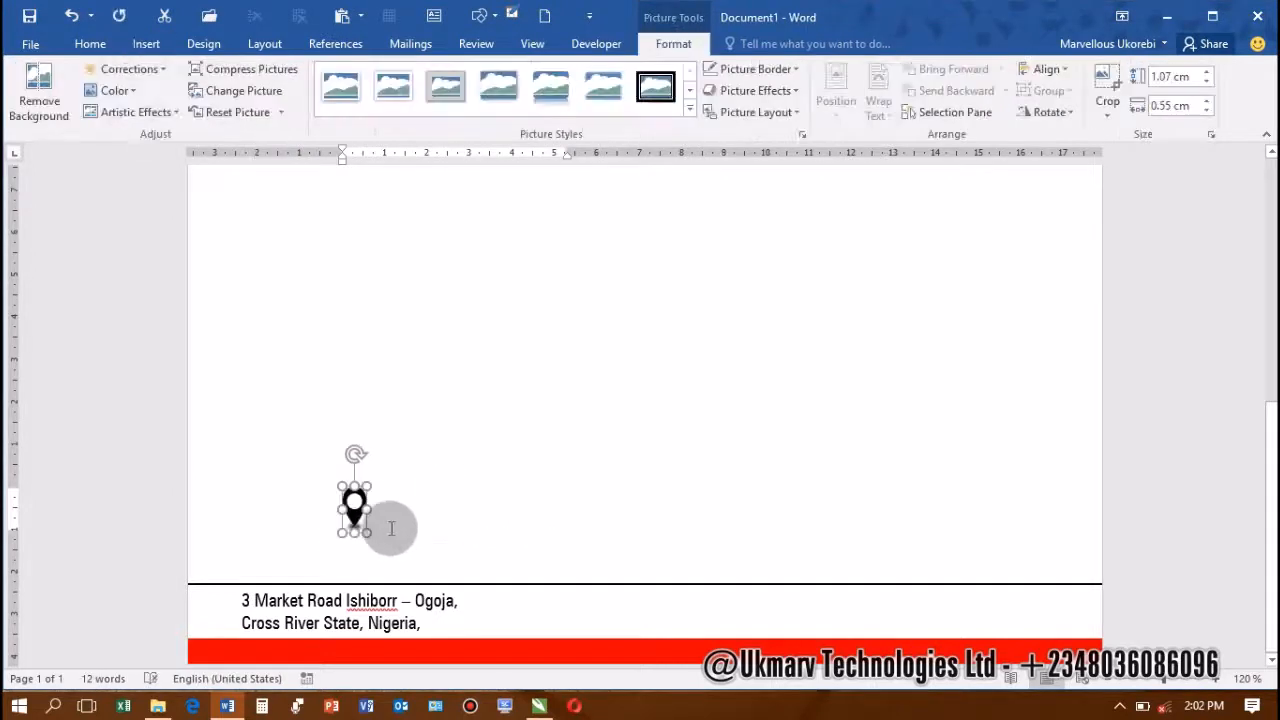
Shrink the box tightly around the pin and set it beside the footer address
{"action": "left_click", "coordinate": [392, 528]}
{"action": "left_click", "coordinate": [566, 494]}
{"action": "mouse_move", "coordinate": [576, 506]}
{"action": "left_mouse_down"}
{"action": "mouse_move", "coordinate": [262, 525]}
{"action": "mouse_move", "coordinate": [222, 636]}
{"action": "mouse_move", "coordinate": [236, 630]}
{"action": "left_mouse_up"}
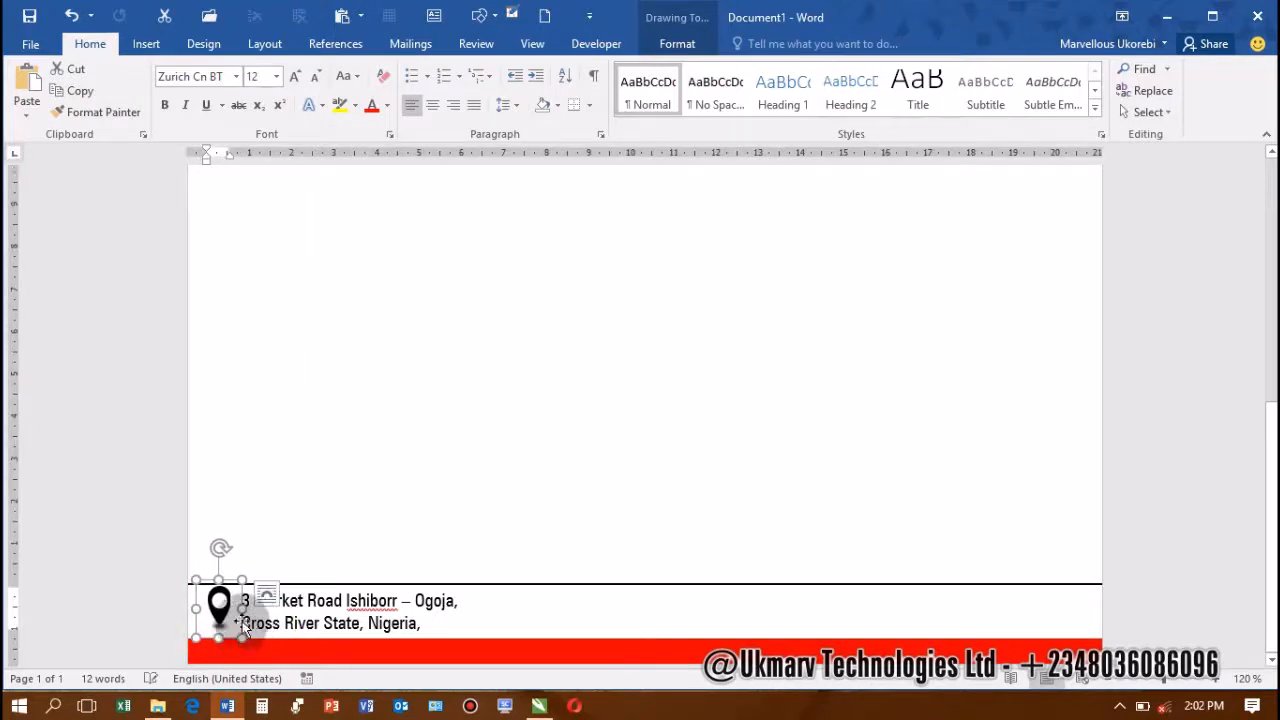
Ctrl+drag a copy of the two-line address box to the footer's right end
{"action": "left_click", "coordinate": [240, 634]}
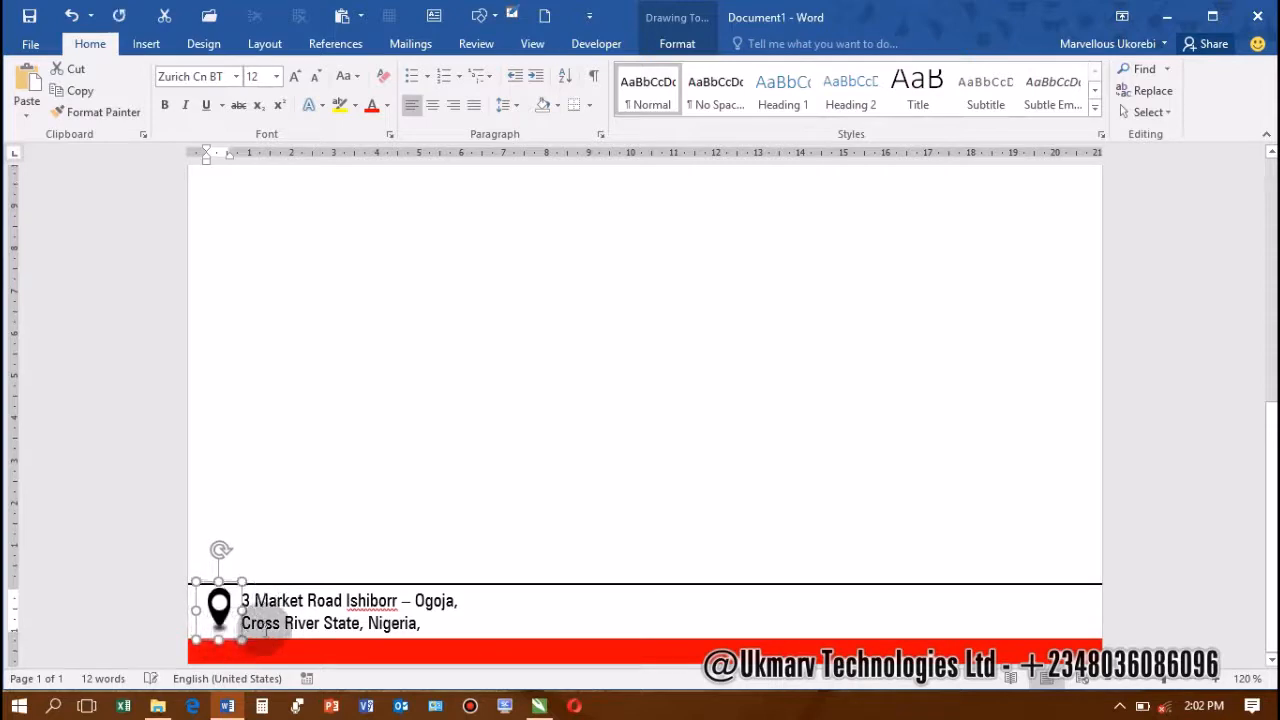
{"action": "left_click", "coordinate": [323, 623]}
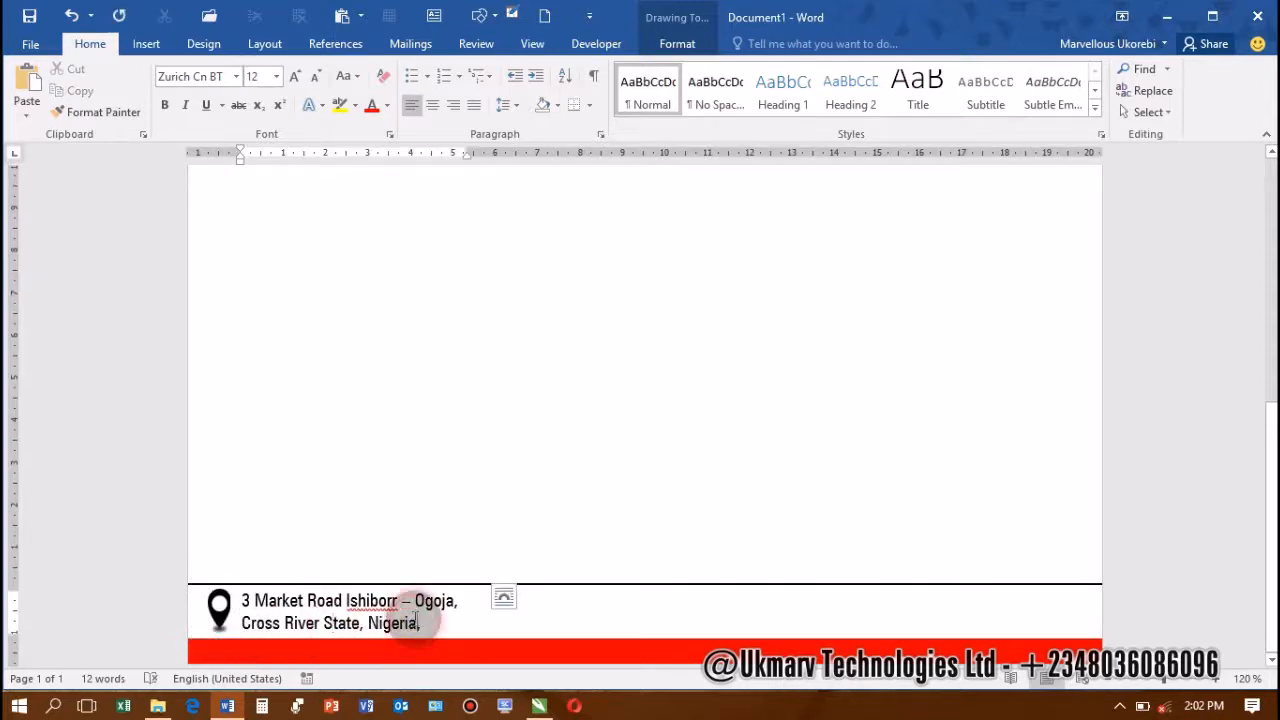
{"action": "left_click", "coordinate": [307, 600]}
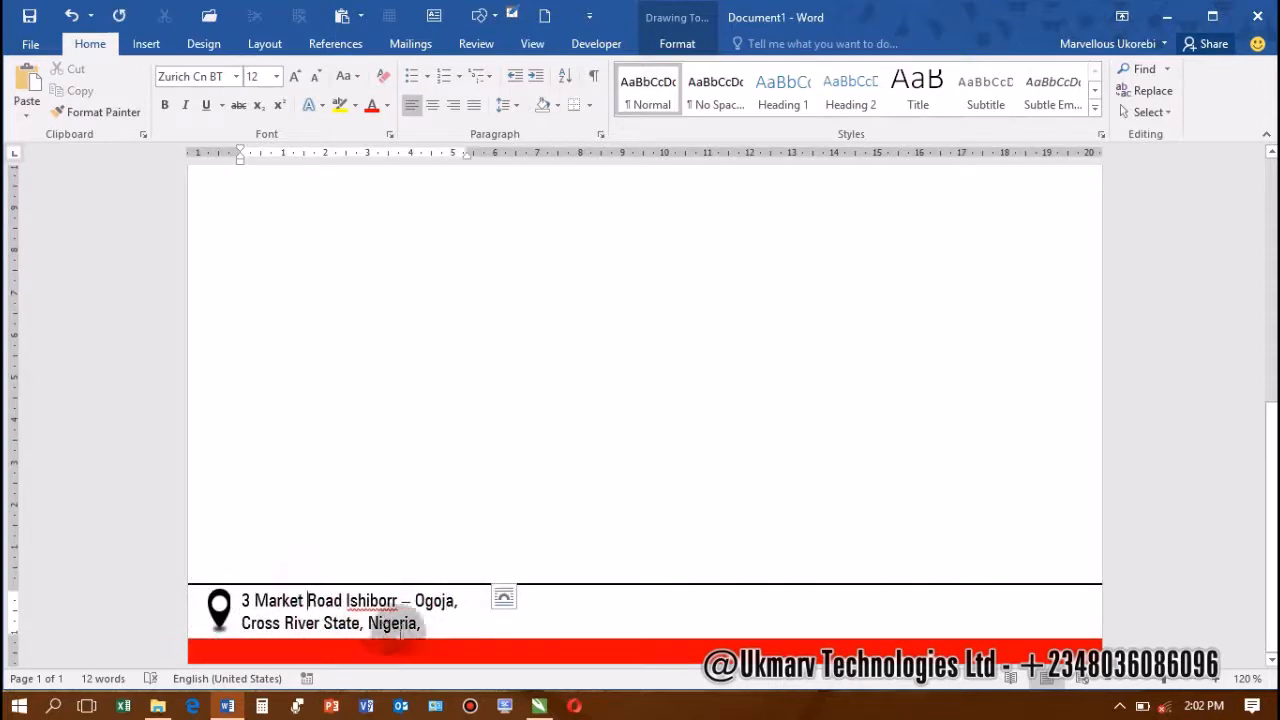
{"action": "left_click", "coordinate": [484, 632]}
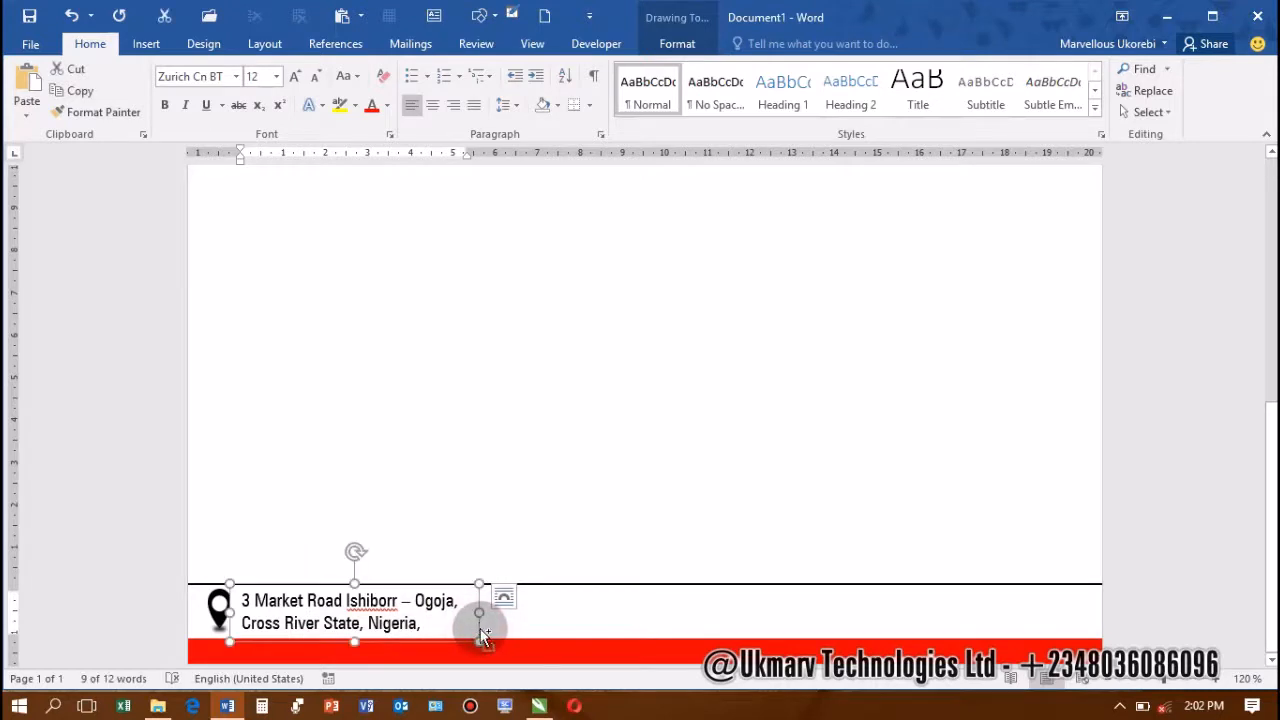
{"action": "left_click_drag", "start_coordinate": [484, 632], "coordinate": [847, 603]}
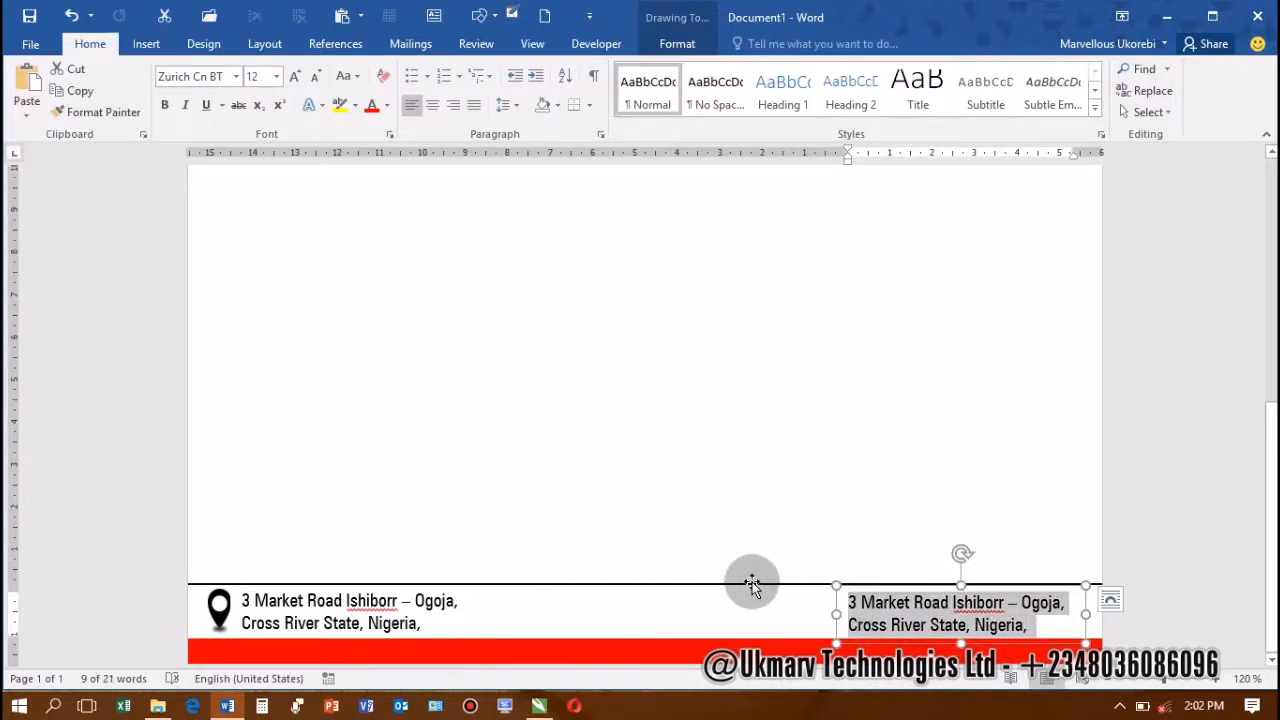
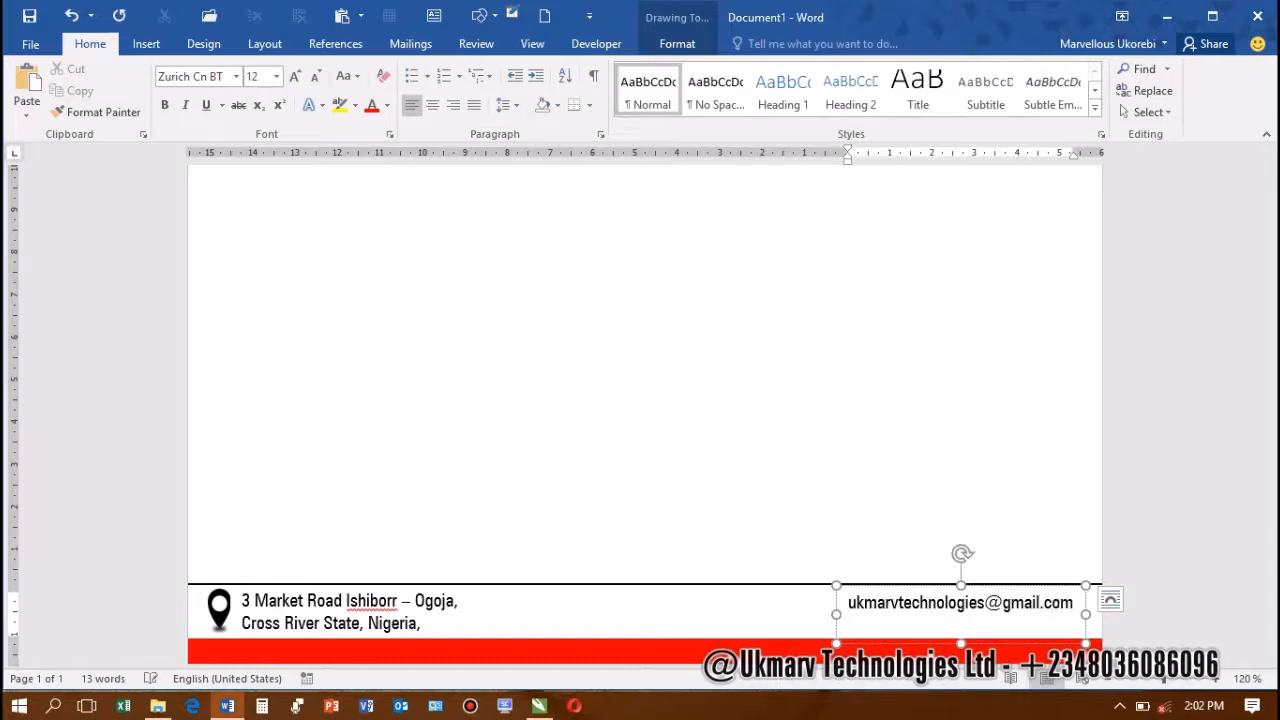
Replace the right box's text with the company e-mail address and shorten it to one line
{"action": "left_click_drag", "start_coordinate": [960, 643], "coordinate": [945, 525]}
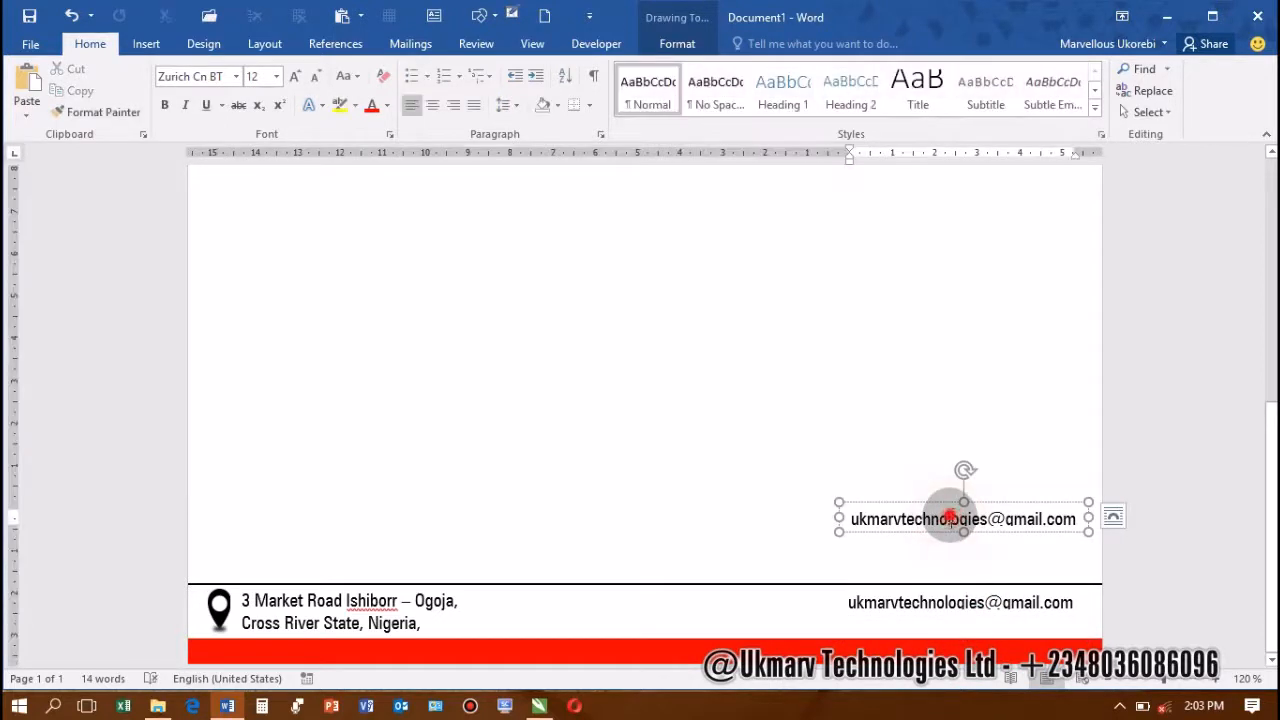
Change the copy to Ukmarvtechnologies.wordpress.com, widen it, and place it under the e-mail line
{"action": "double_click", "coordinate": [950, 518]}
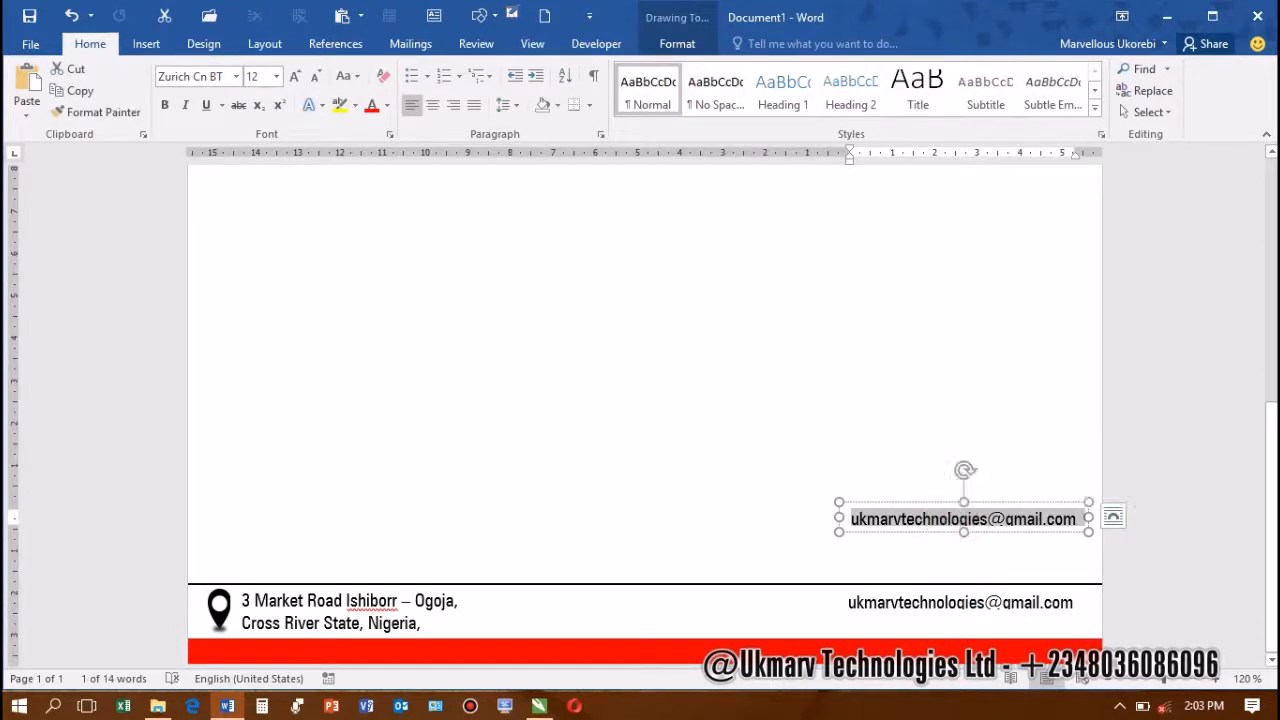
{"action": "type", "text": "u"}
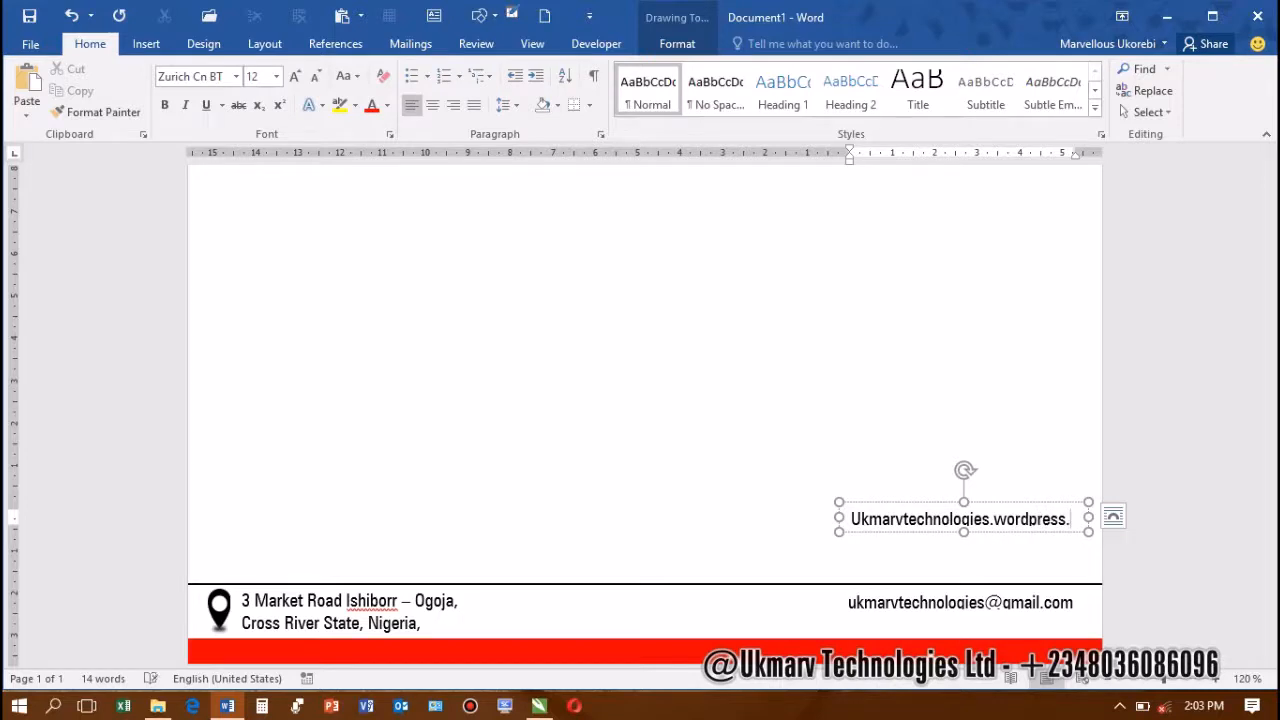
{"action": "left_click", "coordinate": [951, 516]}
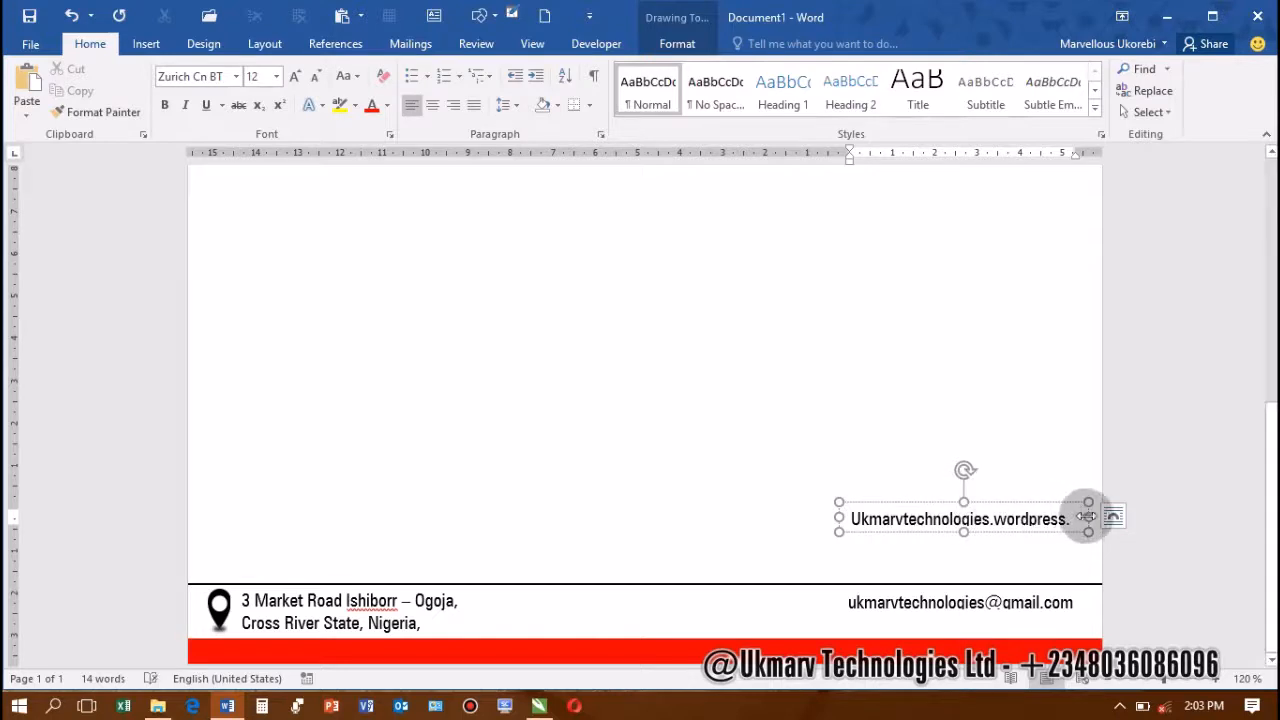
{"action": "left_click_drag", "start_coordinate": [1088, 516], "coordinate": [1019, 524]}
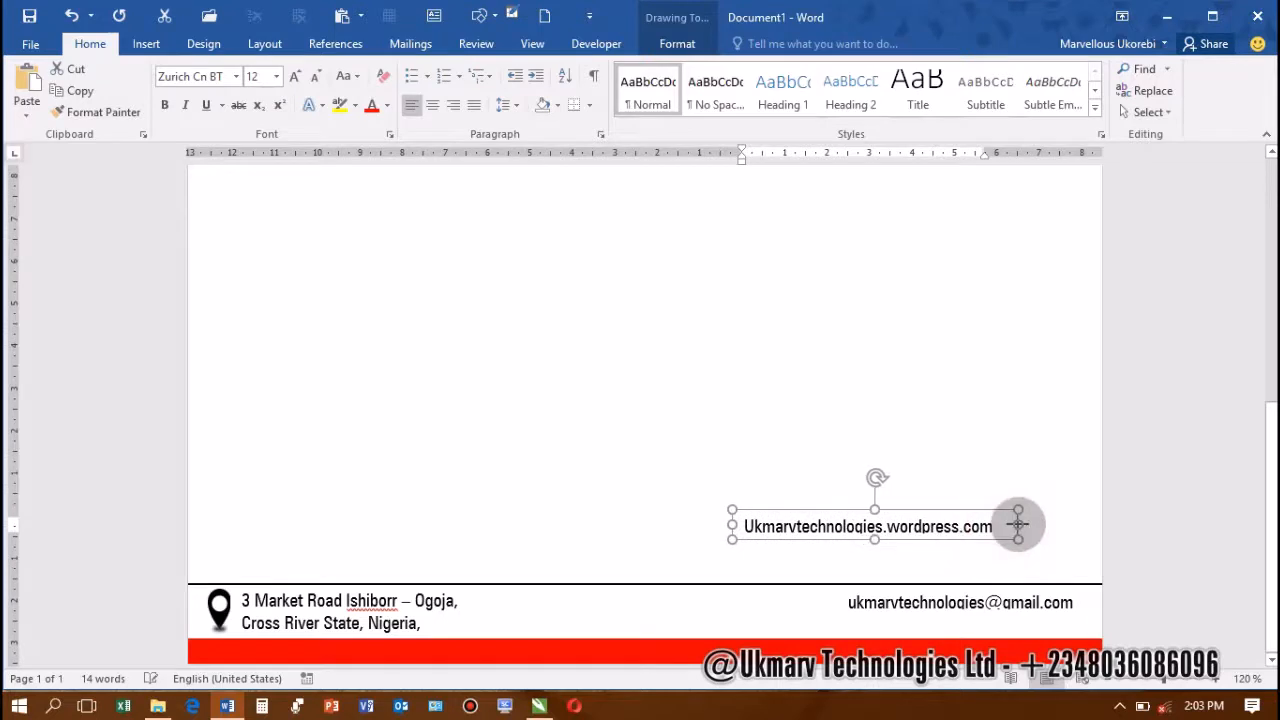
{"action": "left_click_drag", "start_coordinate": [827, 543], "coordinate": [930, 637]}
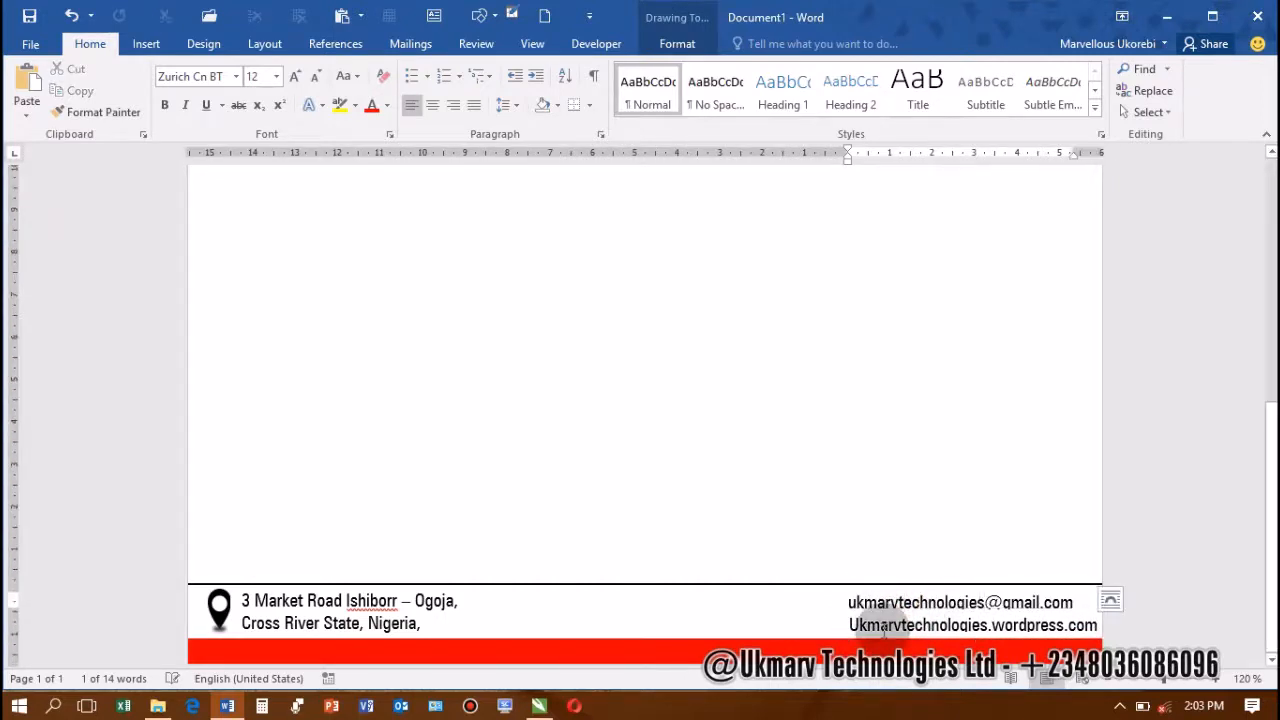
{"action": "left_click", "coordinate": [879, 624]}
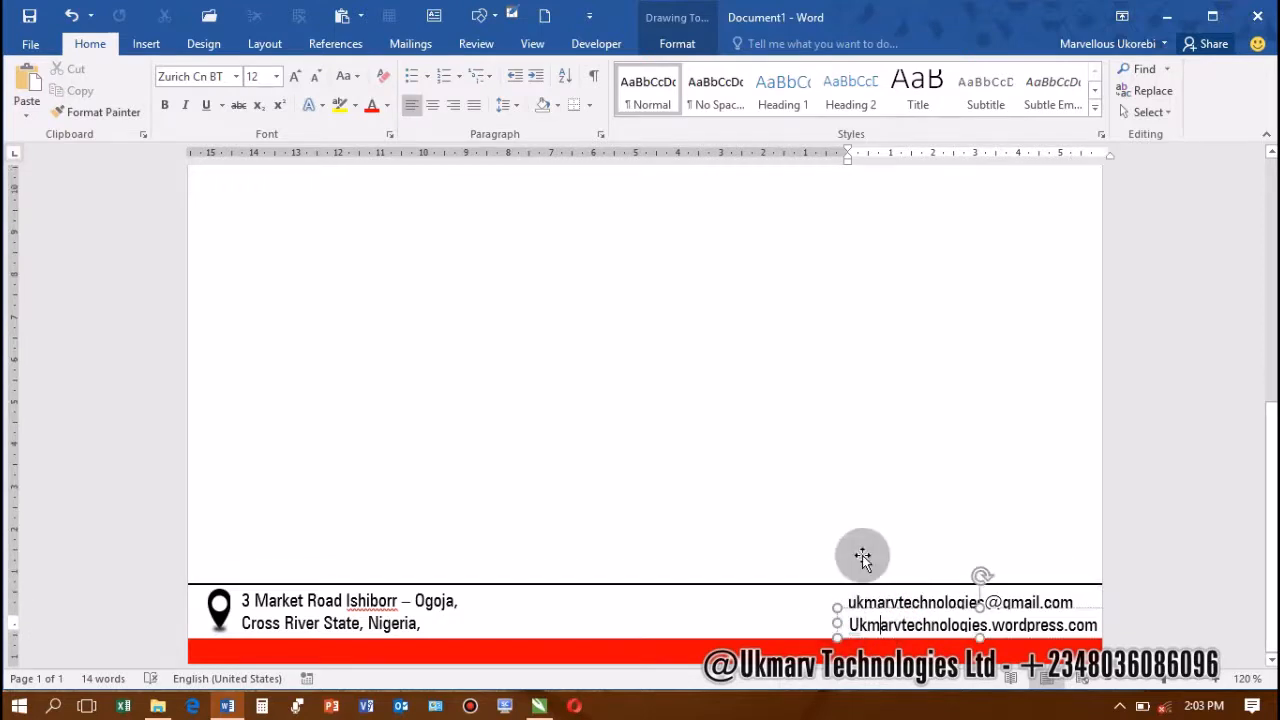
Nudge the footer location pin into place and Ctrl+drag a copy of its frame into the page body
{"action": "left_click", "coordinate": [840, 588]}
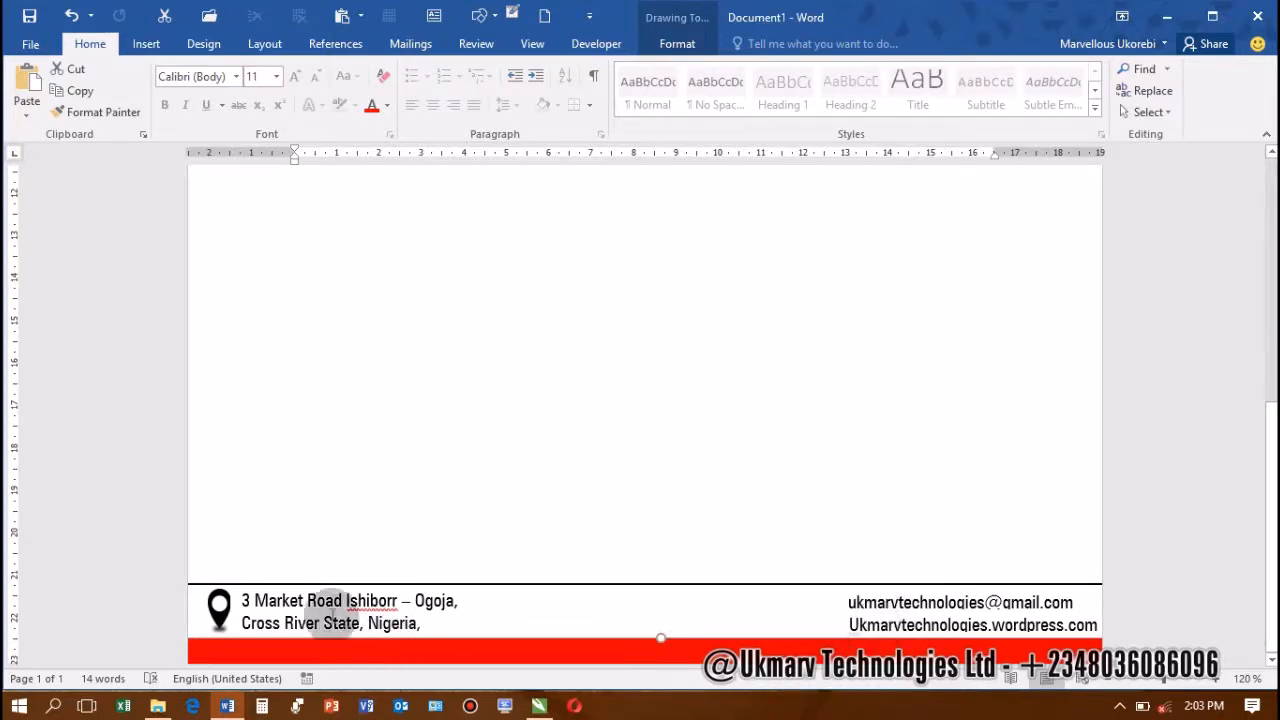
{"action": "left_click", "coordinate": [219, 608]}
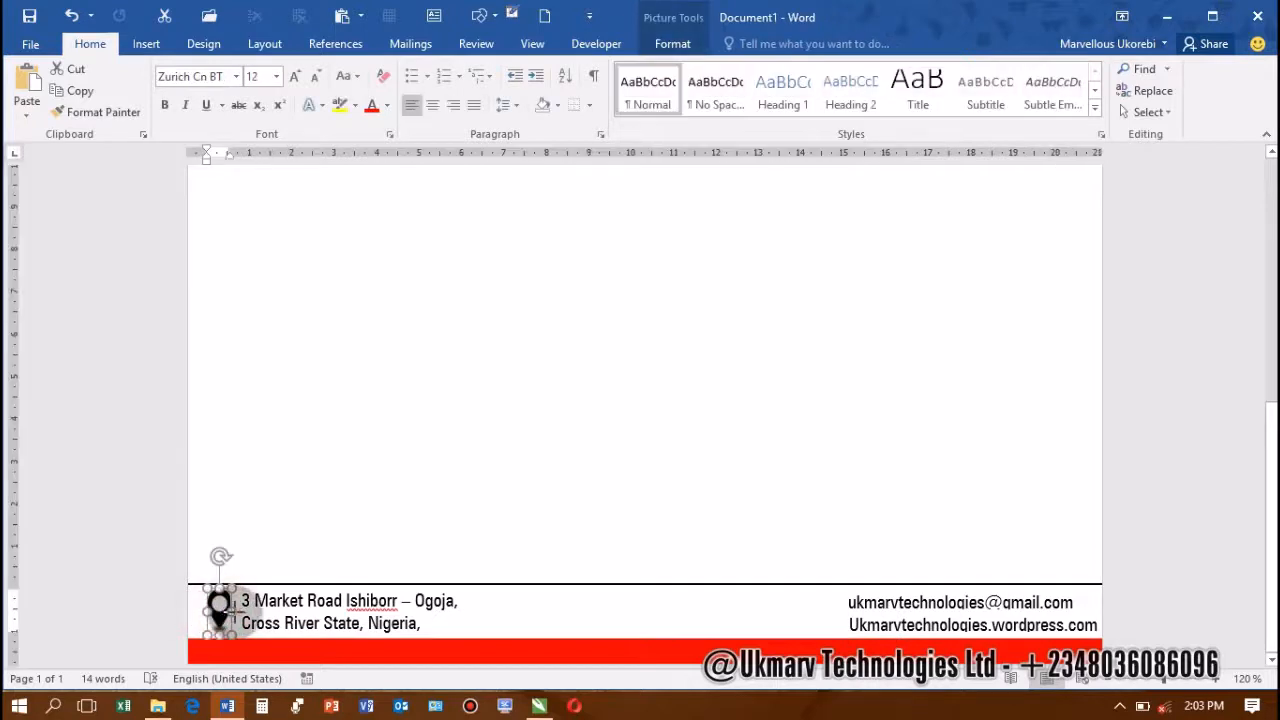
{"action": "left_click_drag", "start_coordinate": [230, 607], "coordinate": [222, 607]}
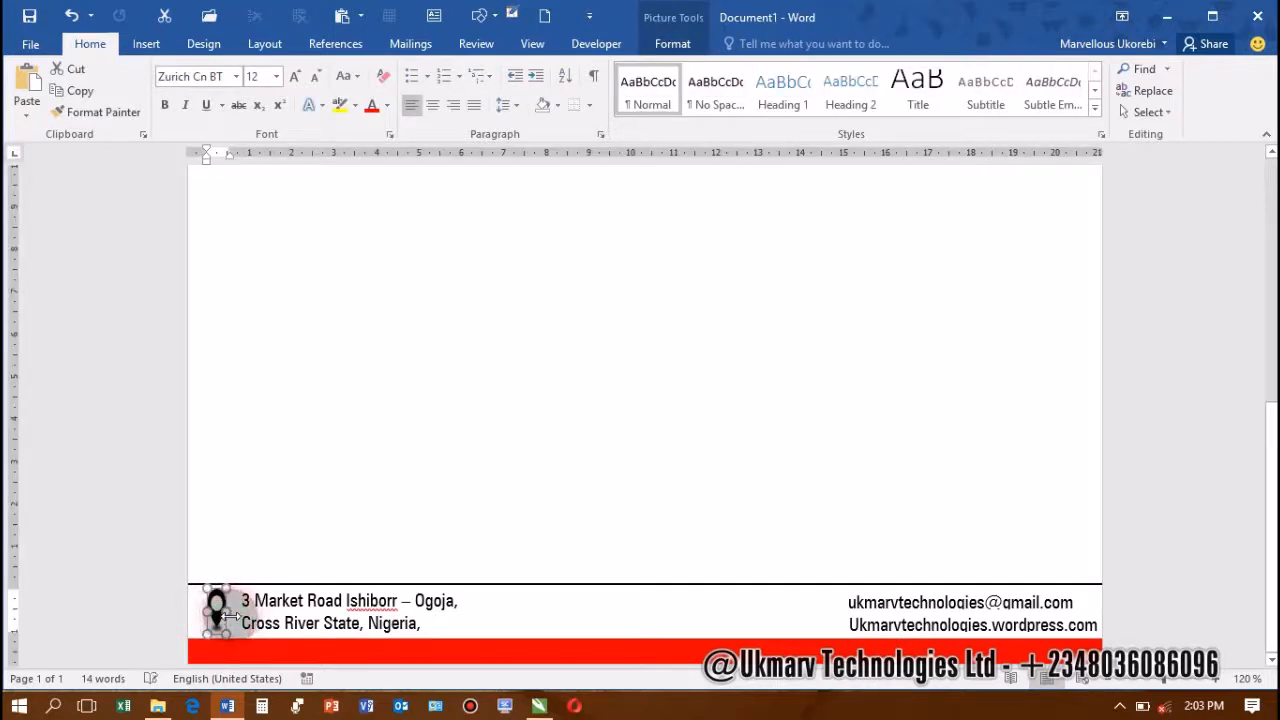
{"action": "left_click", "coordinate": [229, 622]}
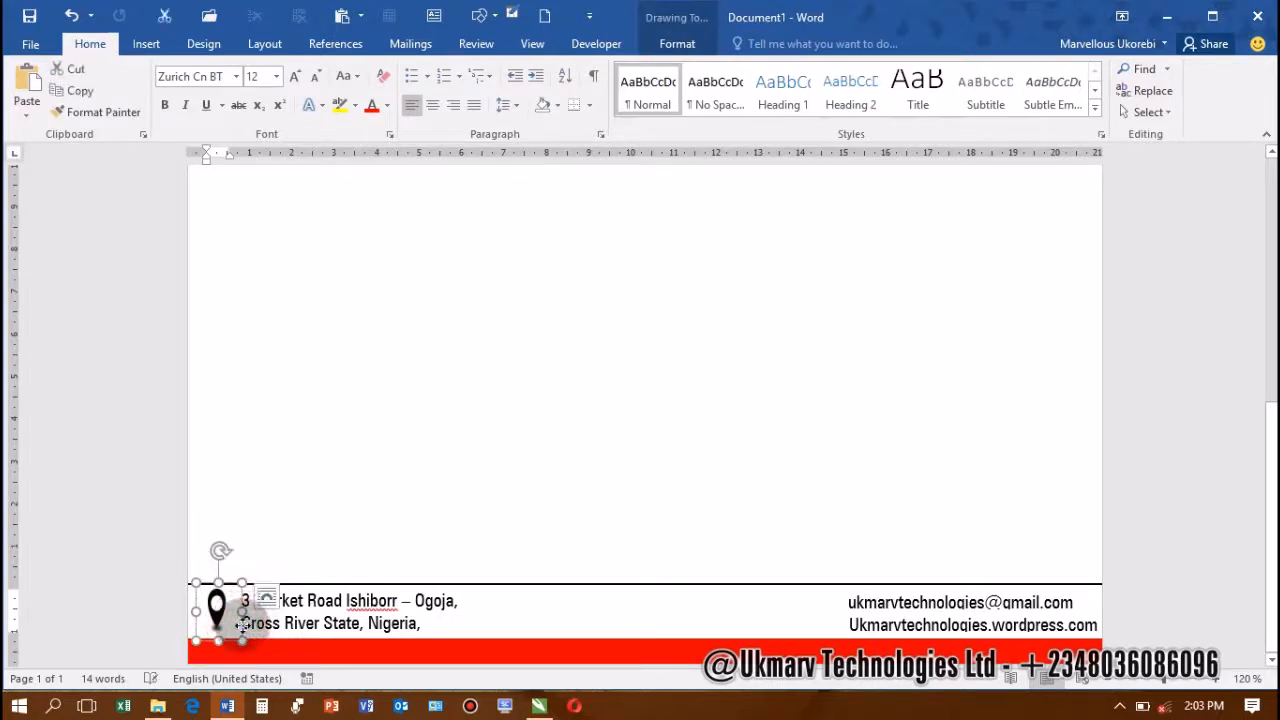
{"action": "left_click_drag", "start_coordinate": [240, 625], "coordinate": [745, 495]}
Insert the Envelop icon into the copied frame using Alt+N+P
{"action": "left_click", "coordinate": [719, 523]}
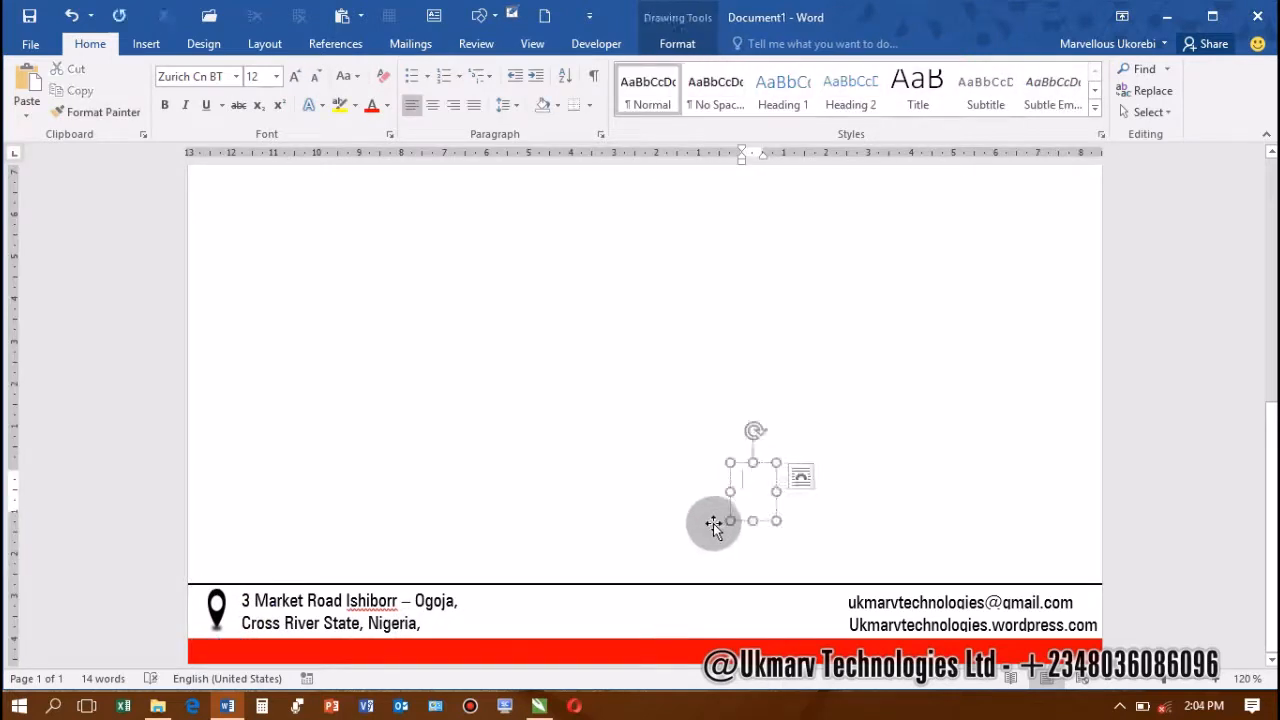
{"action": "key", "text": "alt"}
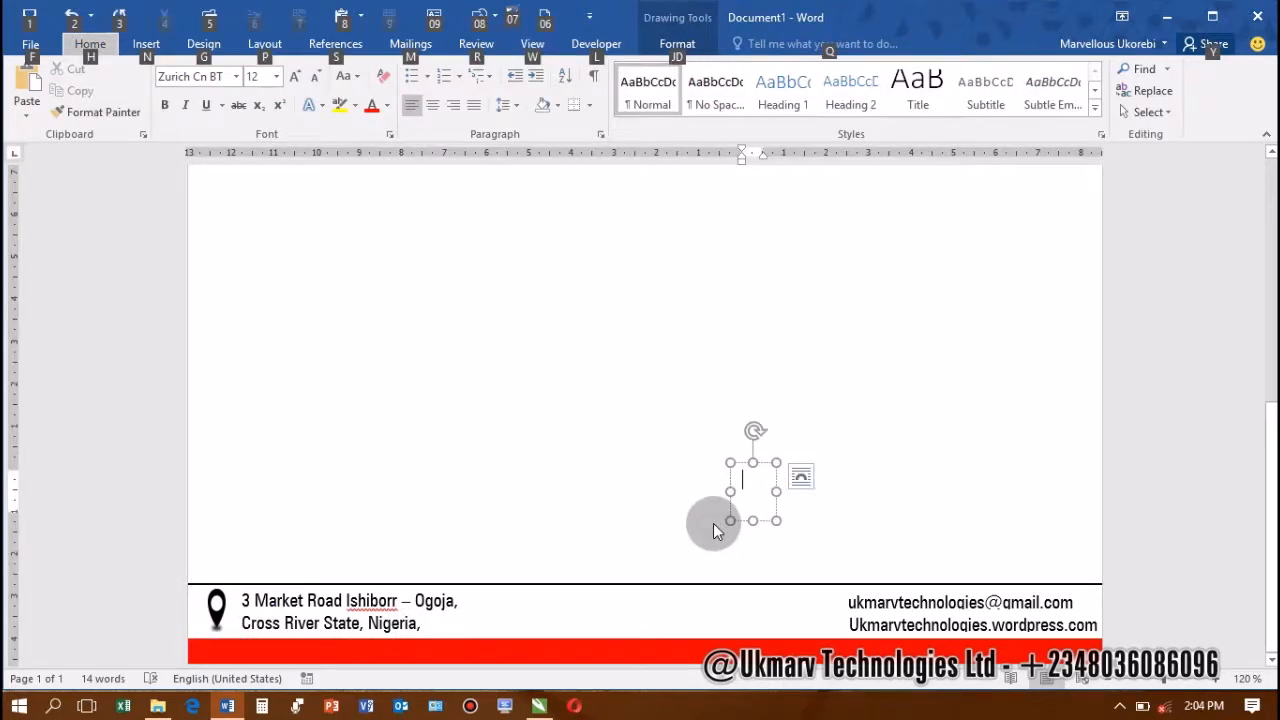
{"action": "key", "text": "n"}
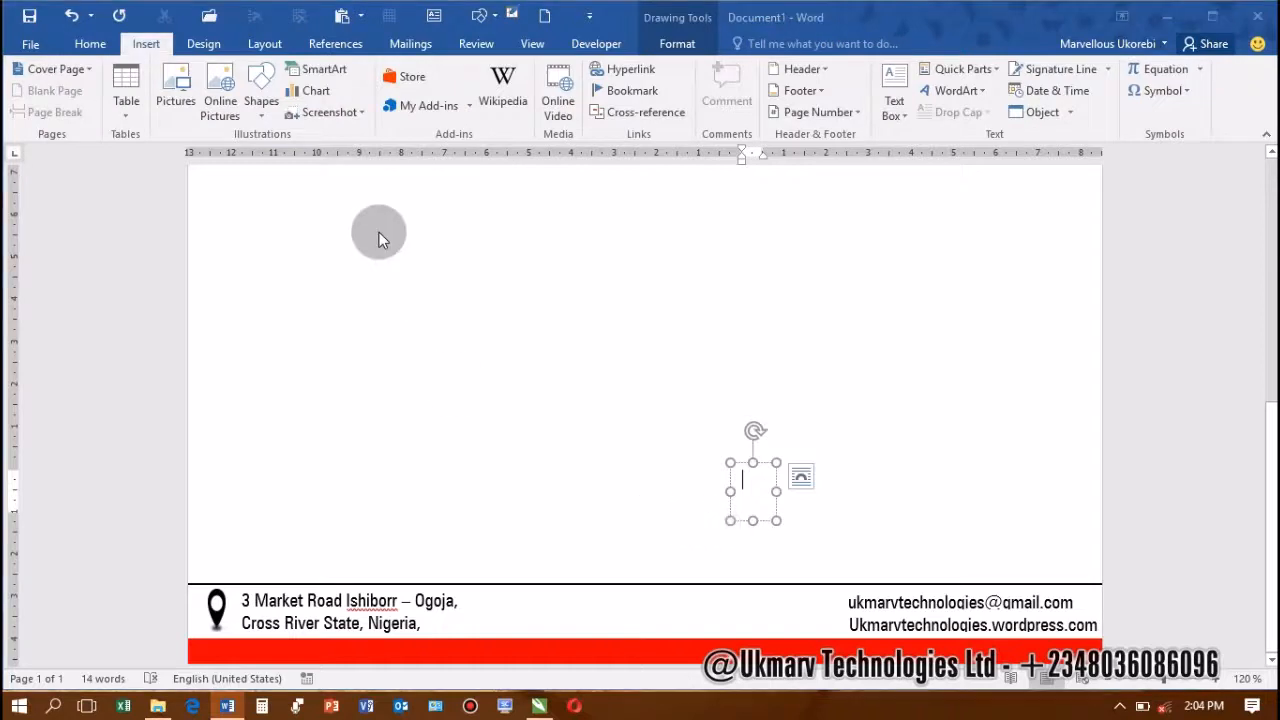
{"action": "key", "text": "p"}
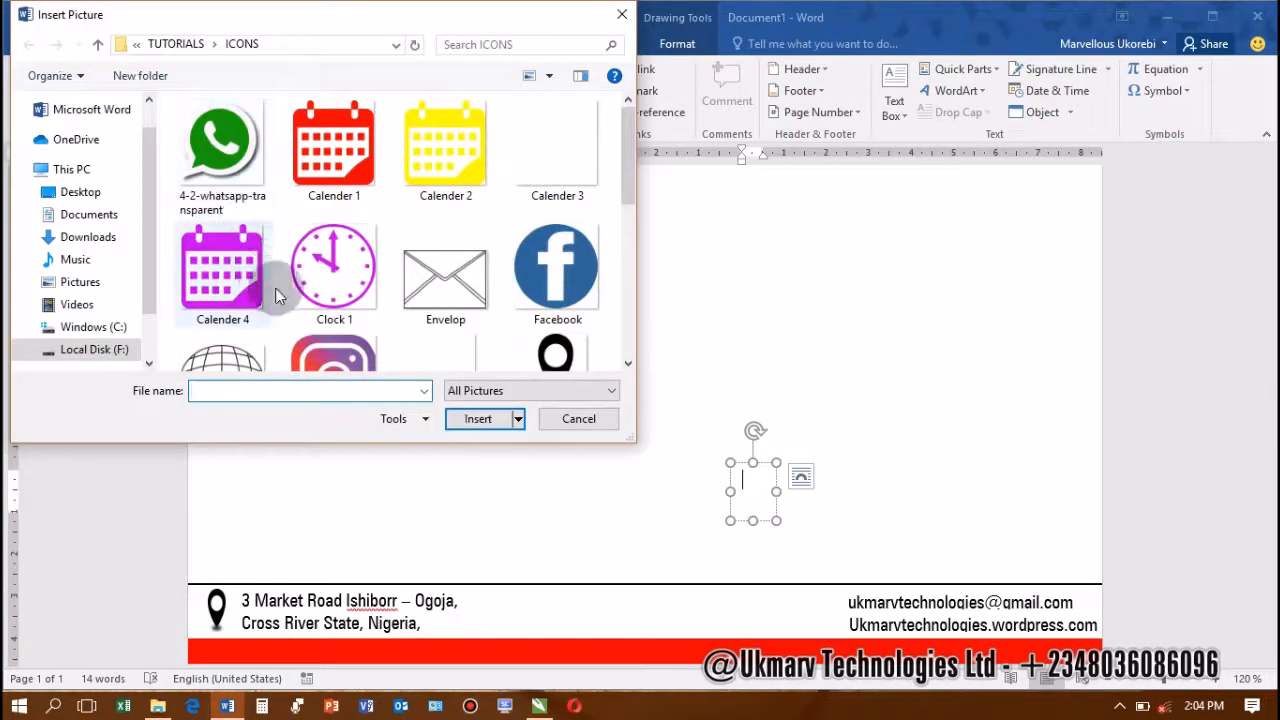
{"action": "scroll", "coordinate": [290, 285], "scroll_direction": "down", "scroll_amount": 1}
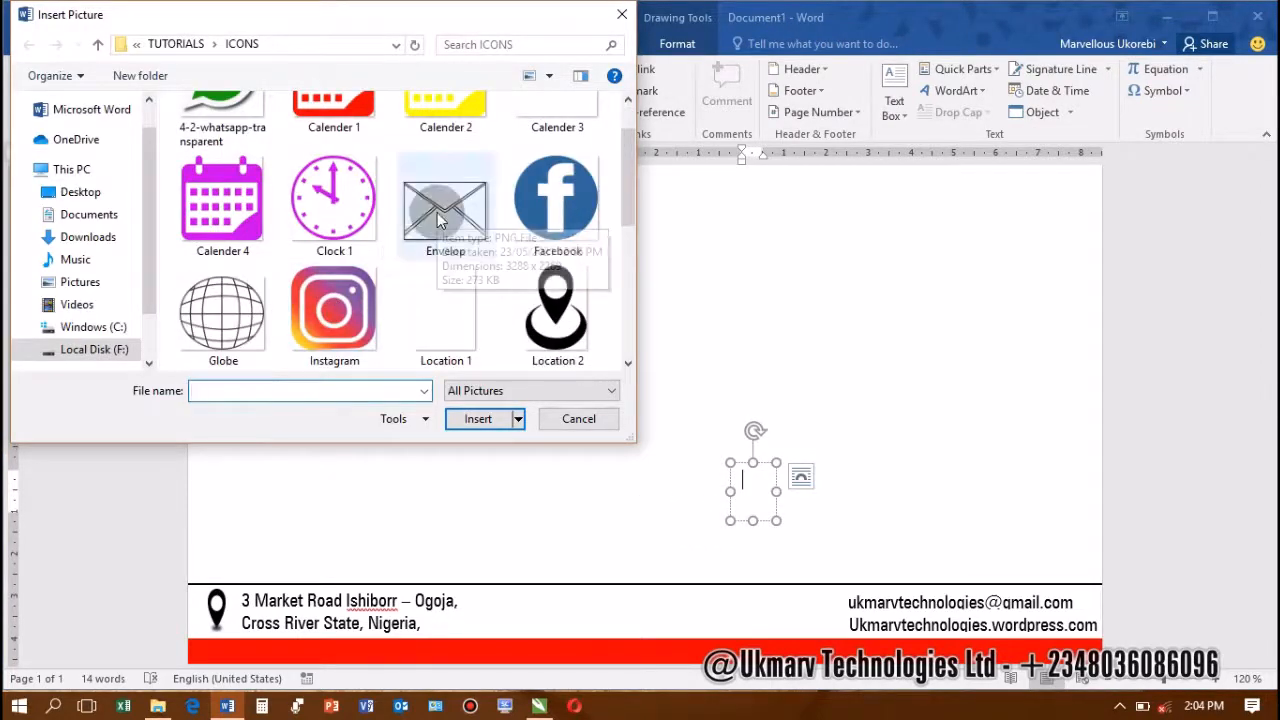
{"action": "double_click", "coordinate": [437, 212]}
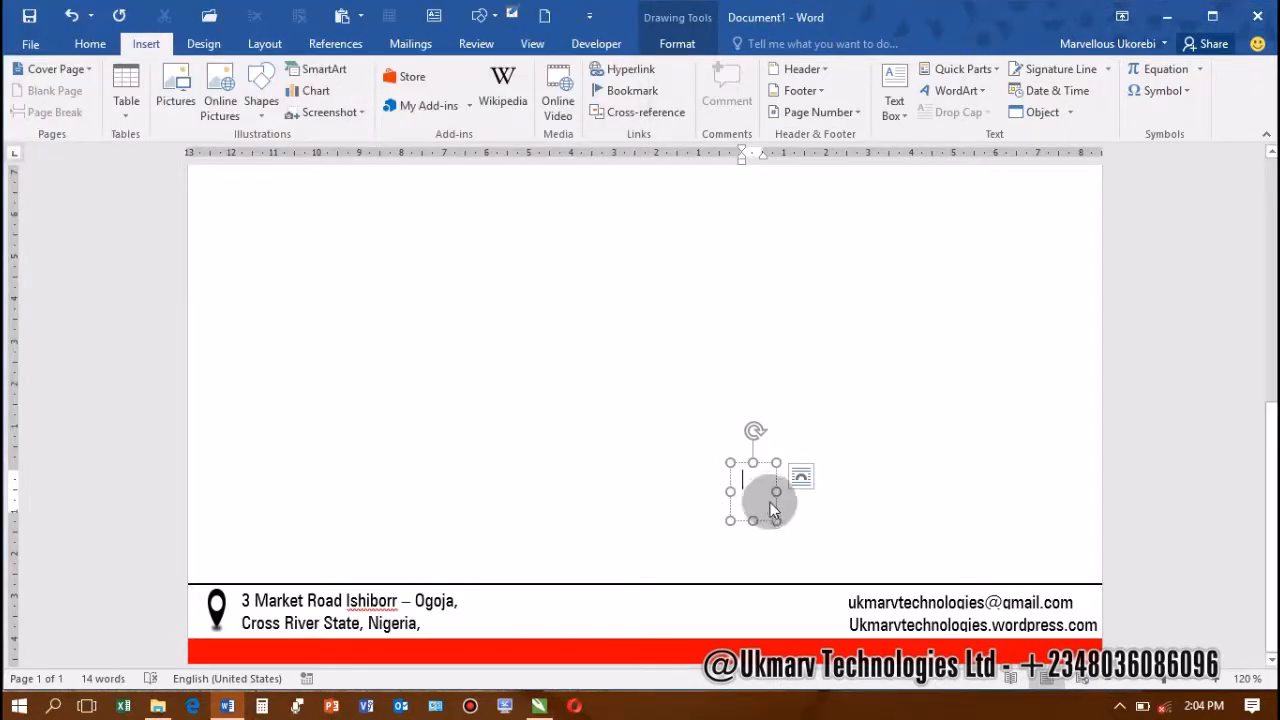
Resize the envelope picture, checking its Color options without changing anything
{"action": "left_click_drag", "start_coordinate": [779, 517], "coordinate": [770, 492]}
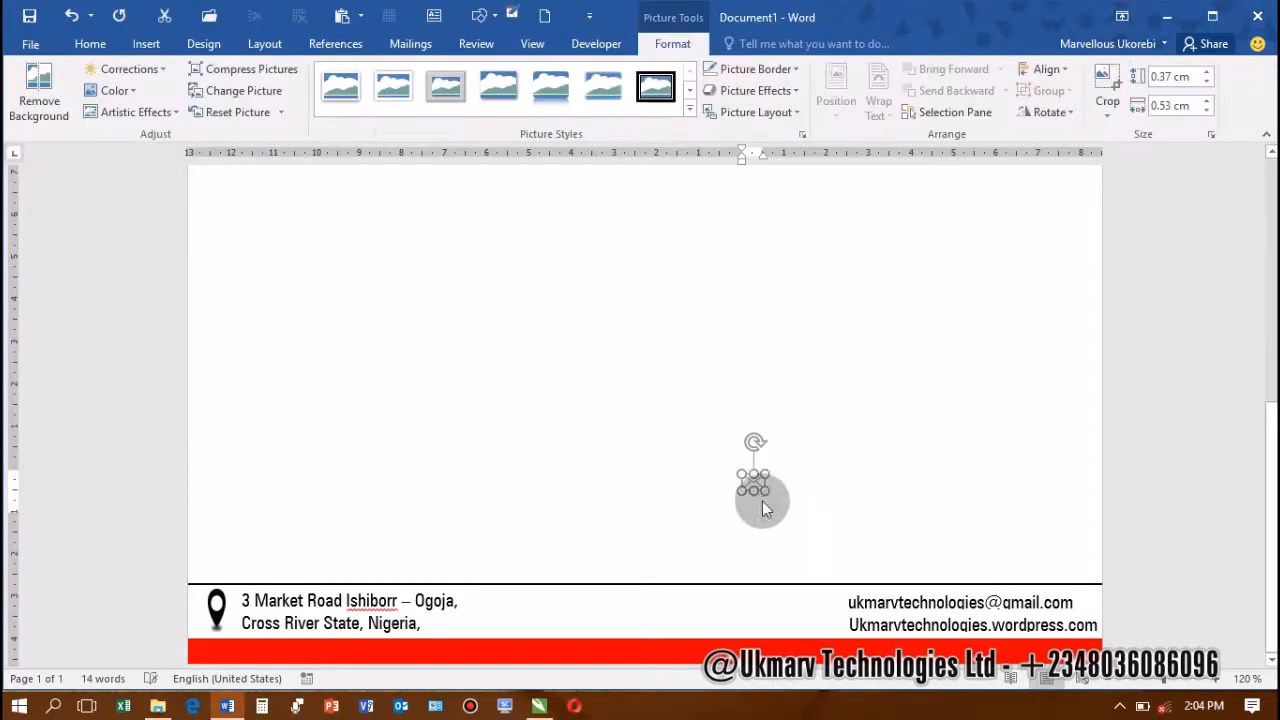
{"action": "left_click", "coordinate": [763, 501]}
{"action": "left_click", "coordinate": [748, 468]}
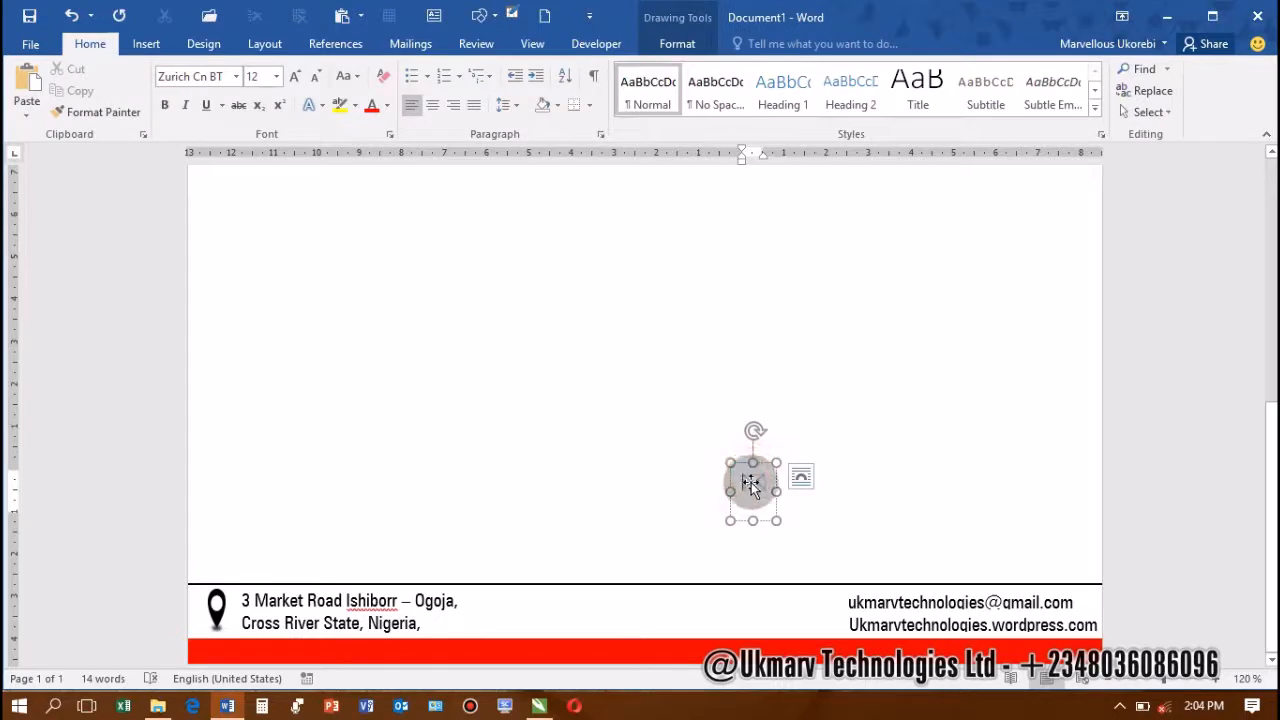
{"action": "mouse_move", "coordinate": [770, 497]}
{"action": "left_mouse_down"}
{"action": "mouse_move", "coordinate": [780, 506]}
{"action": "mouse_move", "coordinate": [760, 515]}
{"action": "mouse_move", "coordinate": [808, 492]}
{"action": "mouse_move", "coordinate": [771, 510]}
{"action": "mouse_move", "coordinate": [797, 506]}
{"action": "mouse_move", "coordinate": [826, 610]}
{"action": "left_mouse_up"}
{"action": "left_click", "coordinate": [771, 491]}
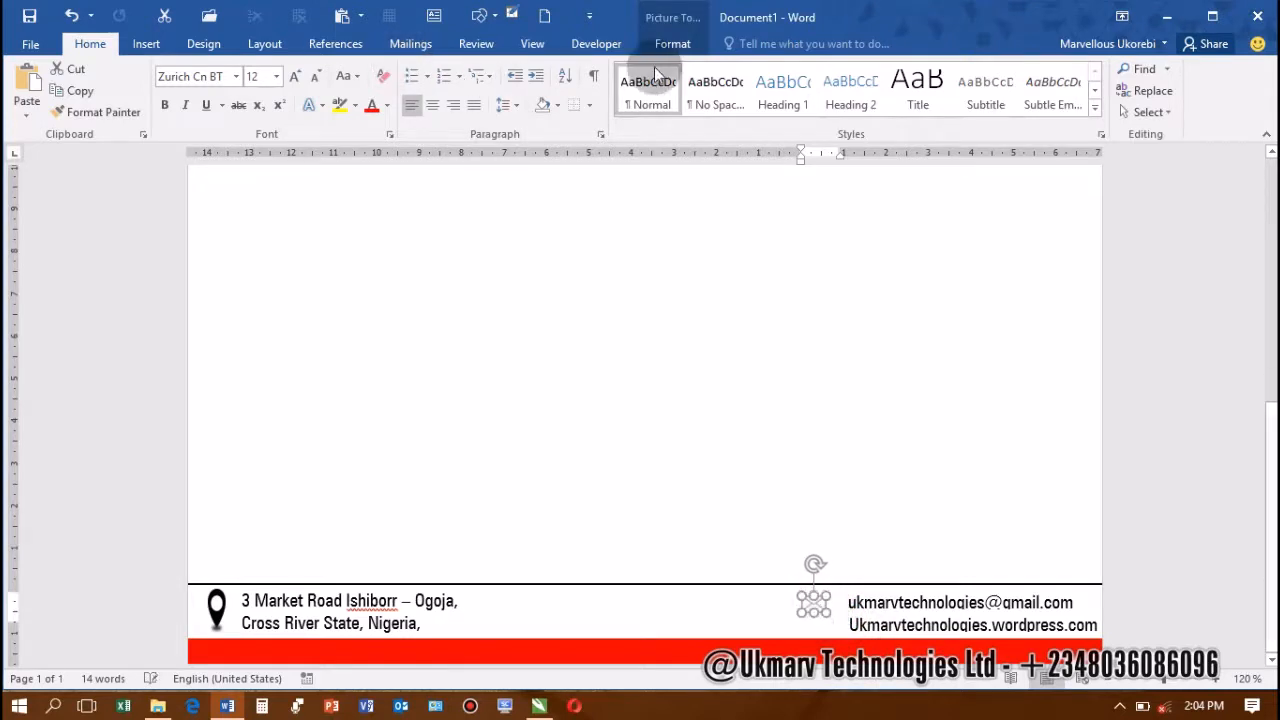
{"action": "left_click", "coordinate": [677, 45]}
{"action": "left_click", "coordinate": [110, 89]}
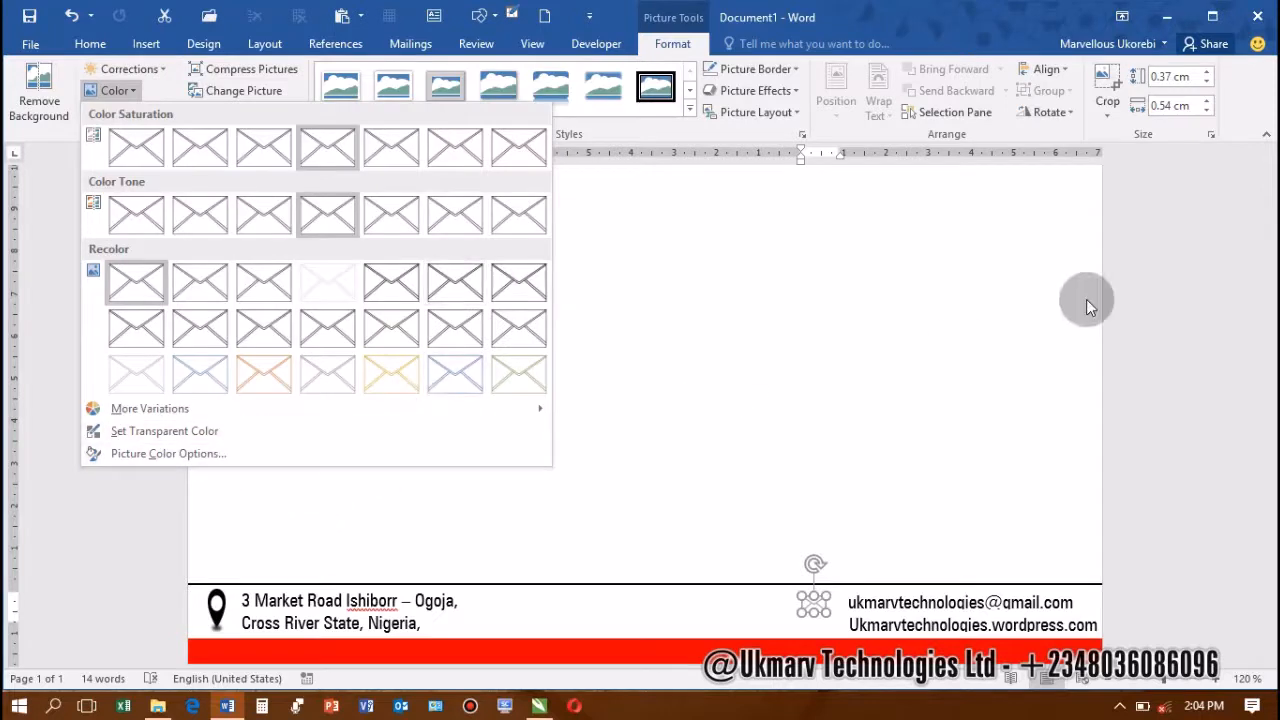
{"action": "left_click", "coordinate": [883, 210]}
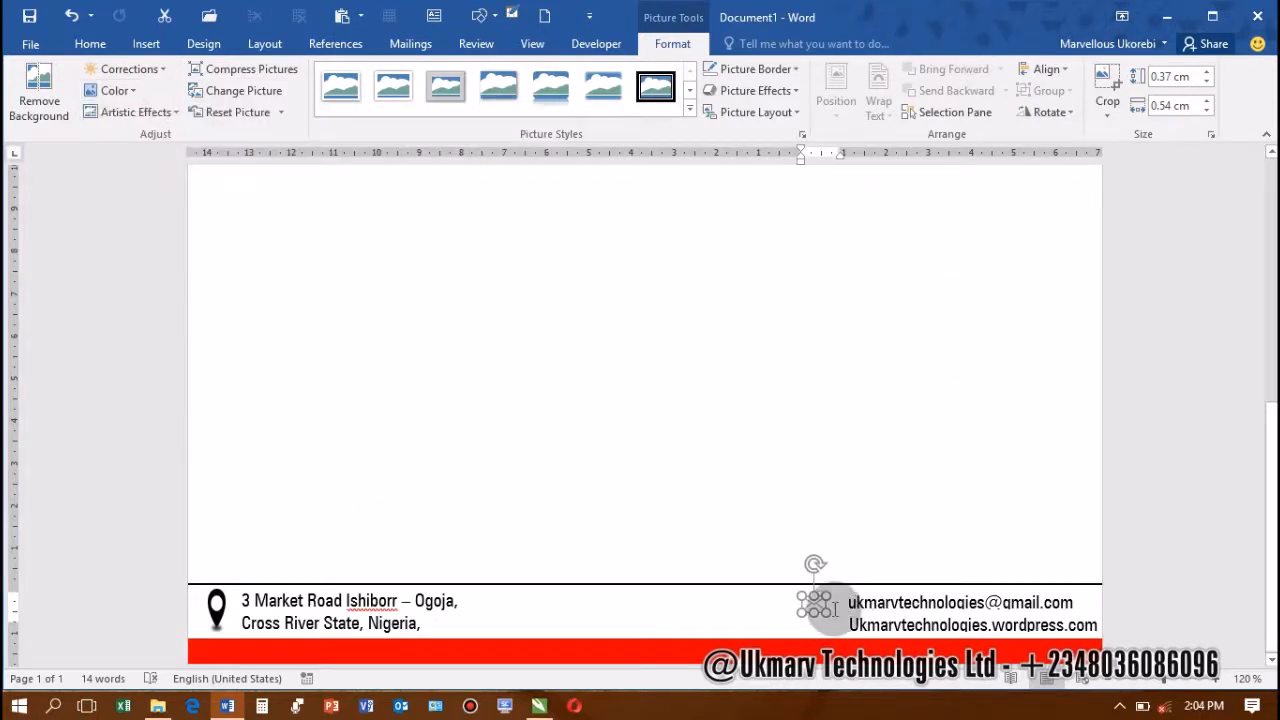
{"action": "scroll", "coordinate": [835, 610], "scroll_direction": "up", "scroll_amount": 9}
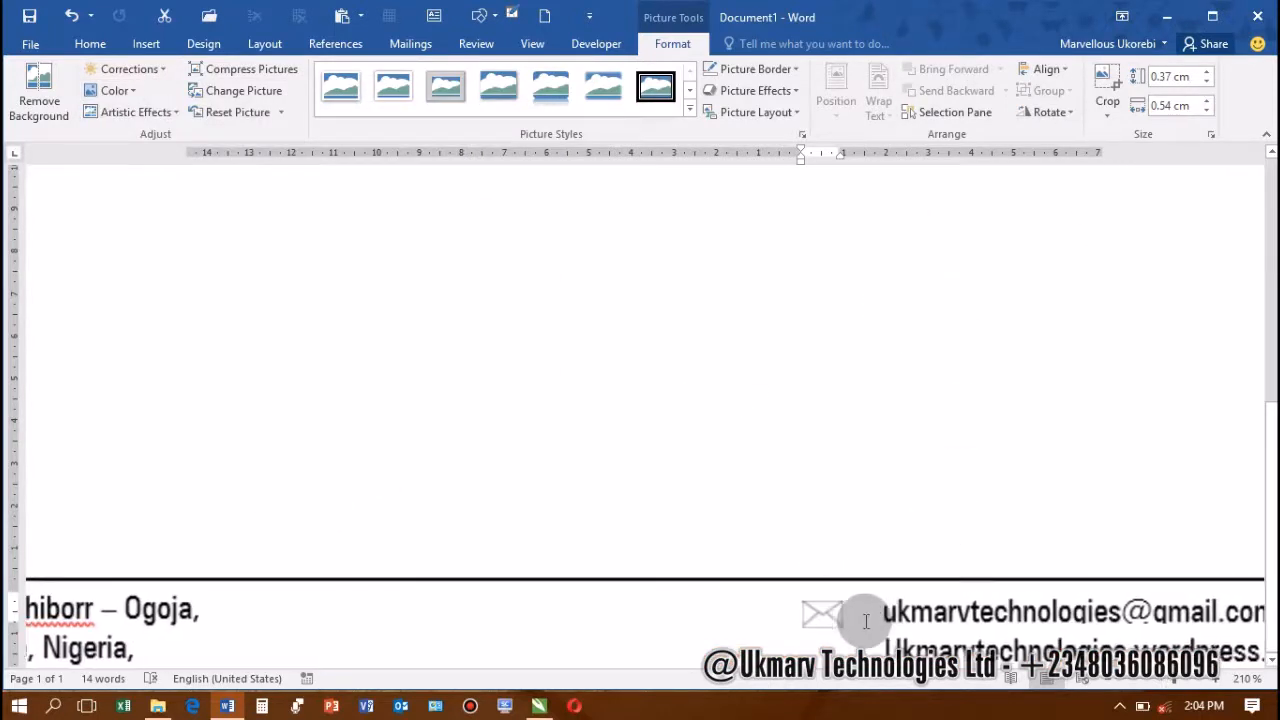
Shrink the envelope frame and place it just left of the e-mail address
{"action": "left_click", "coordinate": [870, 622]}
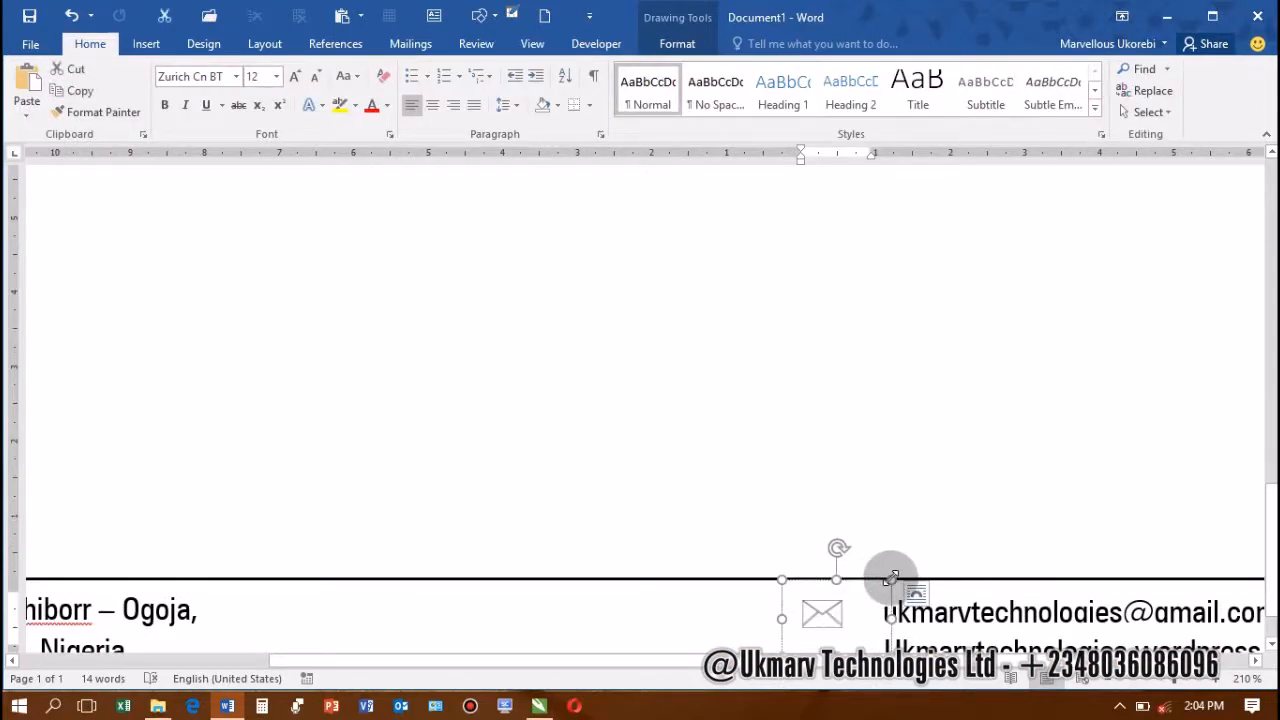
{"action": "mouse_move", "coordinate": [891, 579]}
{"action": "left_mouse_down"}
{"action": "mouse_move", "coordinate": [854, 591]}
{"action": "mouse_move", "coordinate": [862, 607]}
{"action": "mouse_move", "coordinate": [871, 613]}
{"action": "mouse_move", "coordinate": [896, 577]}
{"action": "left_mouse_up"}
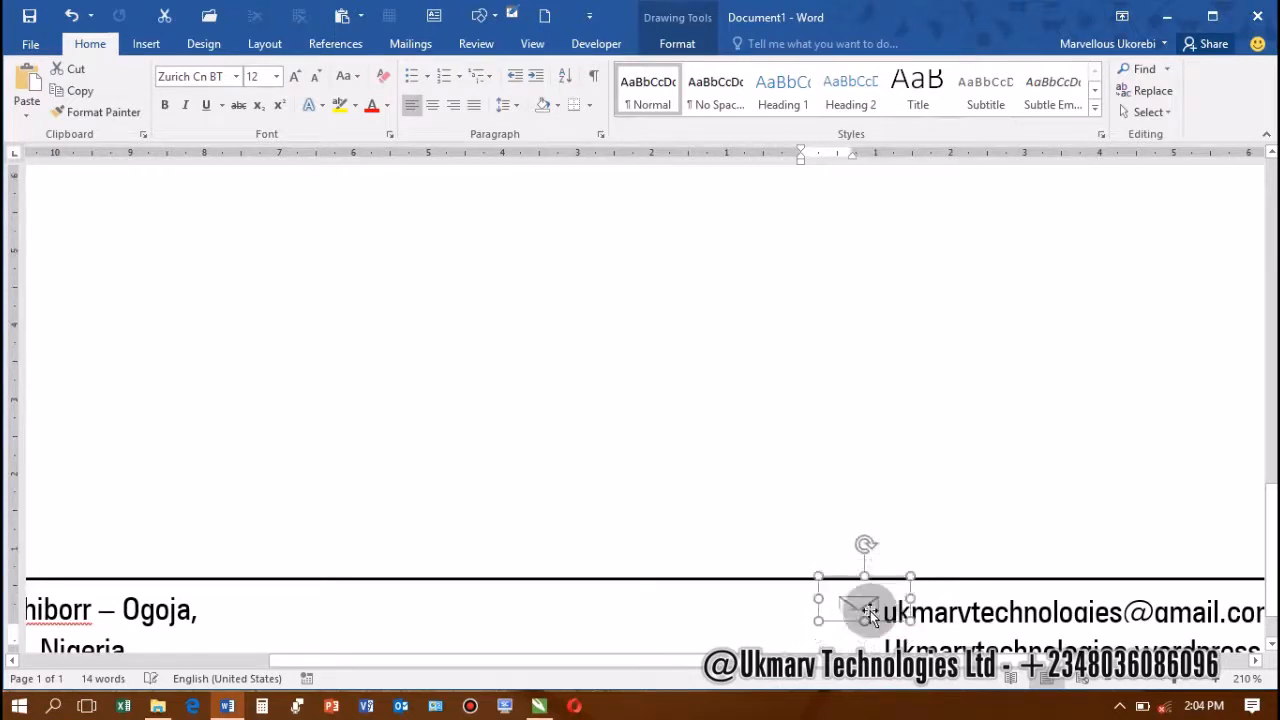
{"action": "mouse_move", "coordinate": [866, 630]}
{"action": "left_mouse_down"}
{"action": "mouse_move", "coordinate": [838, 596]}
{"action": "mouse_move", "coordinate": [849, 612]}
{"action": "left_mouse_up"}
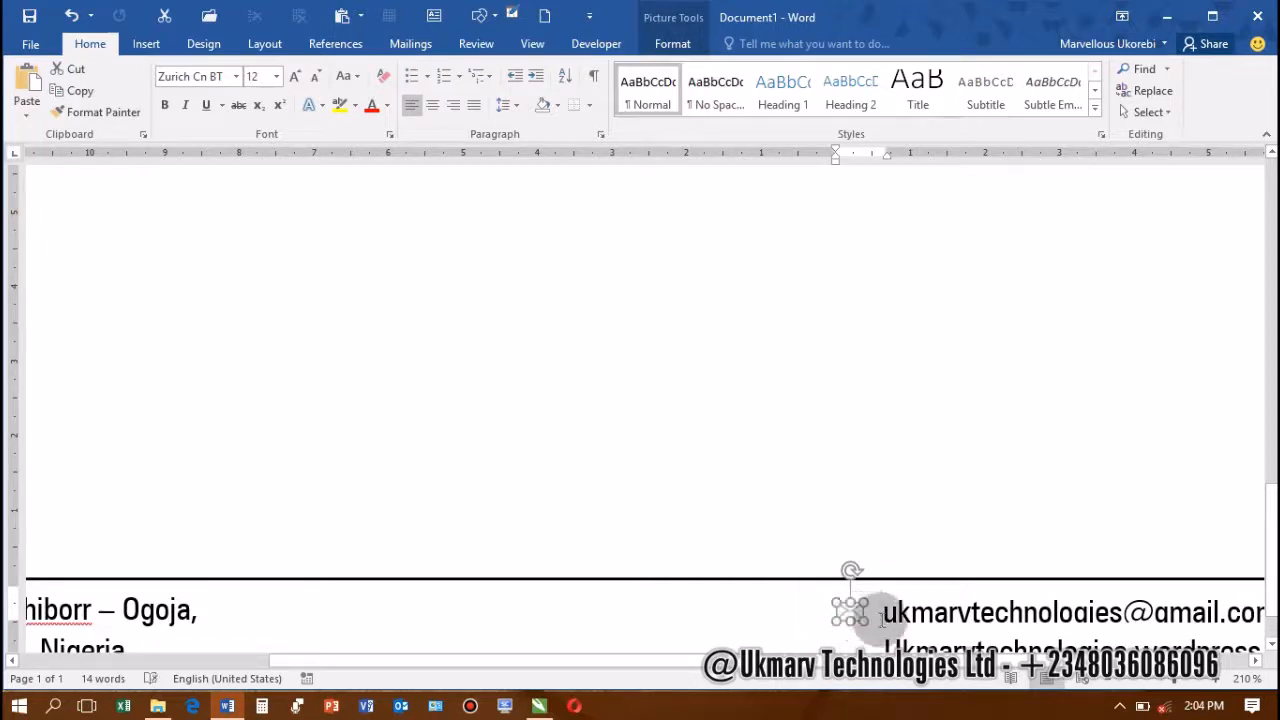
{"action": "left_click", "coordinate": [877, 626]}
{"action": "left_click_drag", "start_coordinate": [895, 630], "coordinate": [907, 632]}
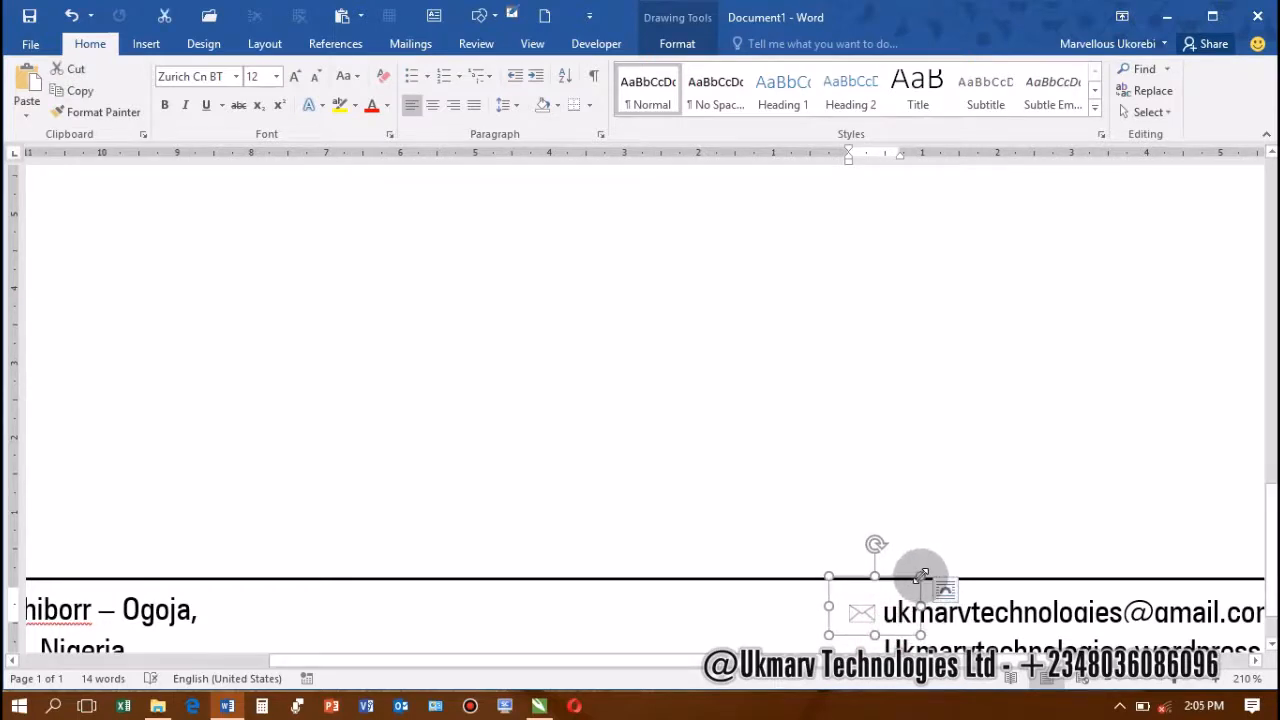
{"action": "mouse_move", "coordinate": [920, 580]}
{"action": "left_mouse_down"}
{"action": "mouse_move", "coordinate": [868, 585]}
{"action": "mouse_move", "coordinate": [869, 600]}
{"action": "mouse_move", "coordinate": [849, 606]}
{"action": "mouse_move", "coordinate": [902, 529]}
{"action": "mouse_move", "coordinate": [911, 474]}
{"action": "mouse_move", "coordinate": [891, 334]}
{"action": "mouse_move", "coordinate": [902, 326]}
{"action": "mouse_move", "coordinate": [805, 345]}
{"action": "left_mouse_up"}
Undo the last frame change and insert the Globe icon into the empty frame
{"action": "key", "text": "ctrl+z"}
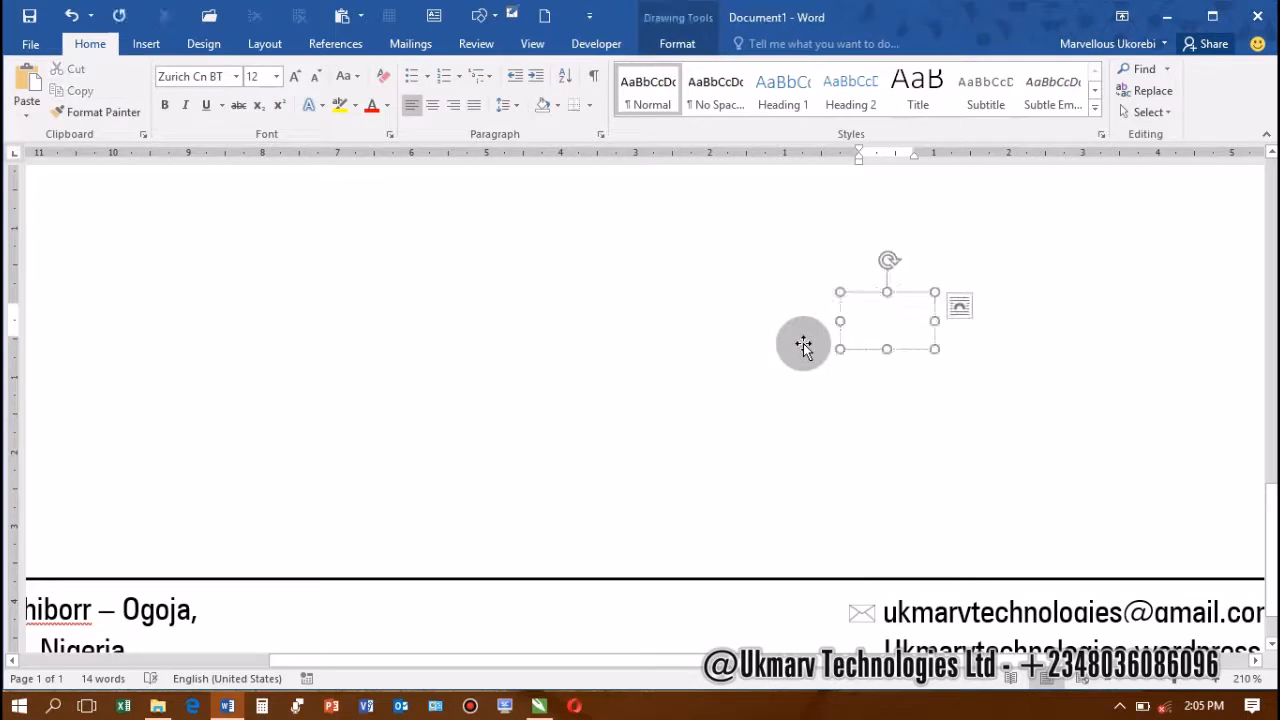
{"action": "key", "text": "alt+n"}
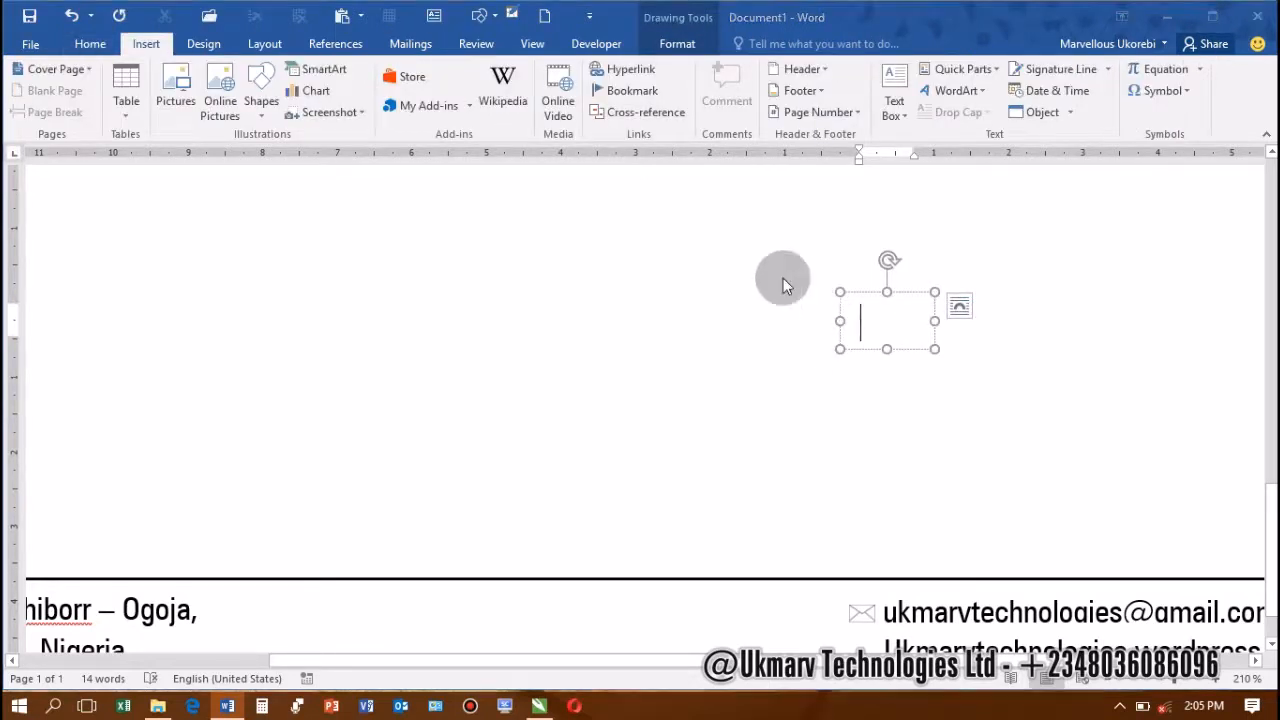
{"action": "key", "text": "p"}
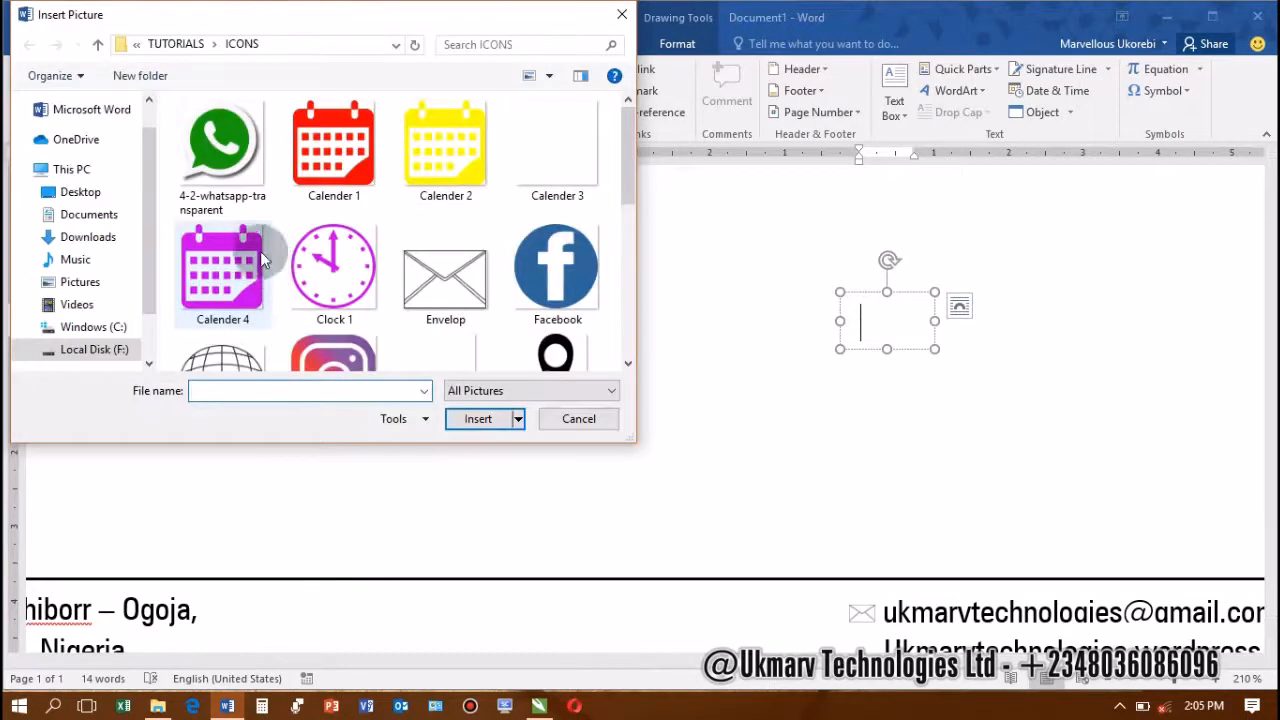
{"action": "scroll", "coordinate": [296, 292], "scroll_direction": "down", "scroll_amount": 2}
{"action": "double_click", "coordinate": [223, 205]}
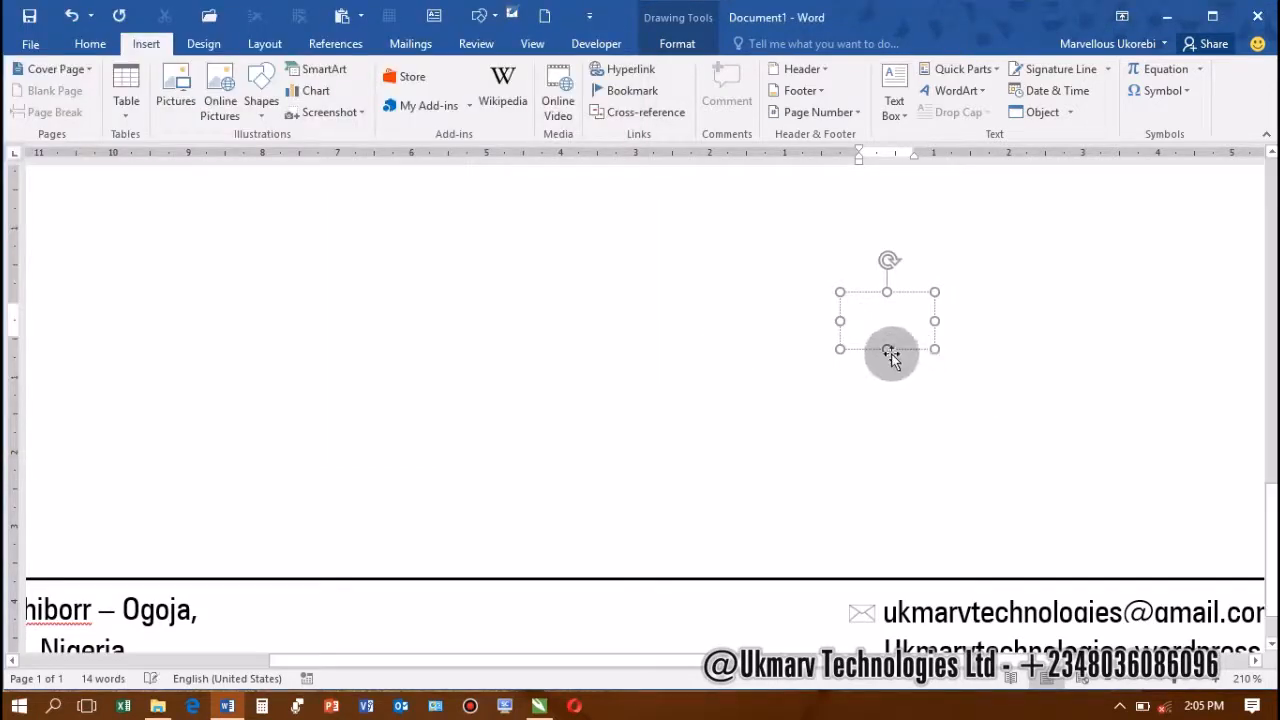
Resize the globe's frame to fit the icon and change its outline setting
{"action": "left_click", "coordinate": [914, 340]}
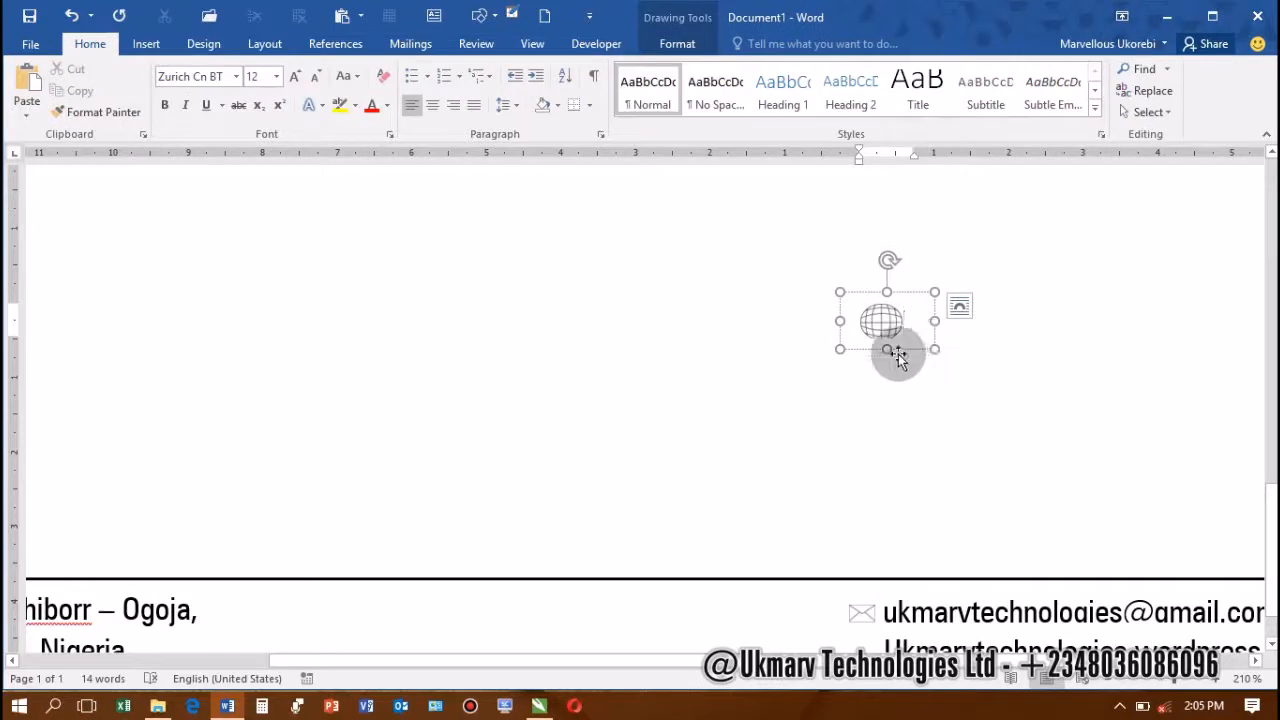
{"action": "left_click_drag", "start_coordinate": [889, 350], "coordinate": [887, 361]}
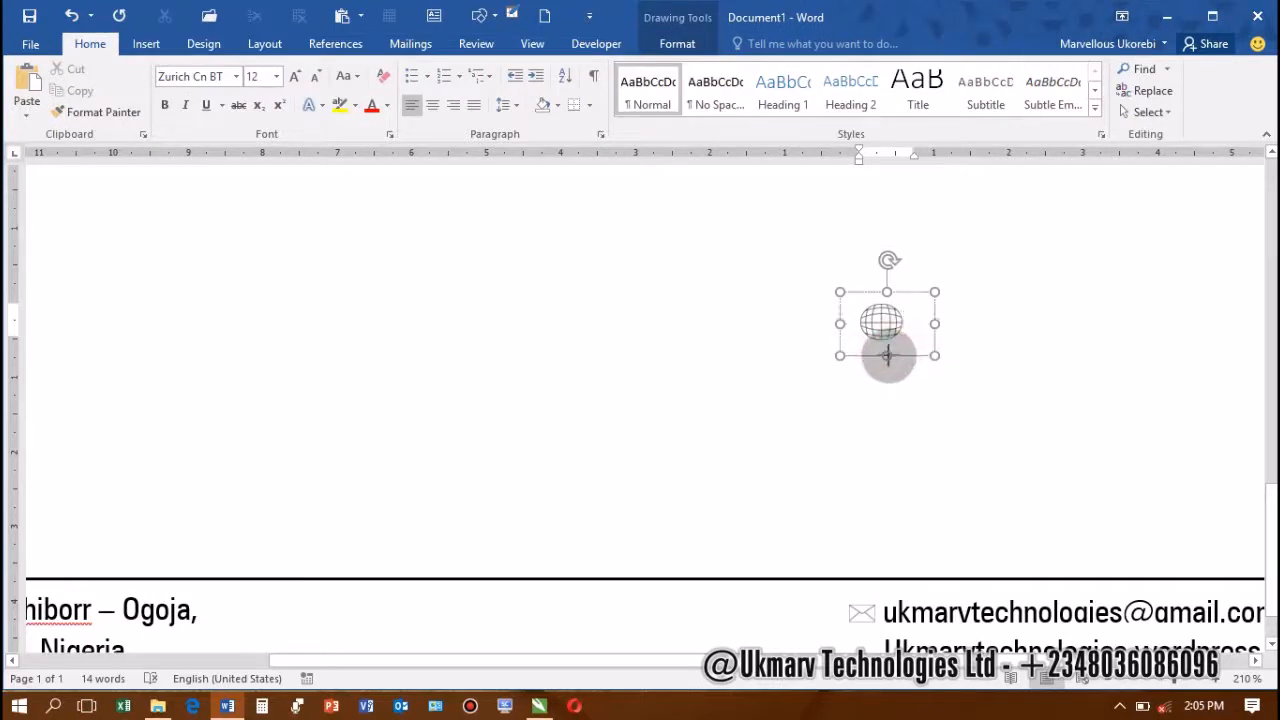
{"action": "left_click_drag", "start_coordinate": [932, 323], "coordinate": [926, 324]}
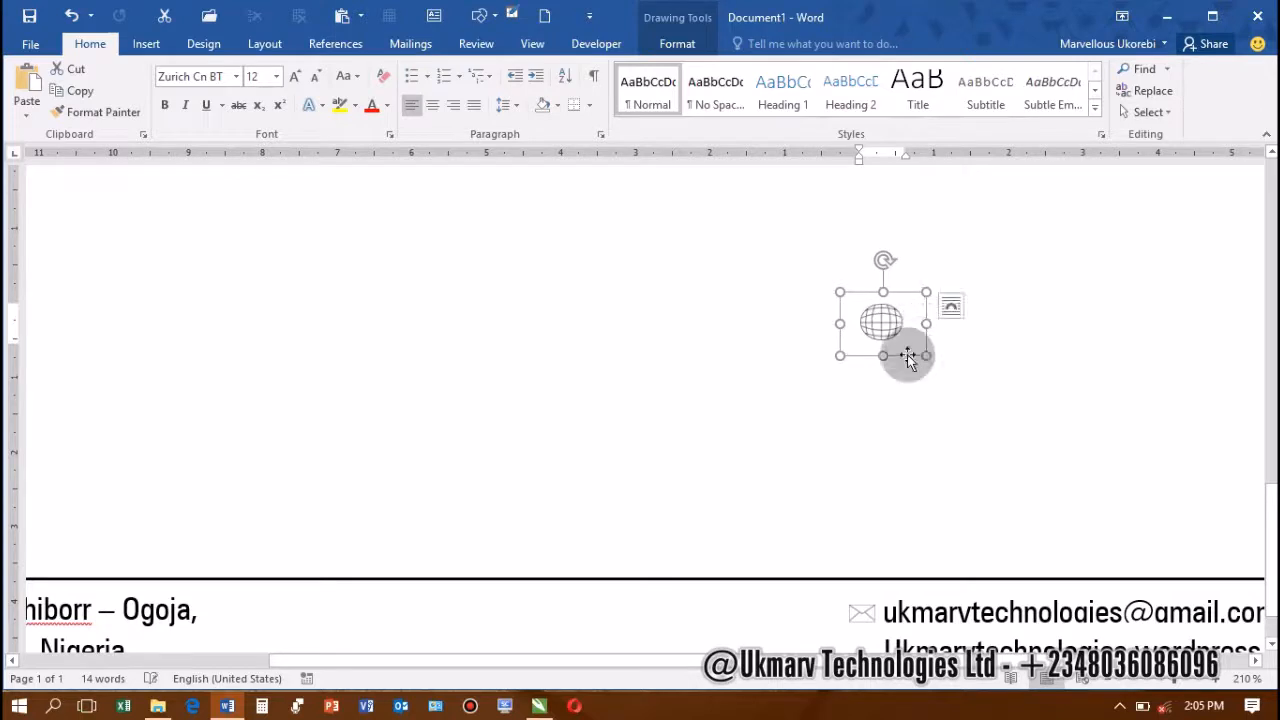
{"action": "left_click", "coordinate": [687, 45]}
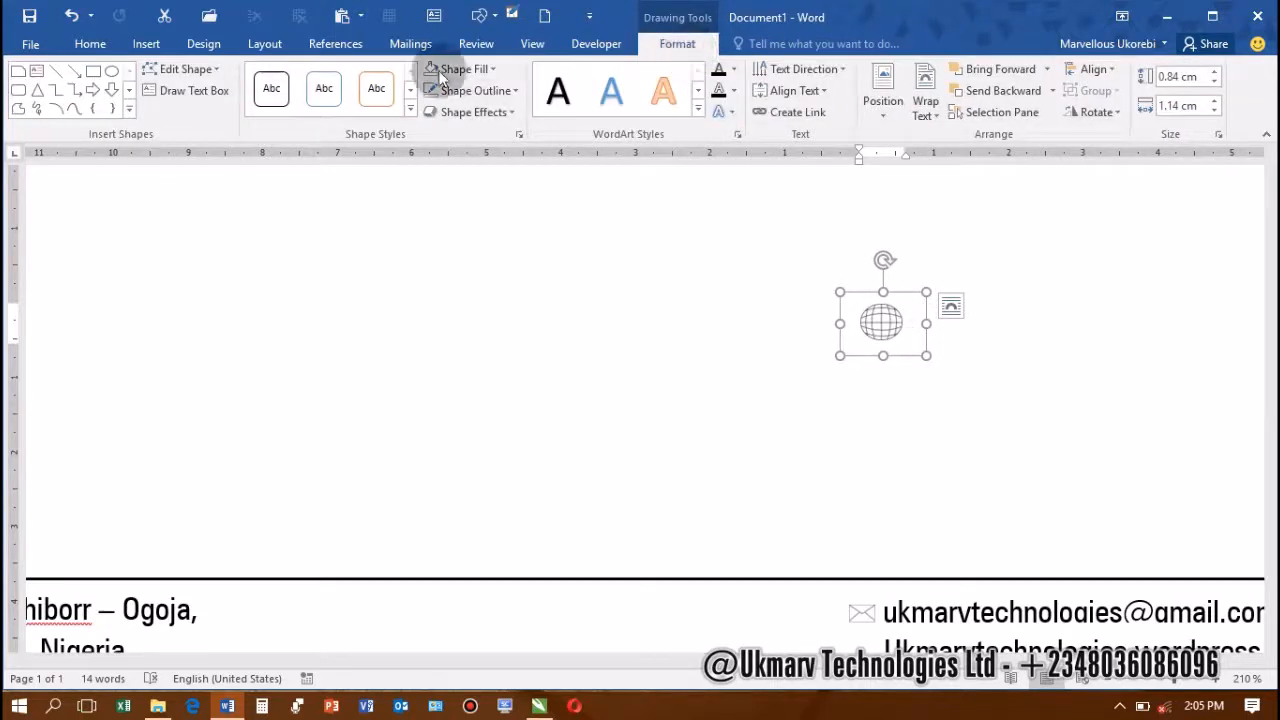
{"action": "left_click", "coordinate": [430, 90]}
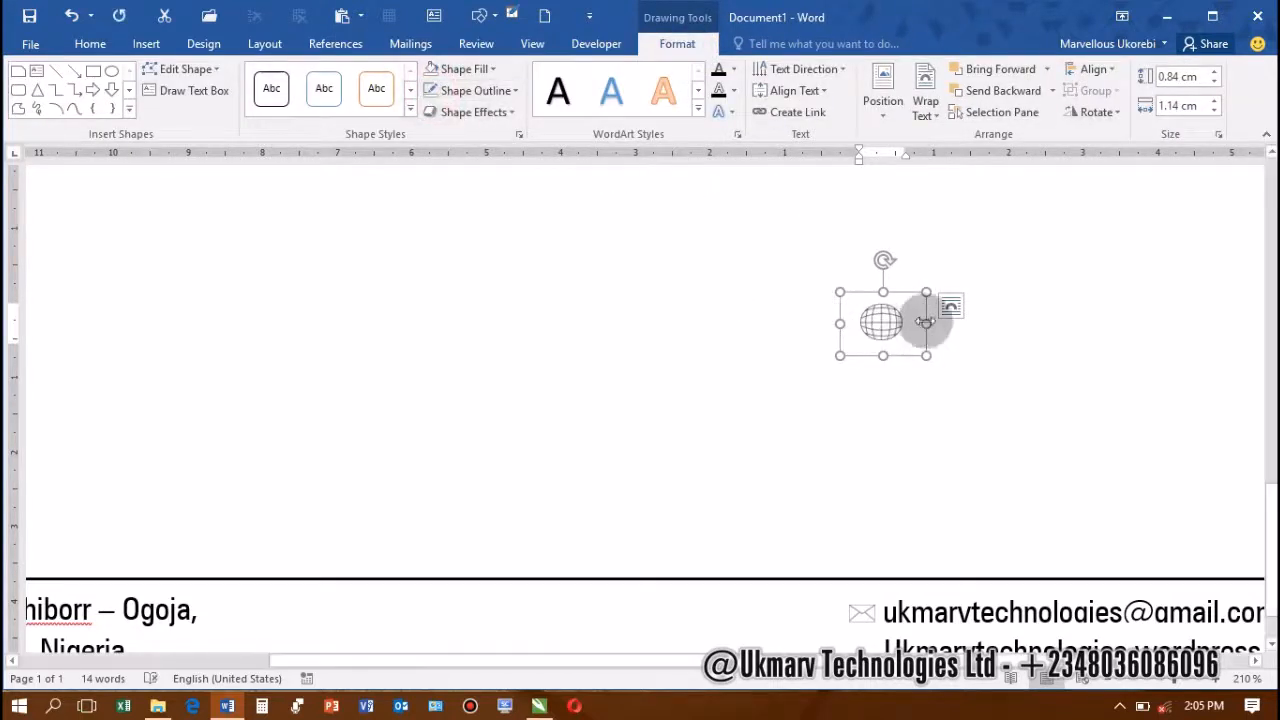
{"action": "left_click_drag", "start_coordinate": [927, 324], "coordinate": [920, 334]}
Move the globe icon into the footer, aligned with the website line
{"action": "scroll", "coordinate": [897, 283], "scroll_direction": "down", "scroll_amount": 1}
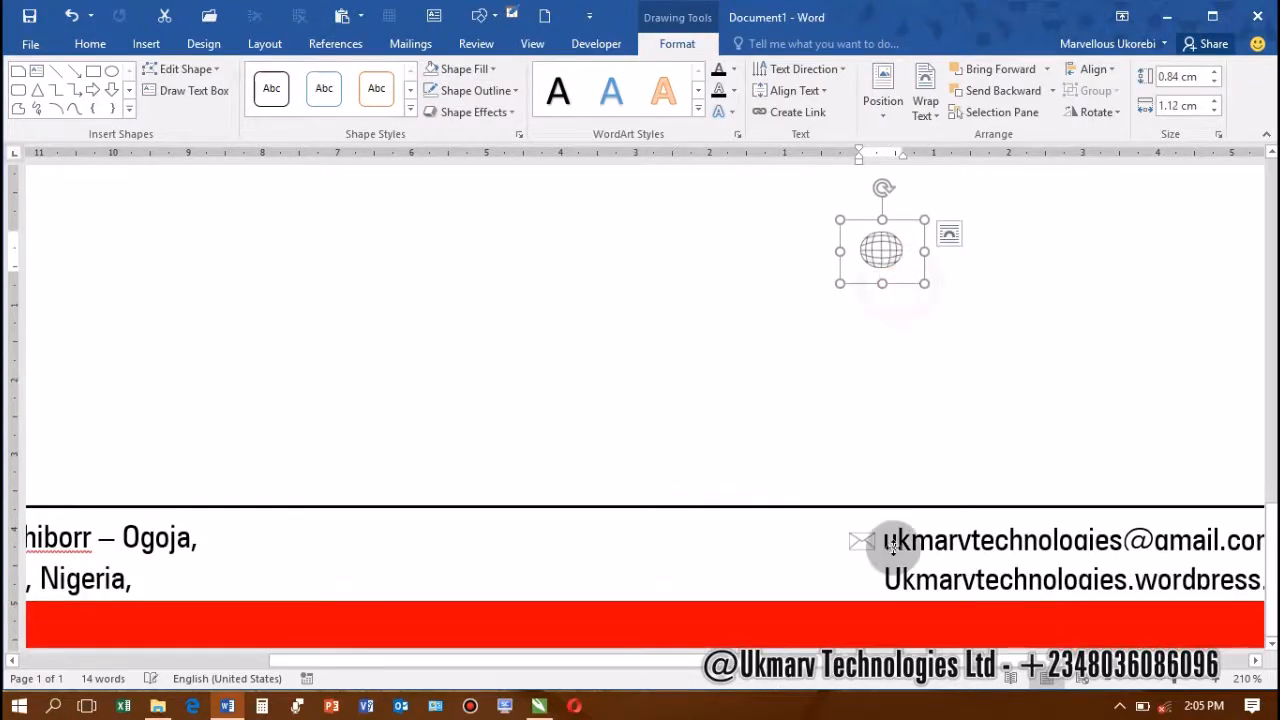
{"action": "left_click_drag", "start_coordinate": [893, 545], "coordinate": [879, 607]}
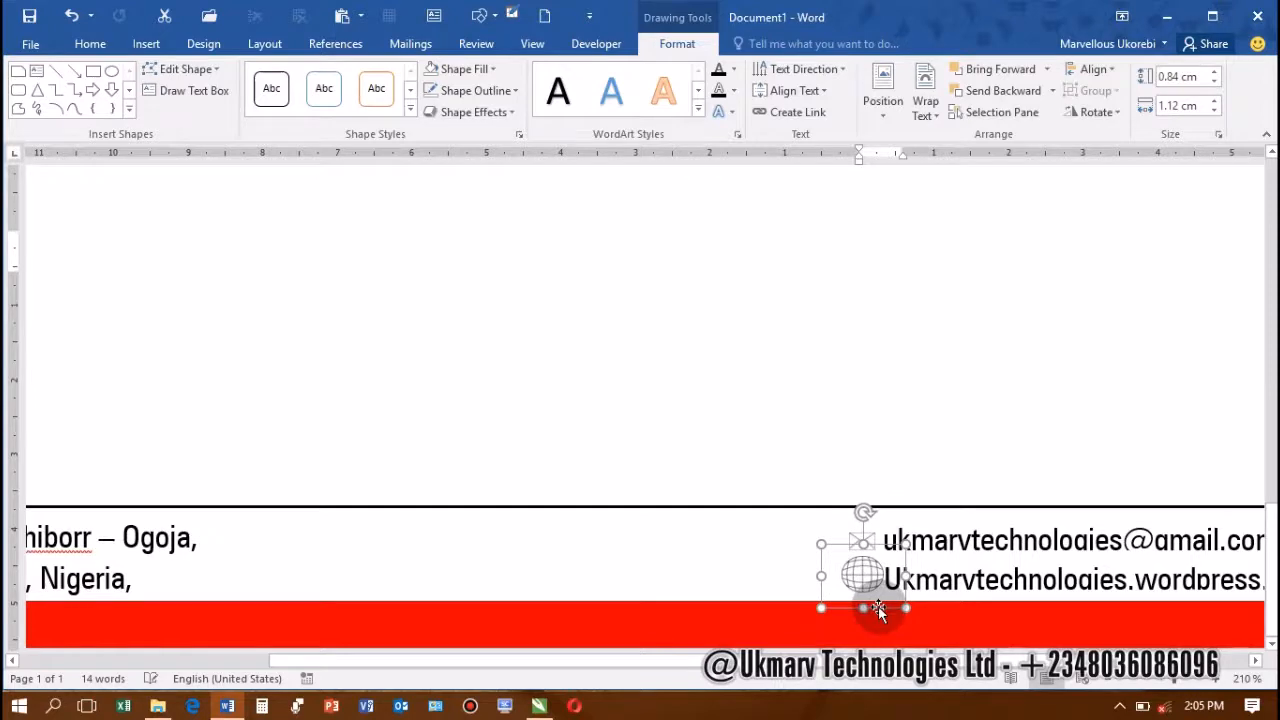
{"action": "left_click", "coordinate": [886, 556]}
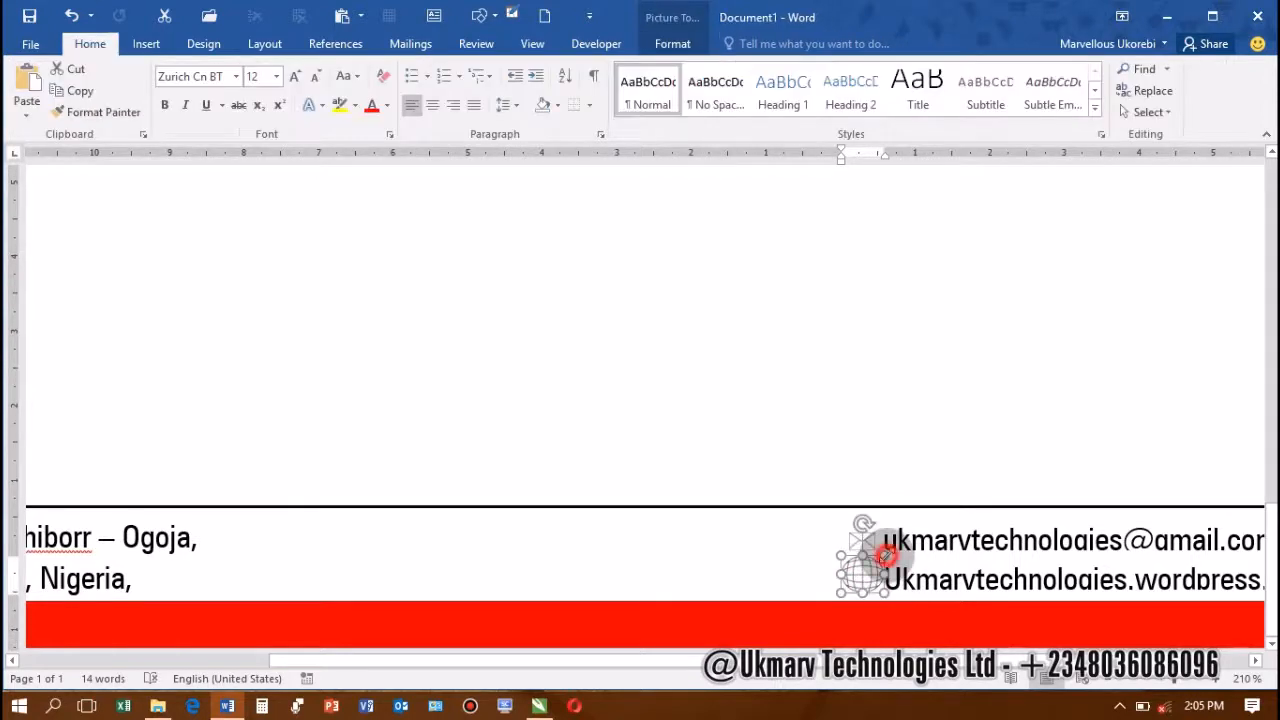
{"action": "left_click_drag", "start_coordinate": [886, 560], "coordinate": [892, 604]}
{"action": "left_click", "coordinate": [892, 605]}
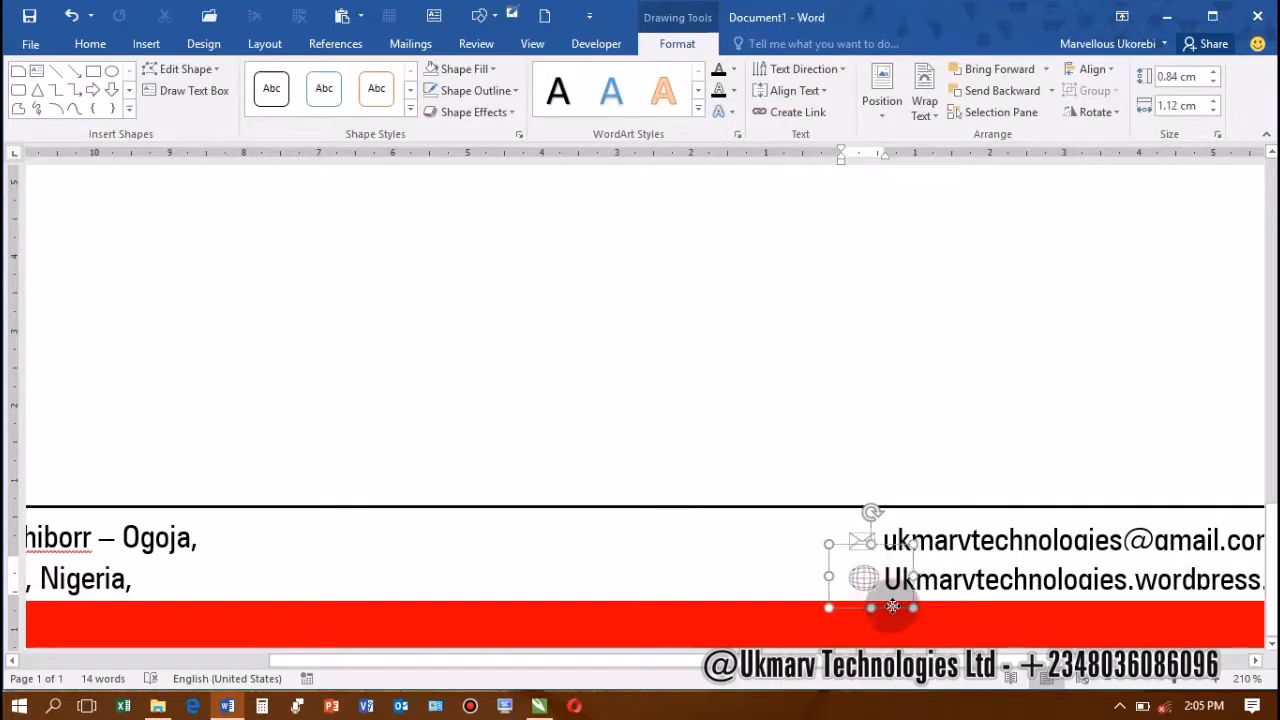
{"action": "scroll", "coordinate": [697, 507], "scroll_direction": "down", "scroll_amount": 13, "text": "ctrl"}
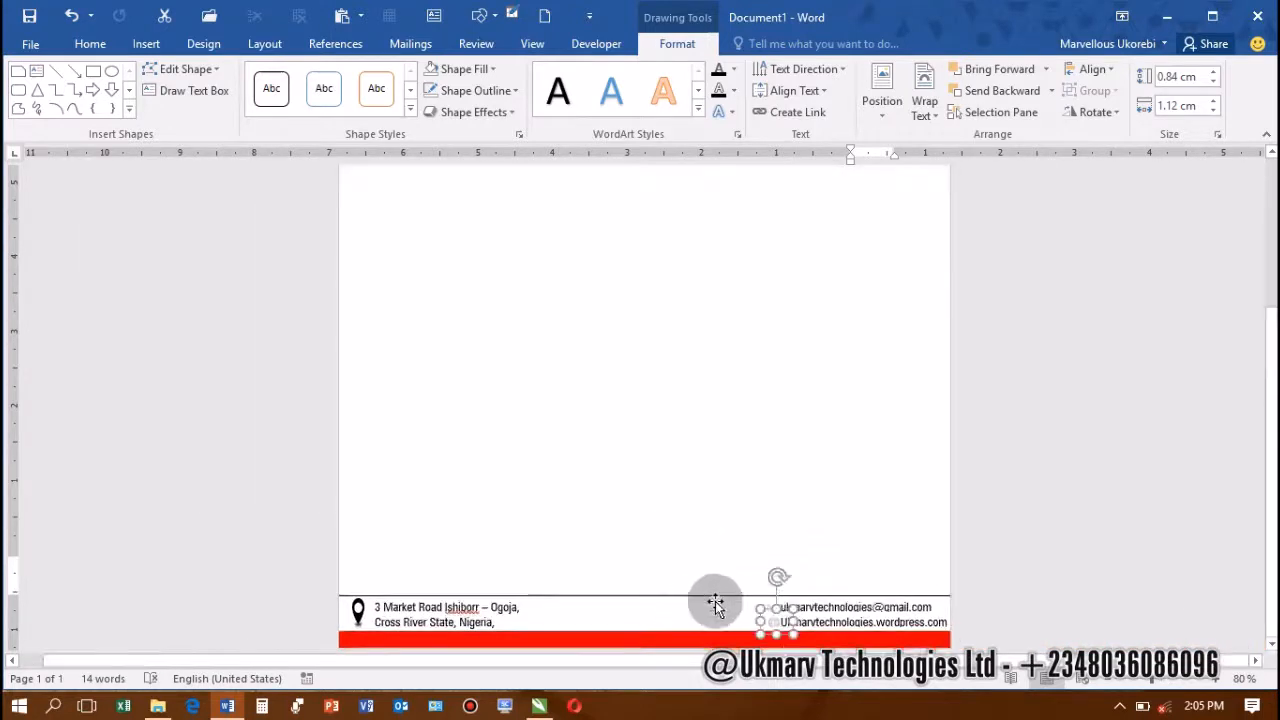
Nudge the footer block up slightly and Ctrl+drag a copy of the location icon above the footer
{"action": "left_click", "coordinate": [728, 625]}
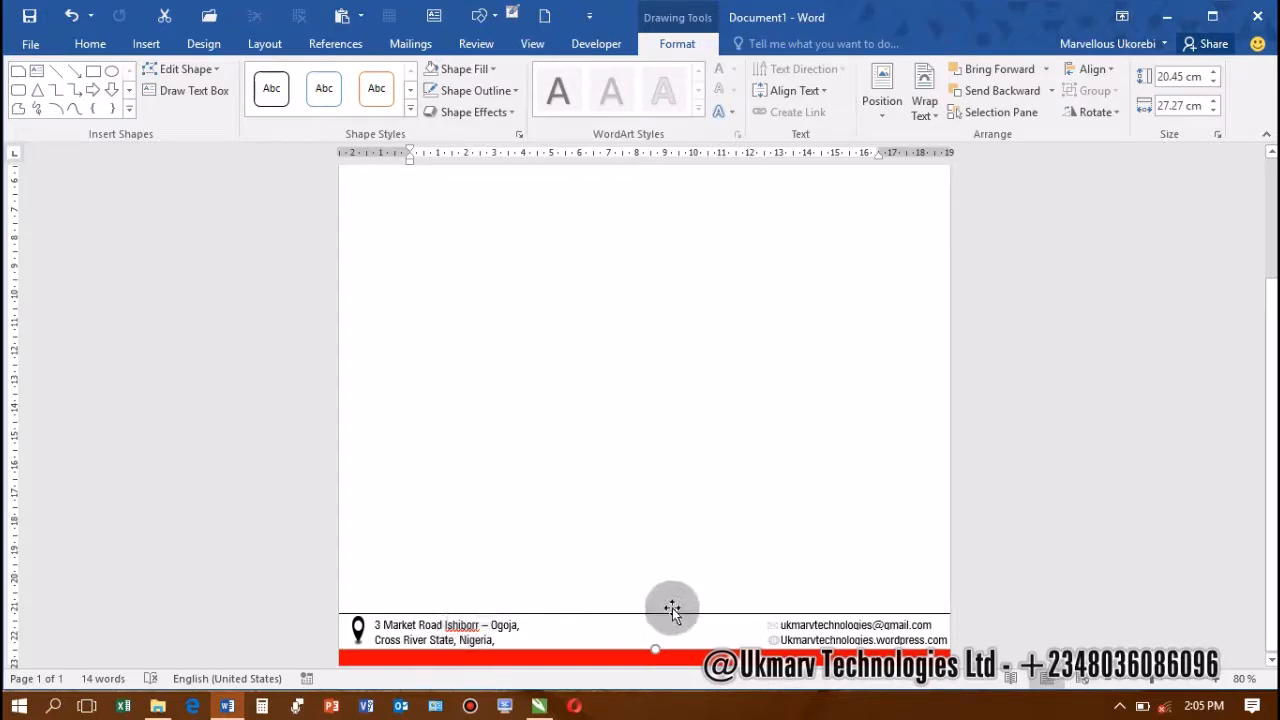
{"action": "left_click_drag", "start_coordinate": [672, 609], "coordinate": [675, 607]}
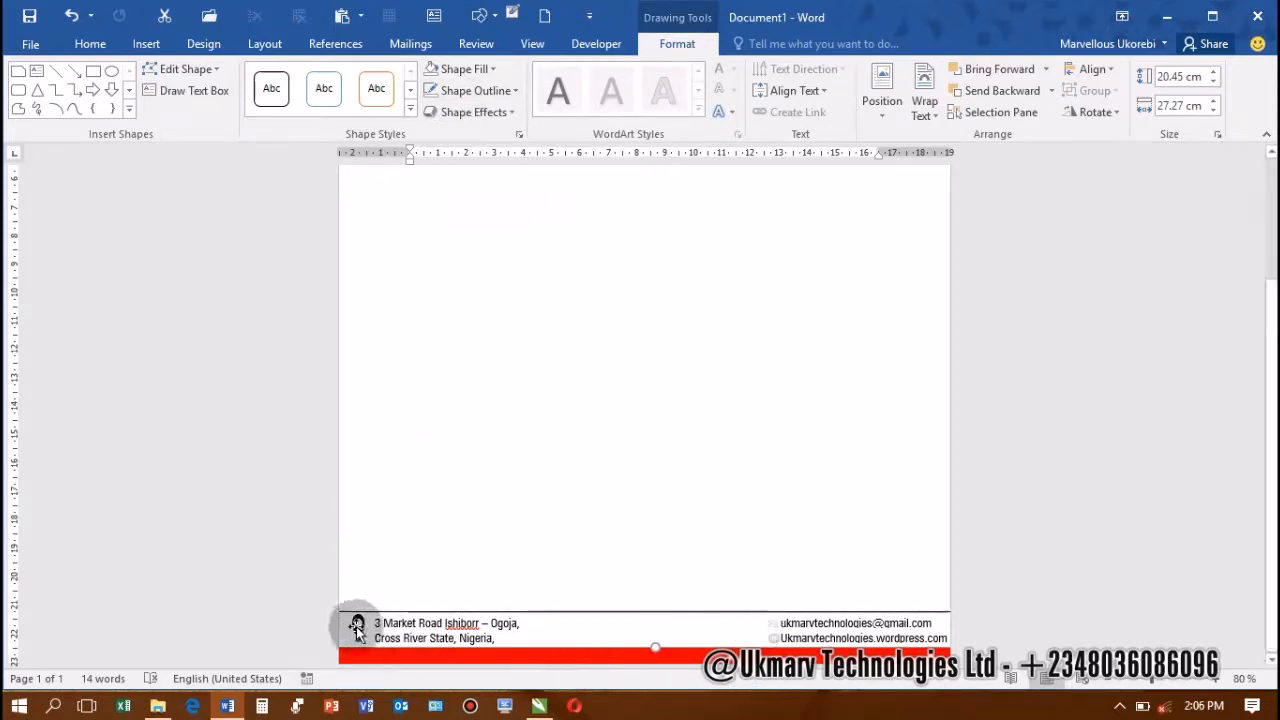
{"action": "mouse_move", "coordinate": [362, 630]}
{"action": "left_mouse_down"}
{"action": "mouse_move", "coordinate": [510, 553]}
{"action": "mouse_move", "coordinate": [373, 574]}
{"action": "left_mouse_up"}
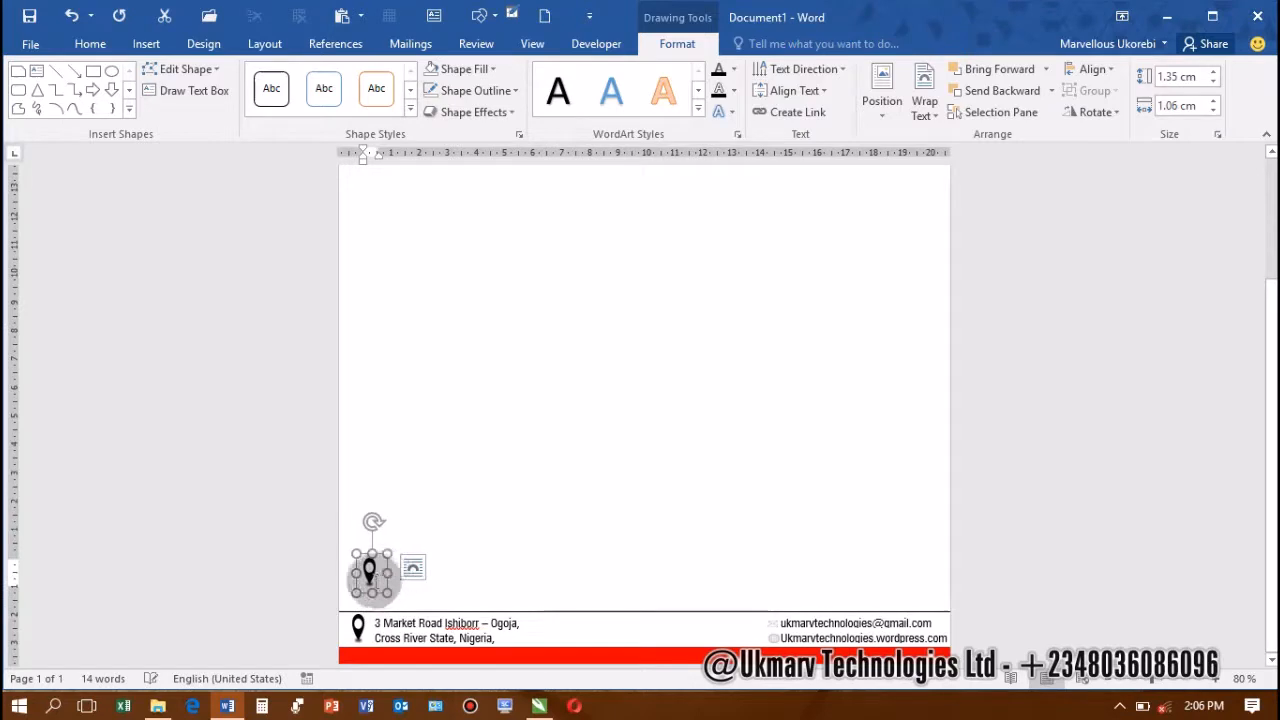
Insert the Phone 1 and Whatsapp icons together into the copied location box
{"action": "left_click", "coordinate": [369, 571]}
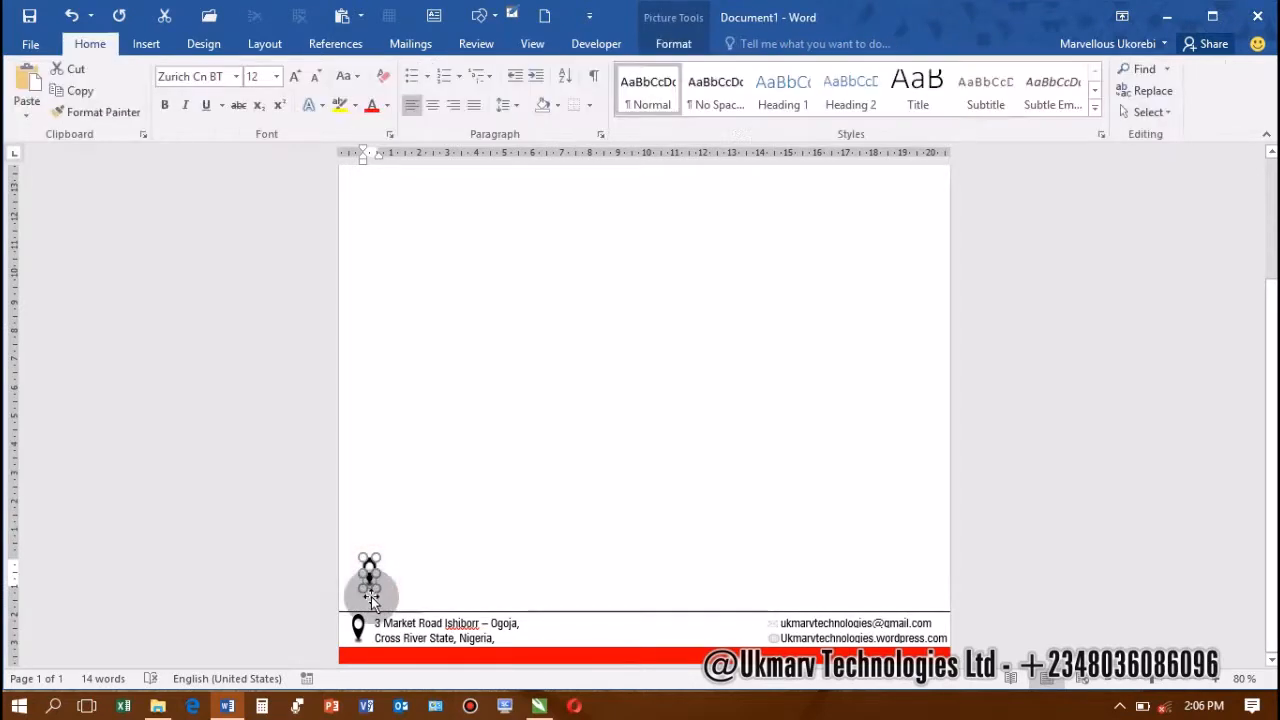
{"action": "left_click", "coordinate": [380, 586]}
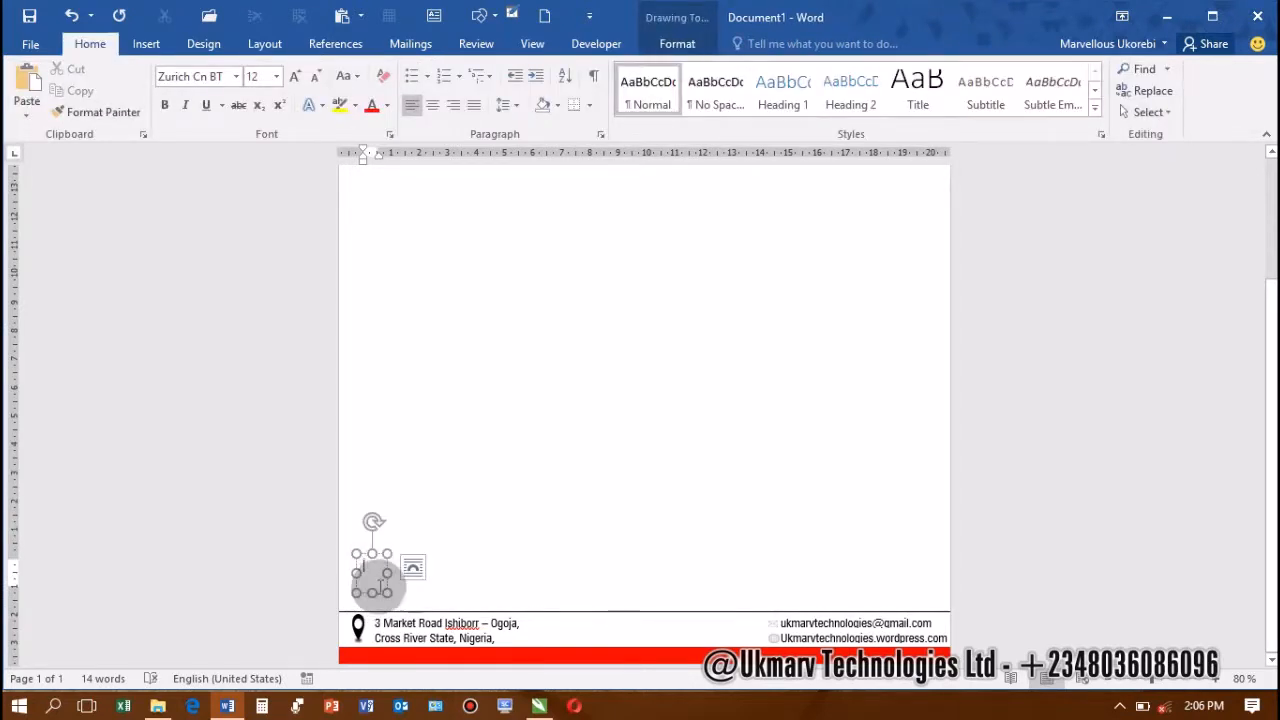
{"action": "key", "text": "alt"}
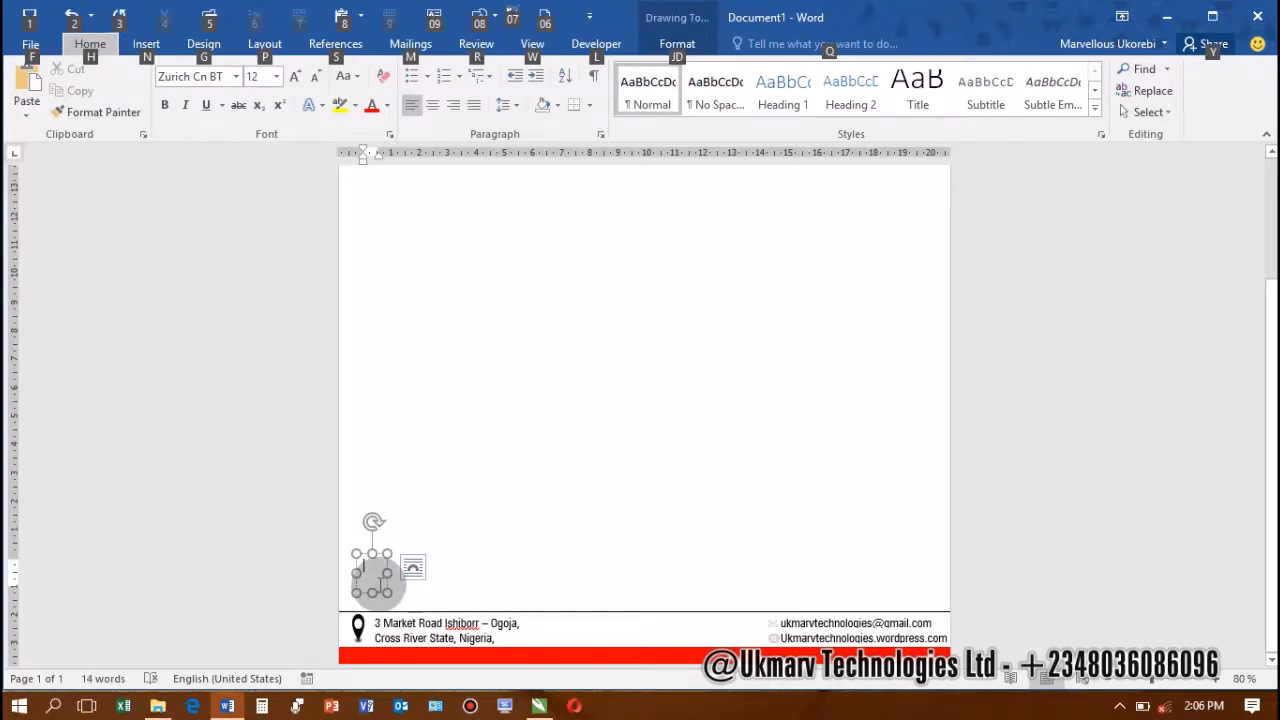
{"action": "key", "text": "n"}
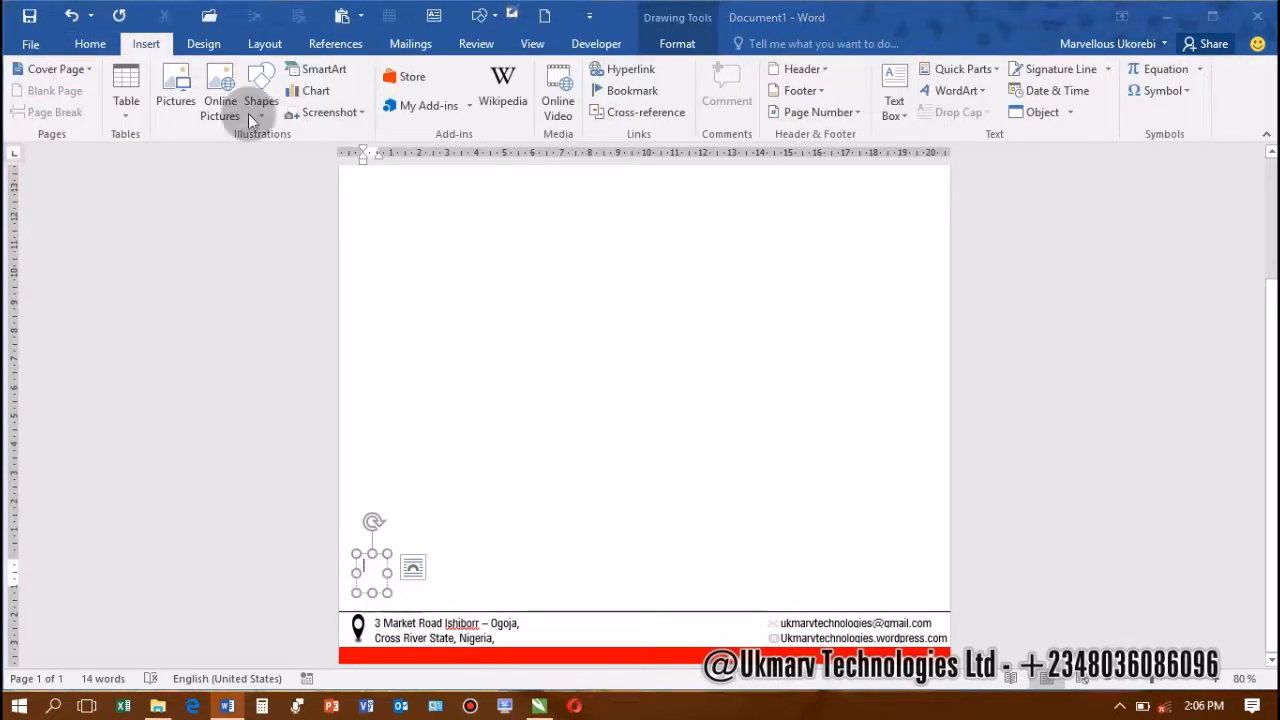
{"action": "key", "text": "p"}
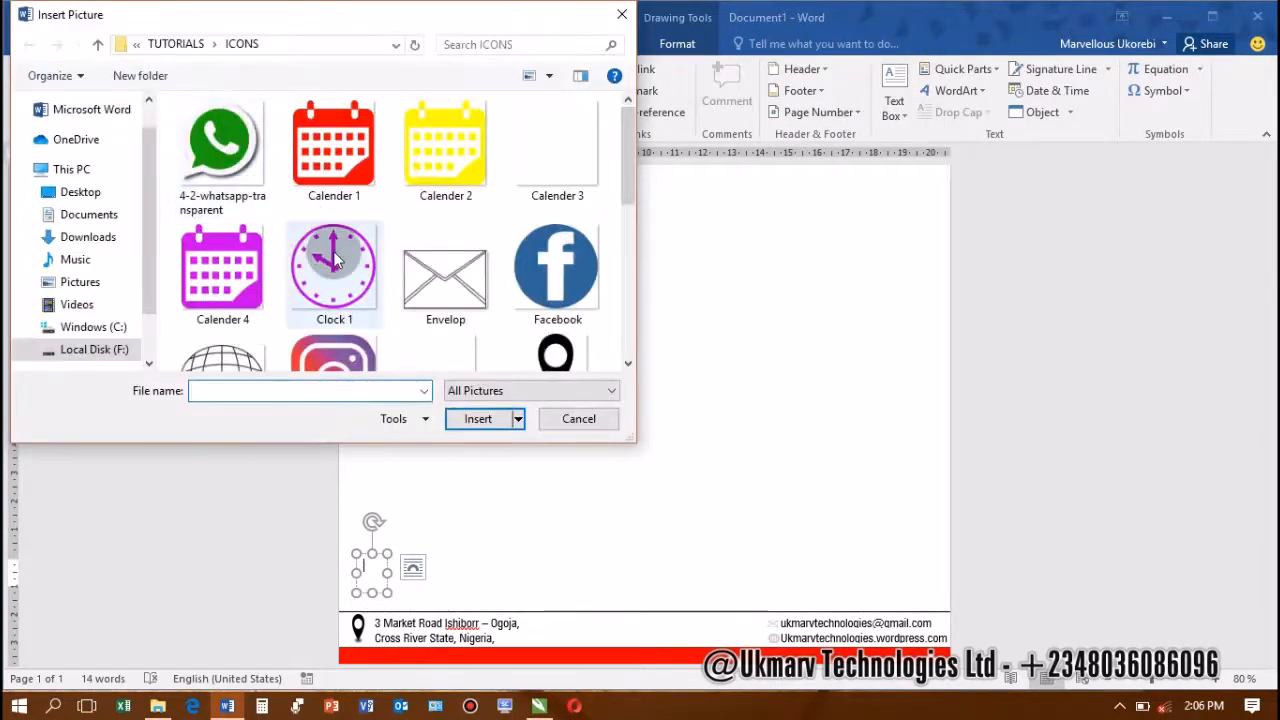
{"action": "scroll", "coordinate": [340, 270], "scroll_direction": "down", "scroll_amount": 3}
{"action": "scroll", "coordinate": [370, 285], "scroll_direction": "down", "scroll_amount": 2}
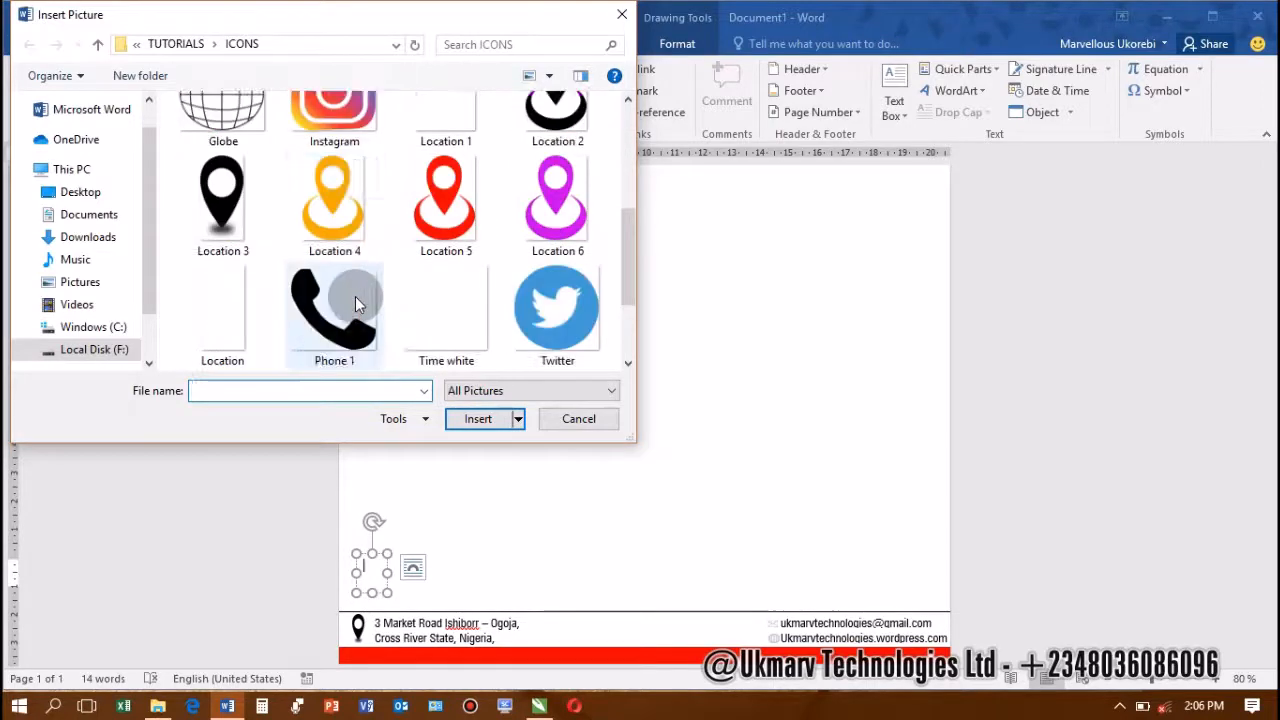
{"action": "scroll", "coordinate": [355, 296], "scroll_direction": "down", "scroll_amount": 2}
{"action": "left_click", "coordinate": [333, 200]}
{"action": "scroll", "coordinate": [238, 158], "scroll_direction": "up", "scroll_amount": 8}
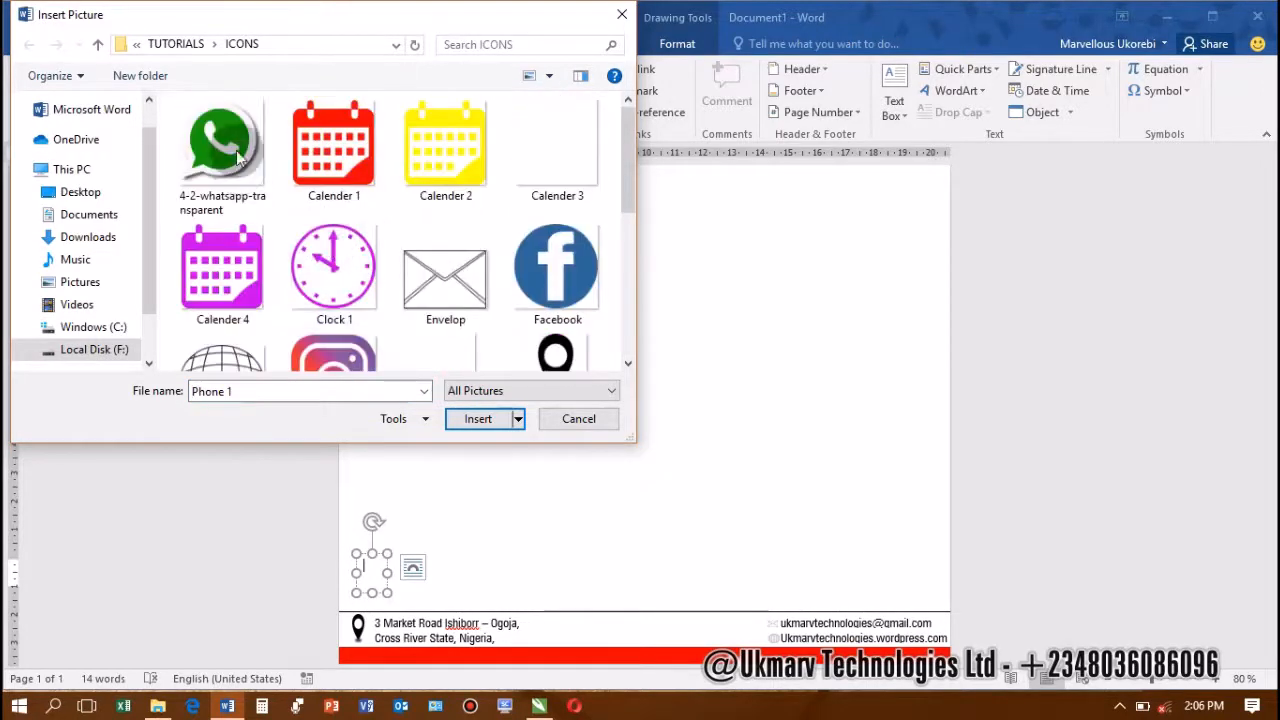
{"action": "scroll", "coordinate": [260, 210], "scroll_direction": "down", "scroll_amount": 6}
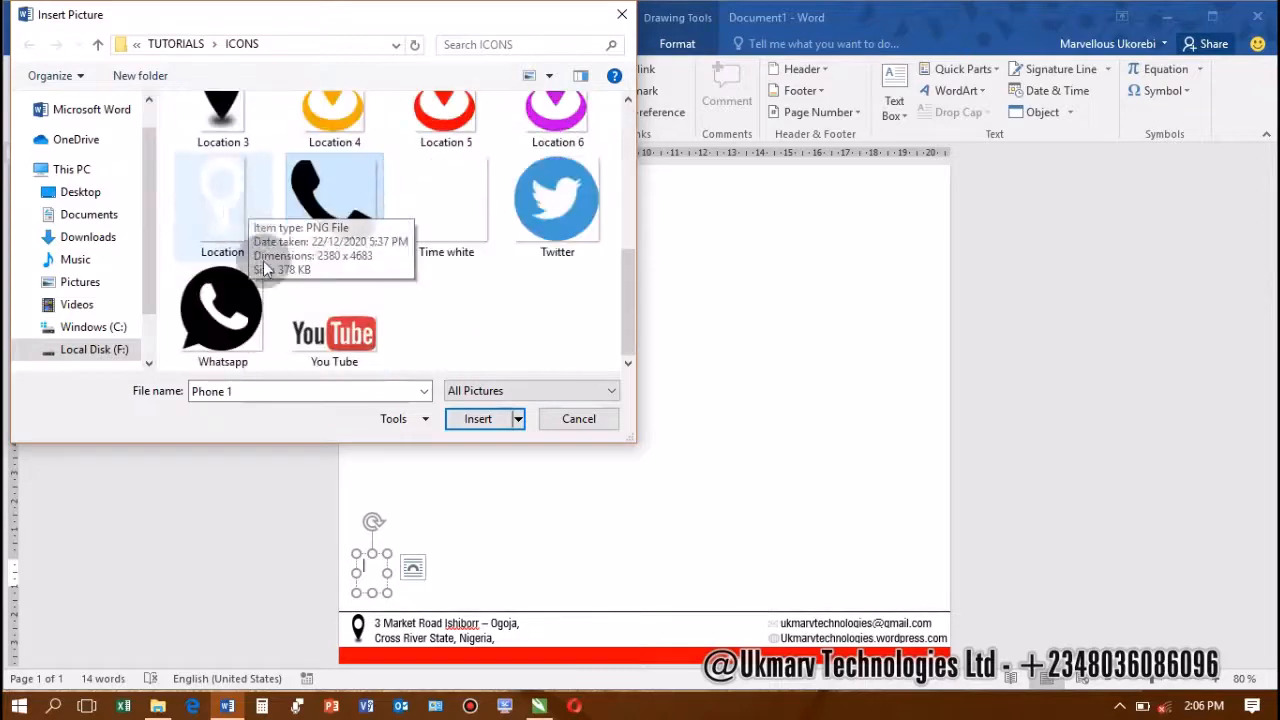
{"action": "left_click", "coordinate": [246, 314], "text": "ctrl"}
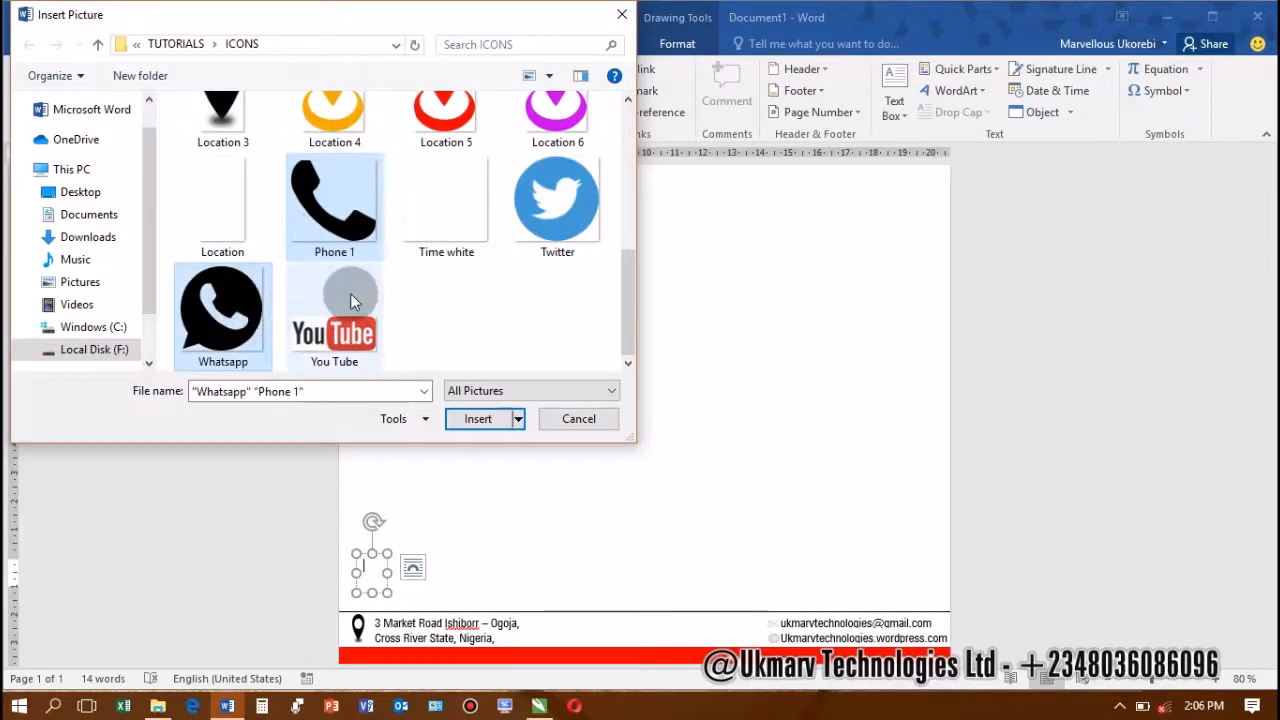
{"action": "left_click", "coordinate": [471, 418]}
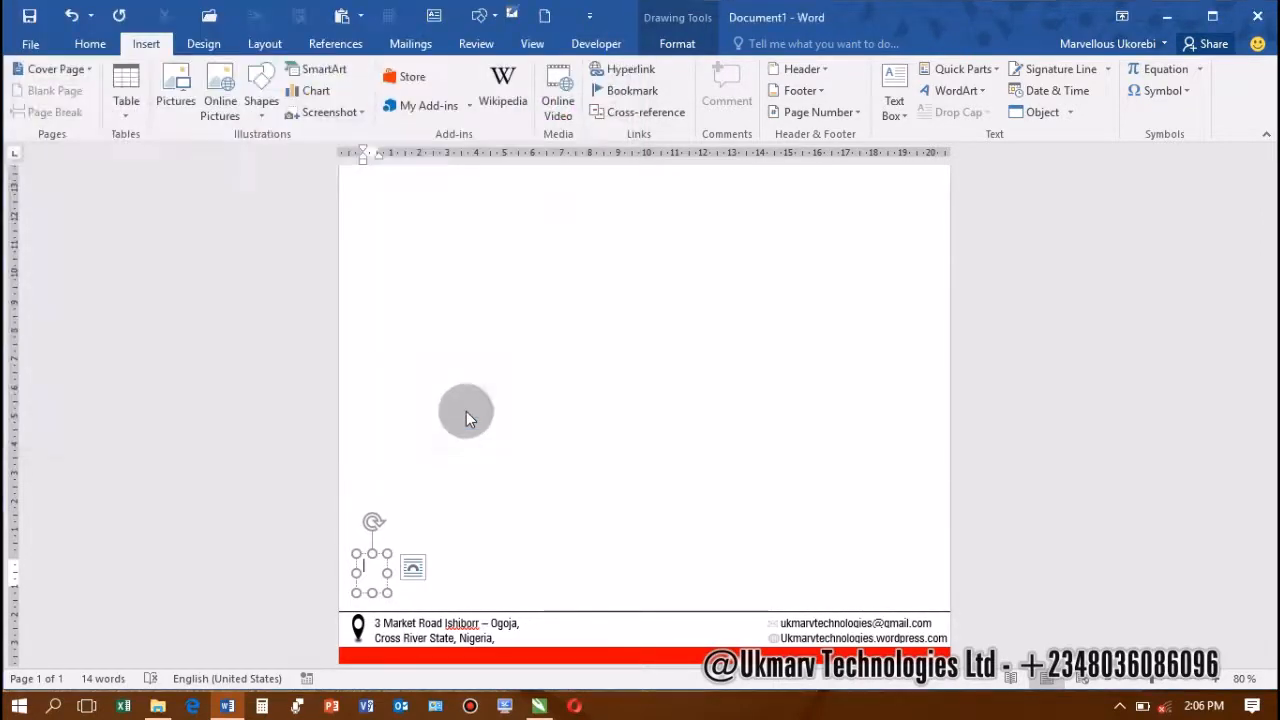
Arrange the phone and WhatsApp icons as a single group
{"action": "double_click", "coordinate": [388, 580]}
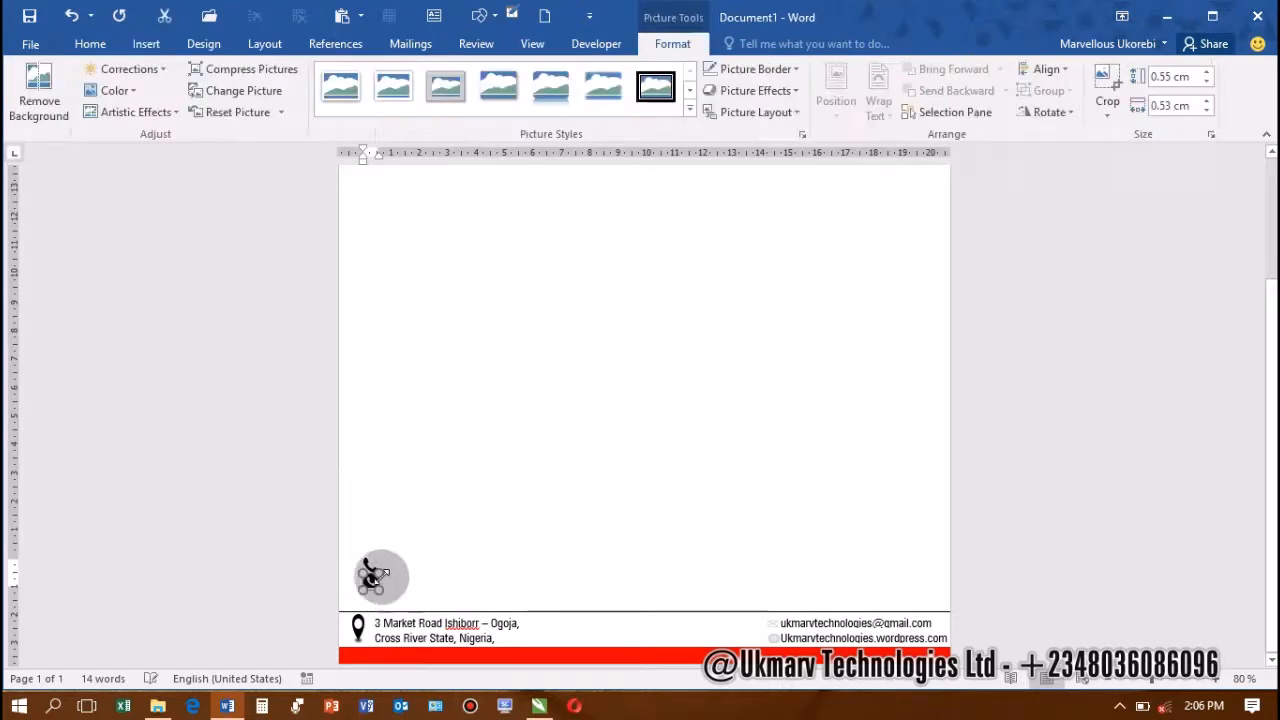
{"action": "mouse_move", "coordinate": [375, 575]}
{"action": "left_mouse_down"}
{"action": "mouse_move", "coordinate": [400, 571]}
{"action": "mouse_move", "coordinate": [370, 556]}
{"action": "mouse_move", "coordinate": [409, 591]}
{"action": "mouse_move", "coordinate": [385, 566]}
{"action": "left_mouse_up"}
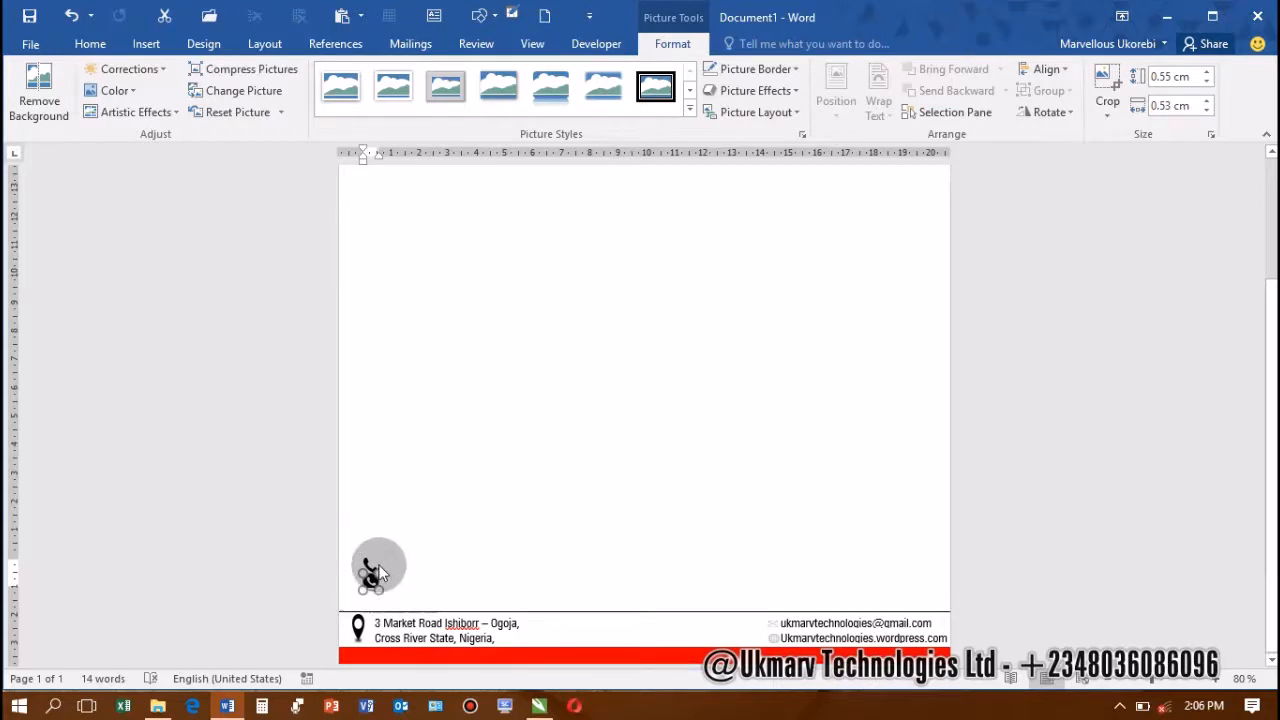
{"action": "left_click", "coordinate": [388, 578]}
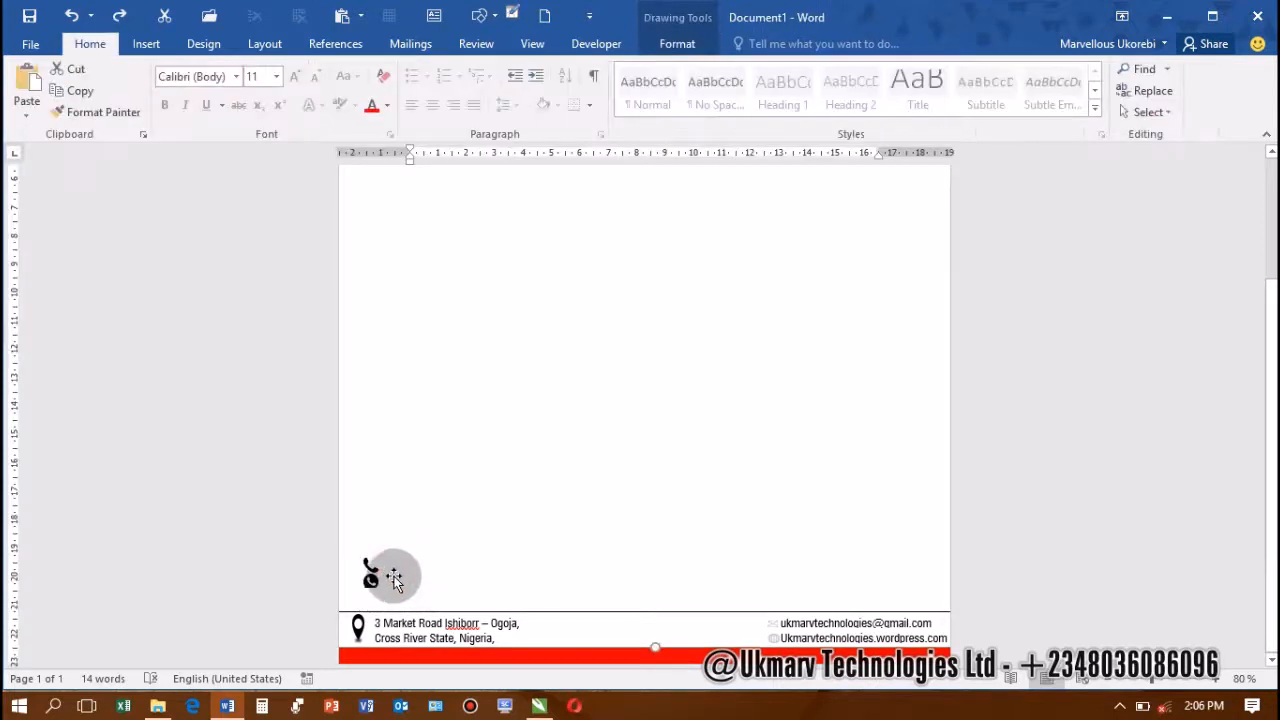
{"action": "mouse_move", "coordinate": [388, 568]}
{"action": "left_mouse_down"}
{"action": "mouse_move", "coordinate": [380, 552]}
{"action": "mouse_move", "coordinate": [400, 571]}
{"action": "mouse_move", "coordinate": [381, 584]}
{"action": "mouse_move", "coordinate": [386, 565]}
{"action": "left_mouse_up"}
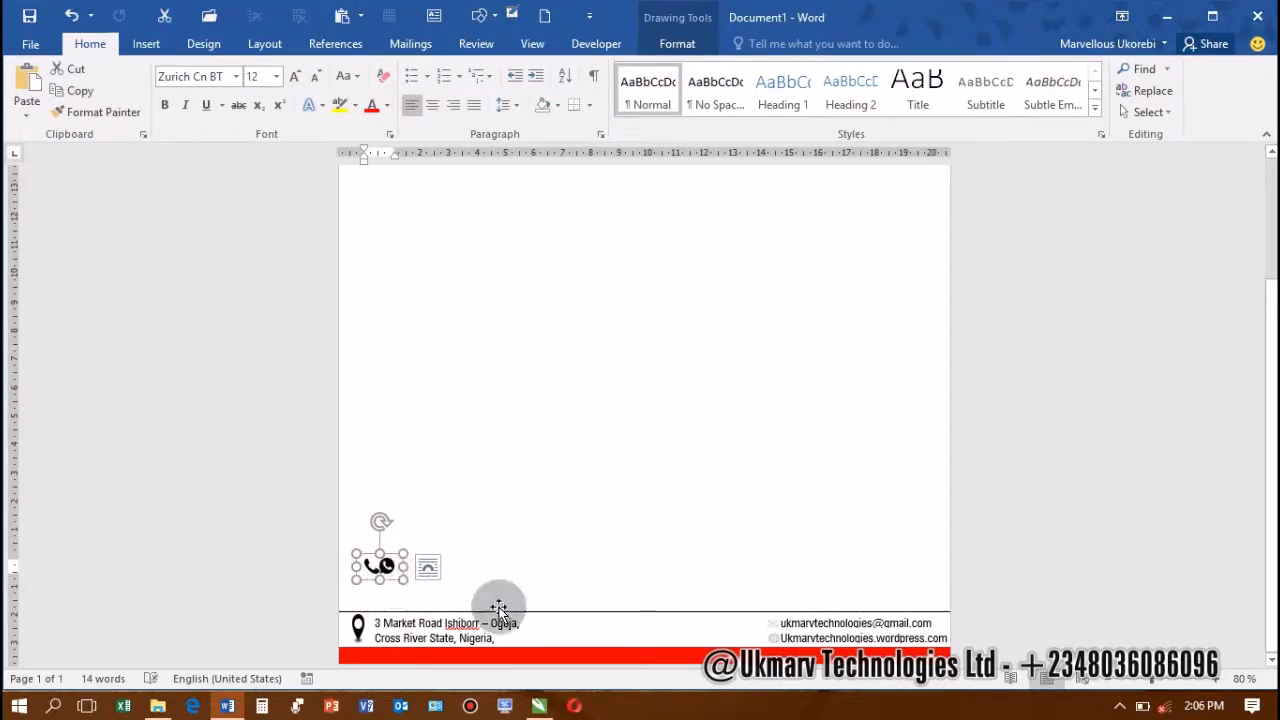
{"action": "scroll", "coordinate": [500, 603], "scroll_direction": "up", "scroll_amount": 7}
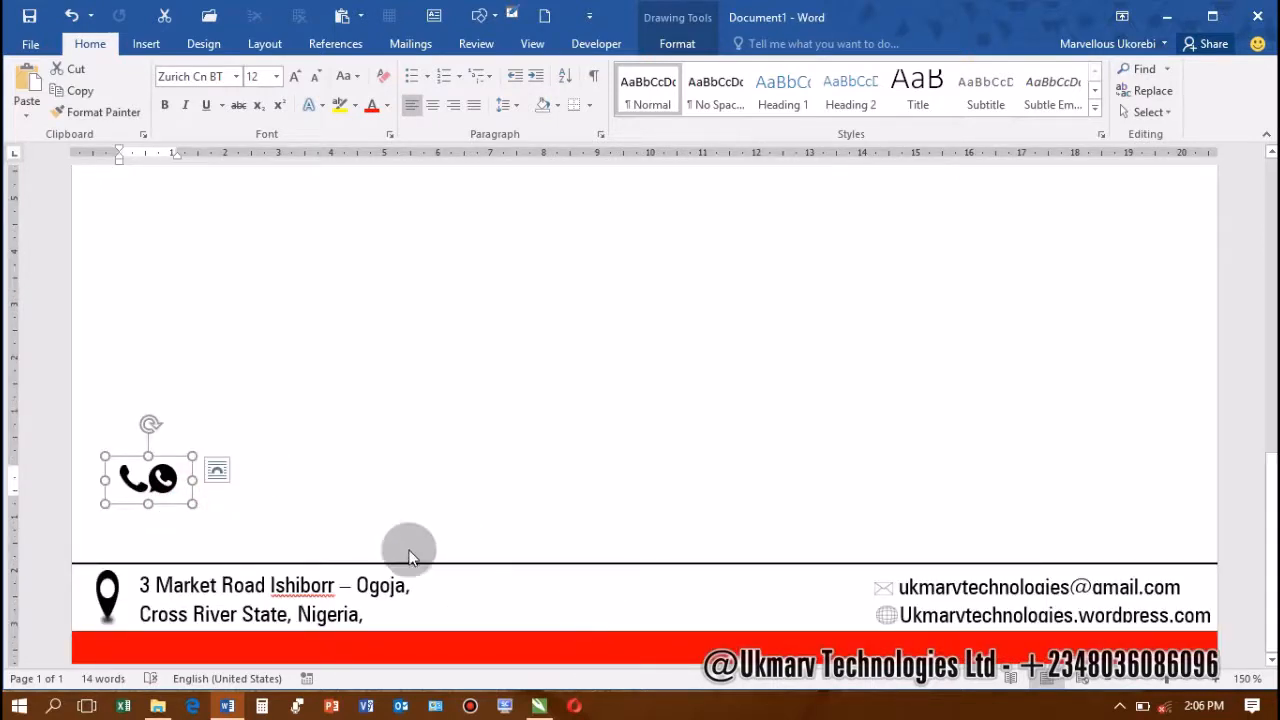
{"action": "left_click", "coordinate": [210, 492]}
{"action": "left_click", "coordinate": [204, 497]}
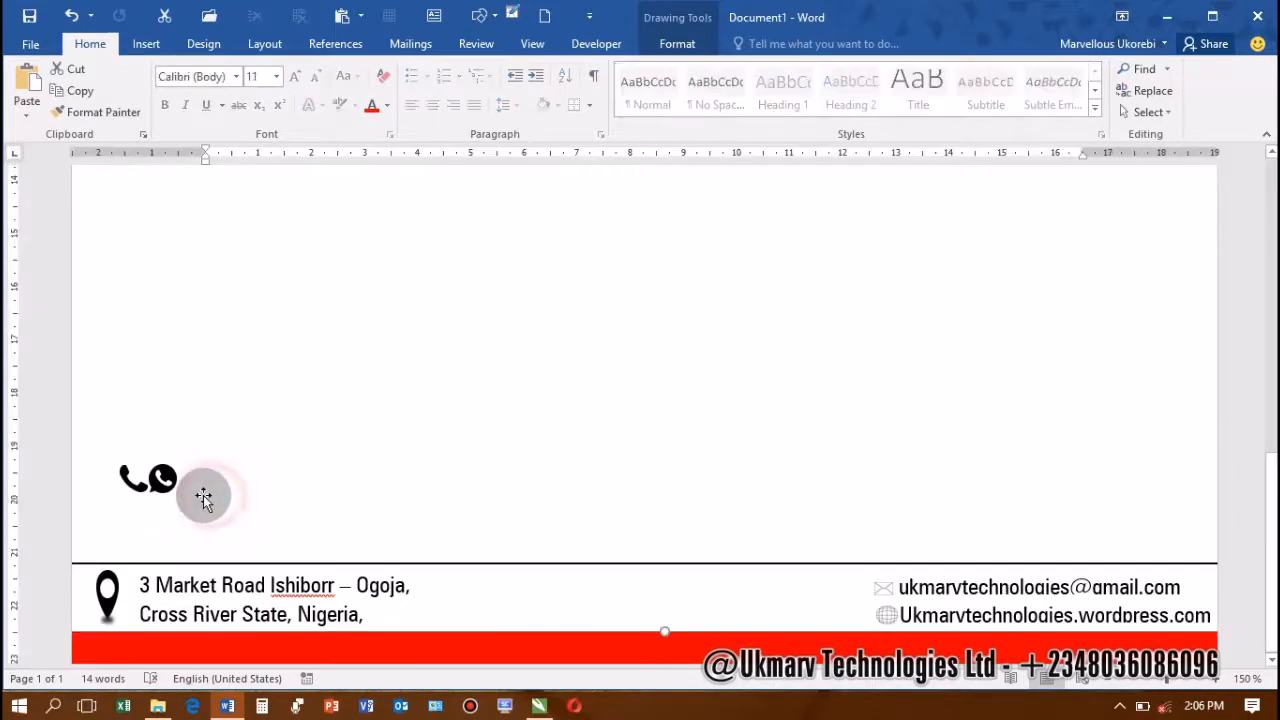
{"action": "left_click", "coordinate": [189, 494]}
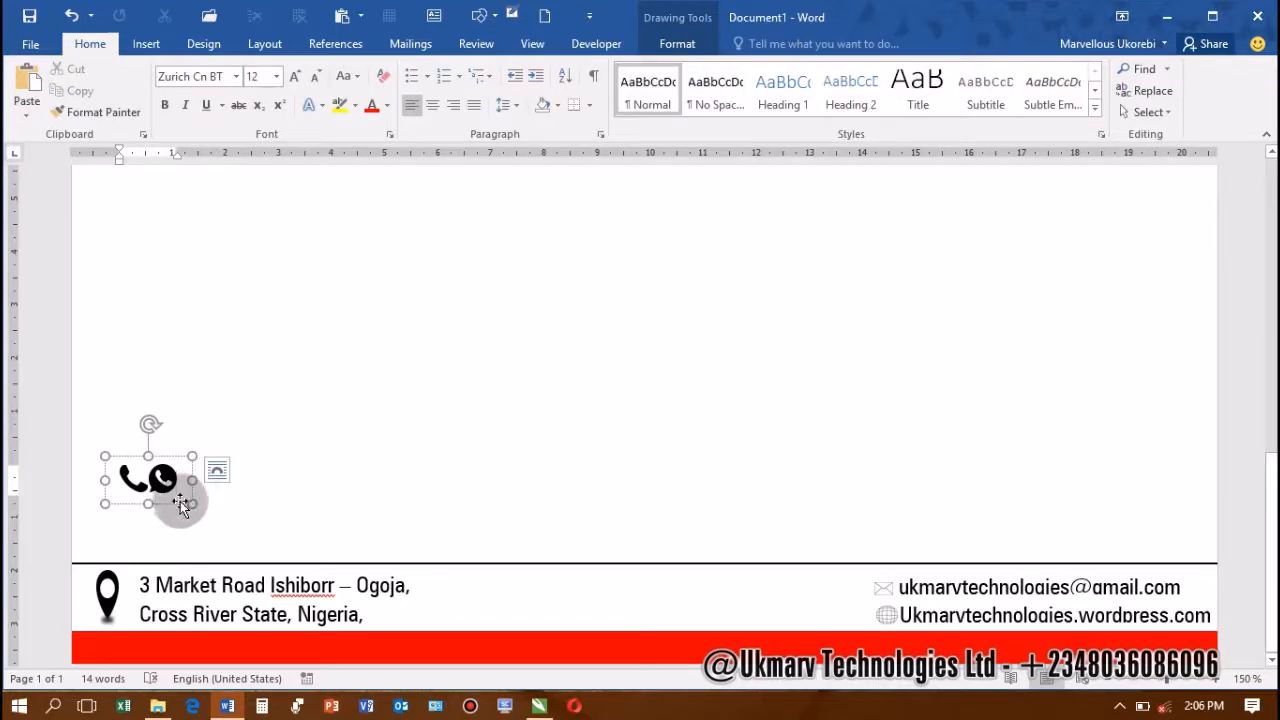
Move the pair into mid-footer, stacking the phone icon above the WhatsApp icon
{"action": "left_click_drag", "start_coordinate": [565, 608], "coordinate": [566, 545]}
{"action": "left_click", "coordinate": [548, 571]}
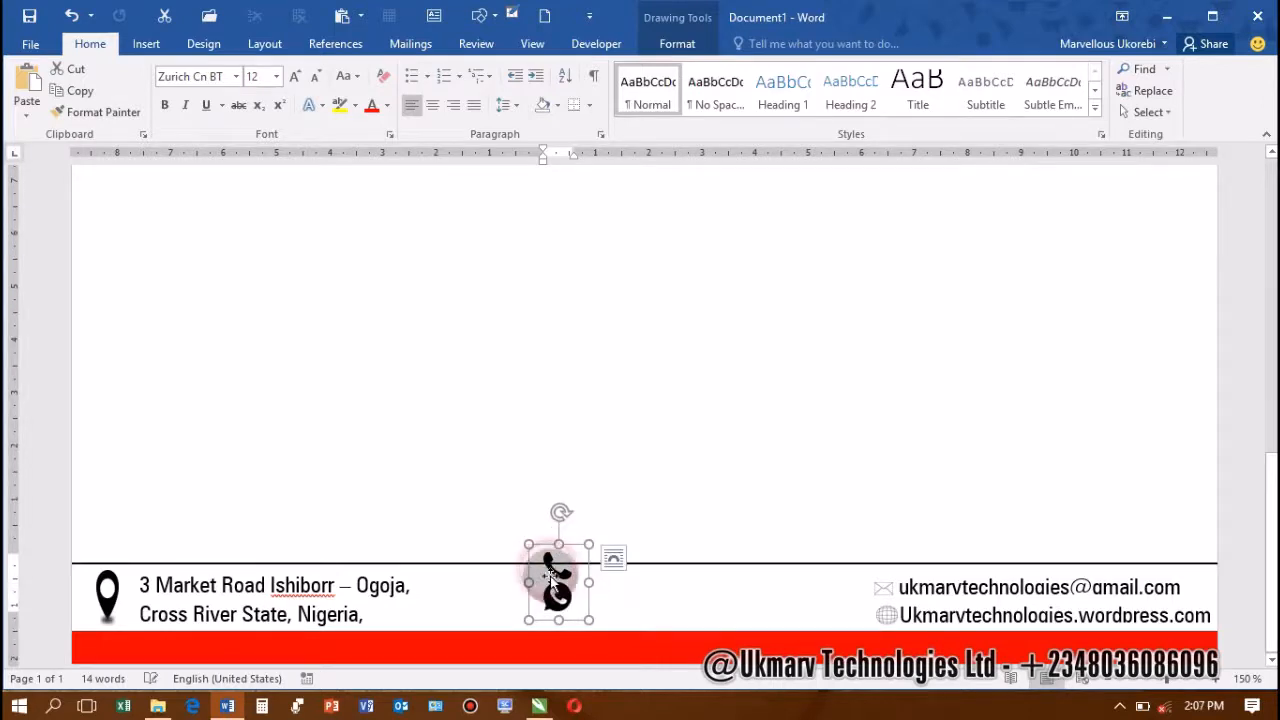
{"action": "left_click", "coordinate": [549, 575]}
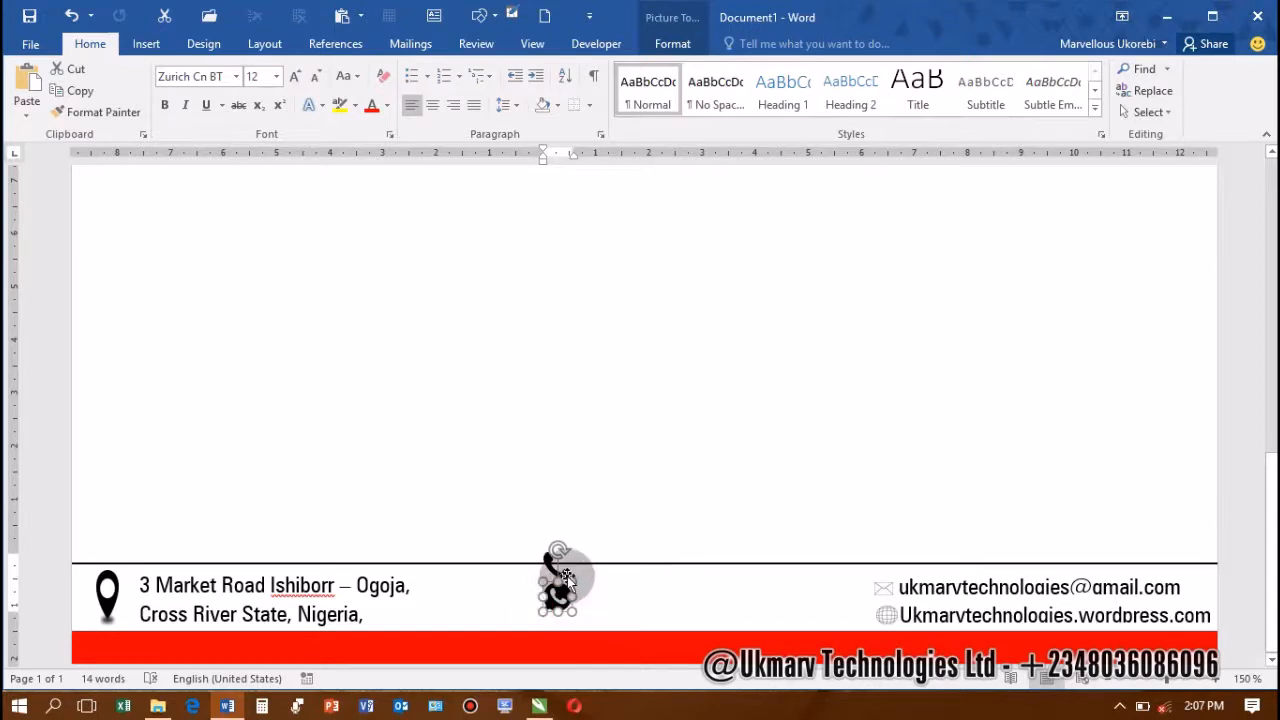
{"action": "left_click", "coordinate": [560, 572]}
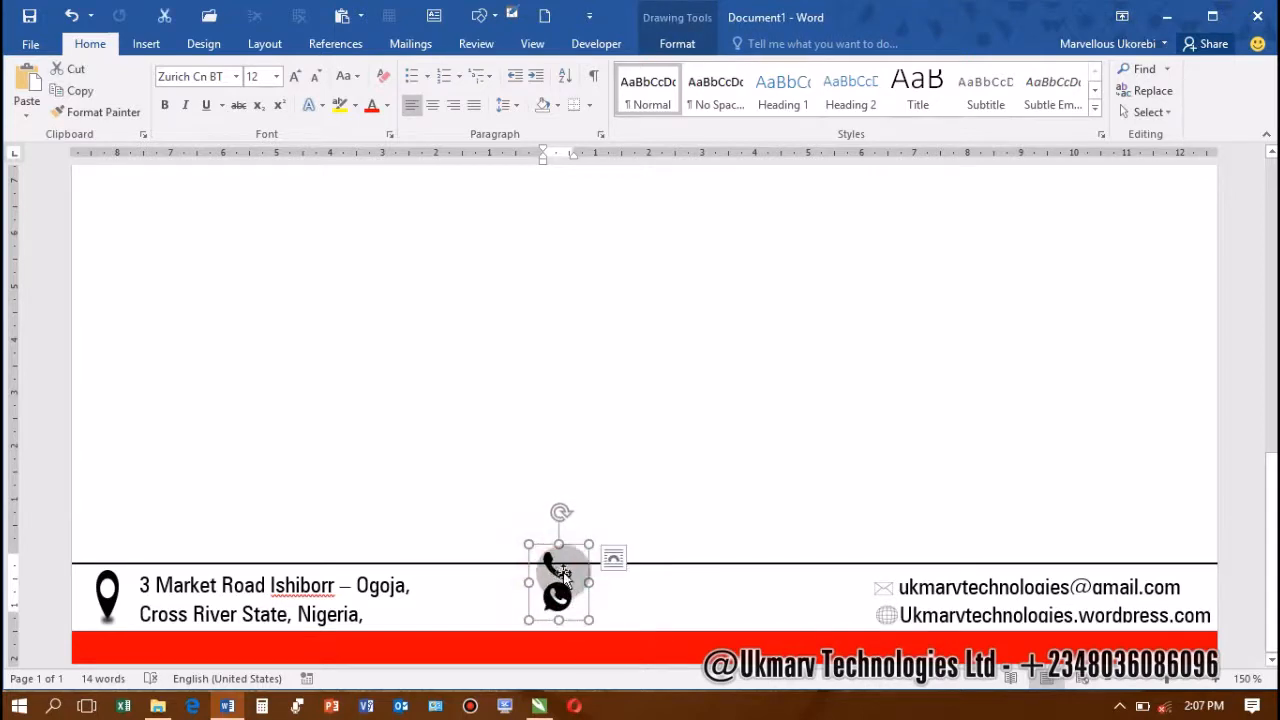
{"action": "left_click", "coordinate": [557, 571]}
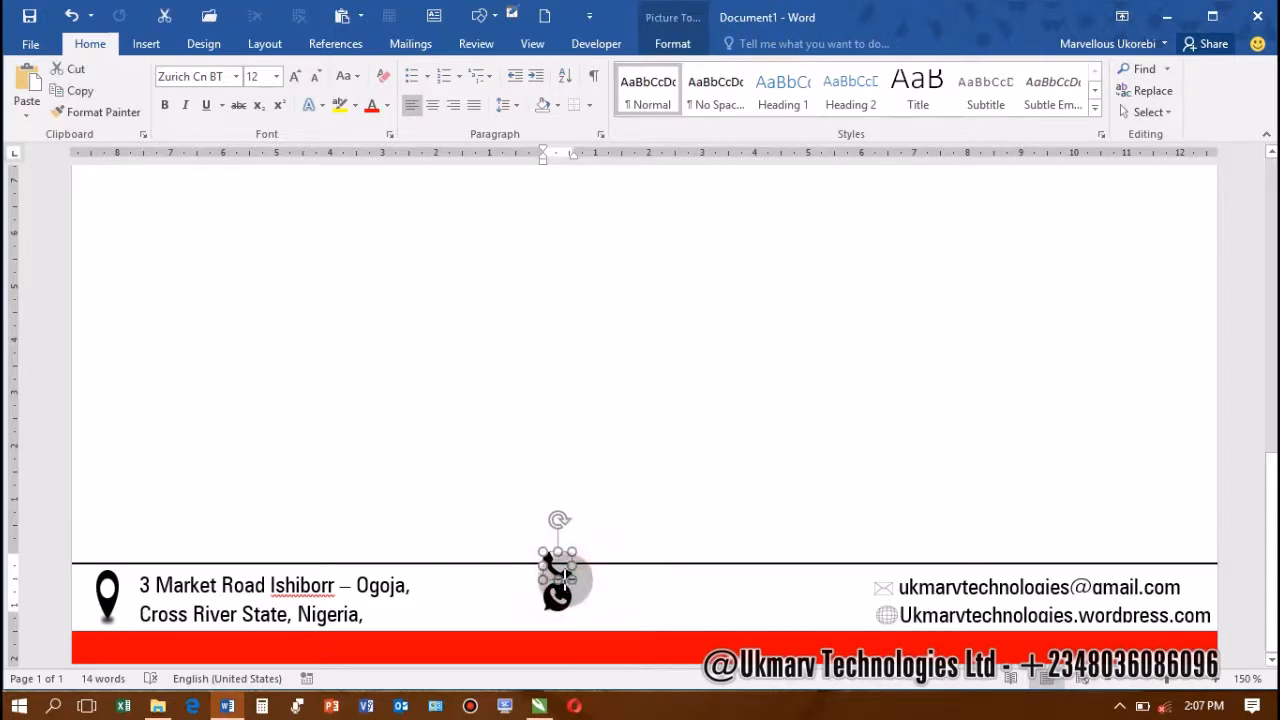
{"action": "left_click_drag", "start_coordinate": [548, 564], "coordinate": [558, 595]}
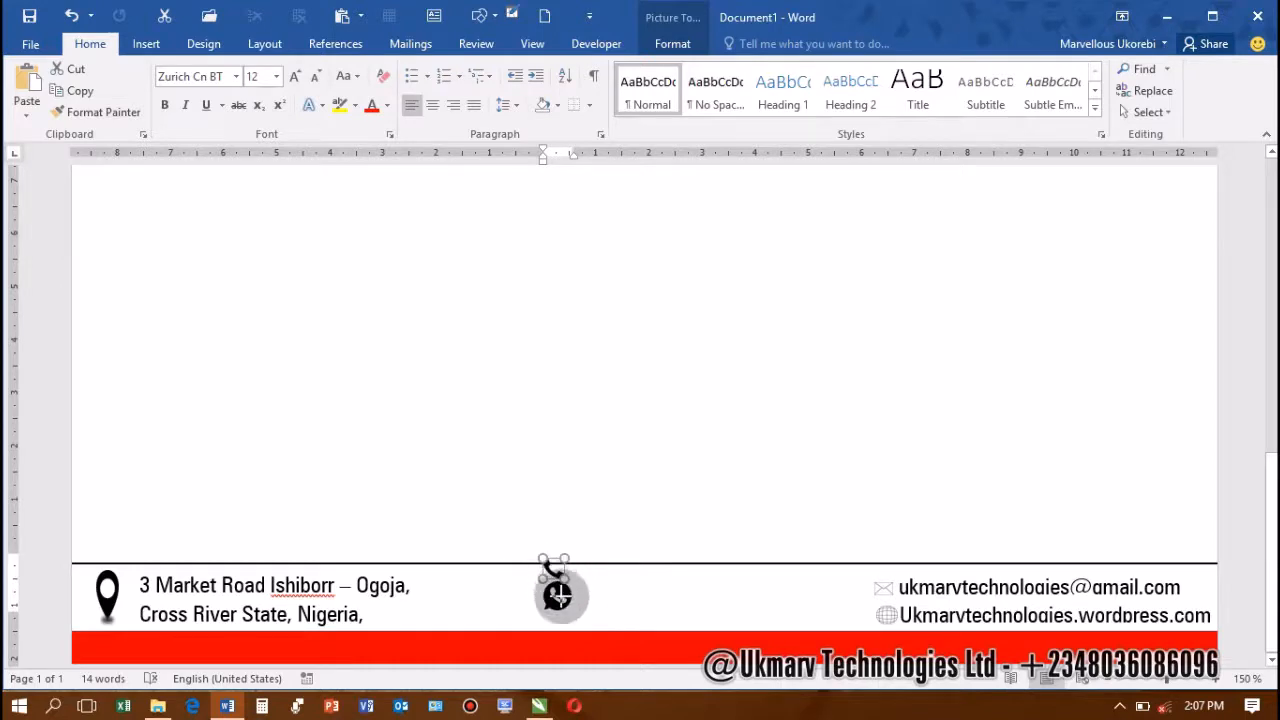
{"action": "left_click", "coordinate": [561, 599]}
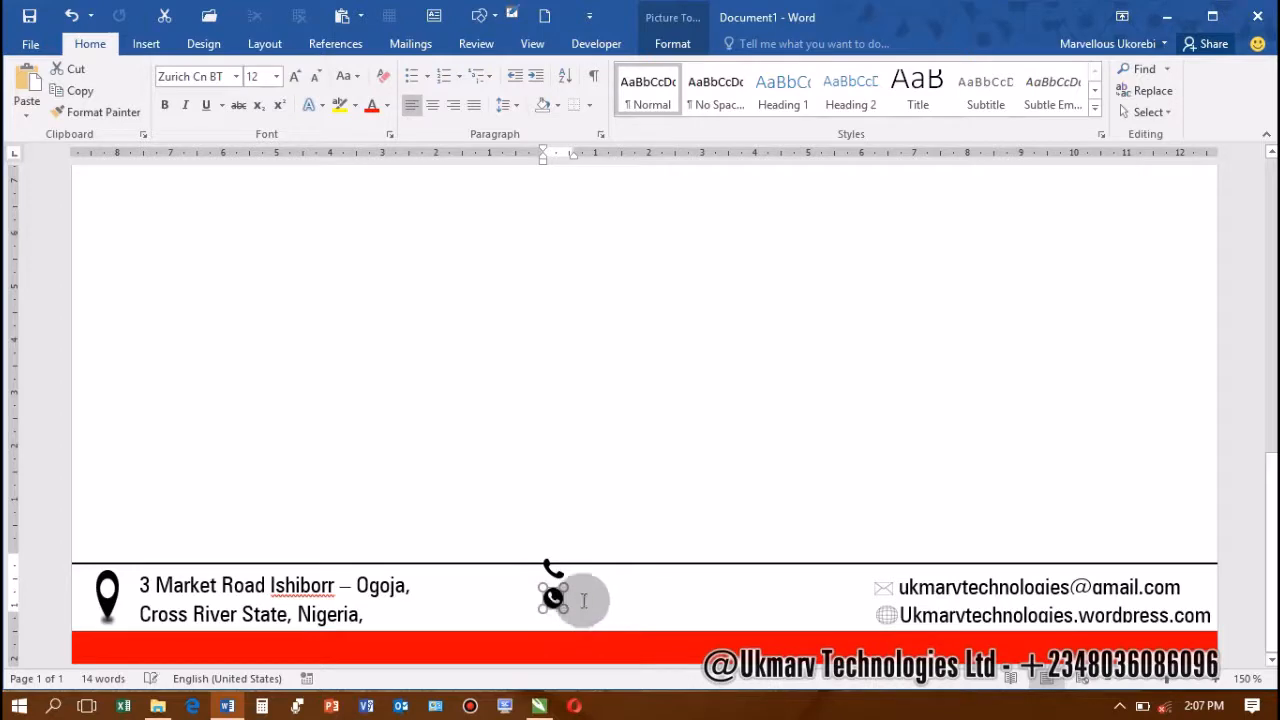
{"action": "left_click", "coordinate": [585, 602]}
{"action": "mouse_move", "coordinate": [591, 600]}
{"action": "left_mouse_down"}
{"action": "mouse_move", "coordinate": [606, 614]}
{"action": "mouse_move", "coordinate": [588, 614]}
{"action": "left_mouse_up"}
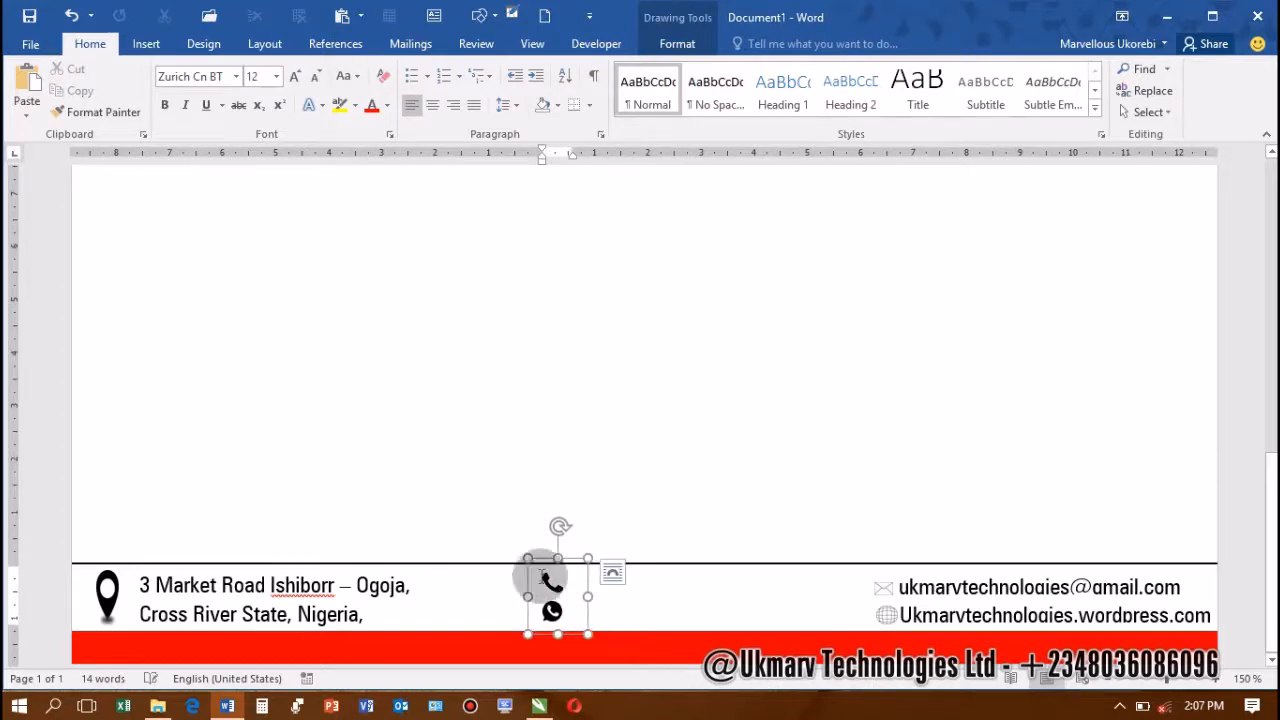
{"action": "left_click", "coordinate": [893, 588]}
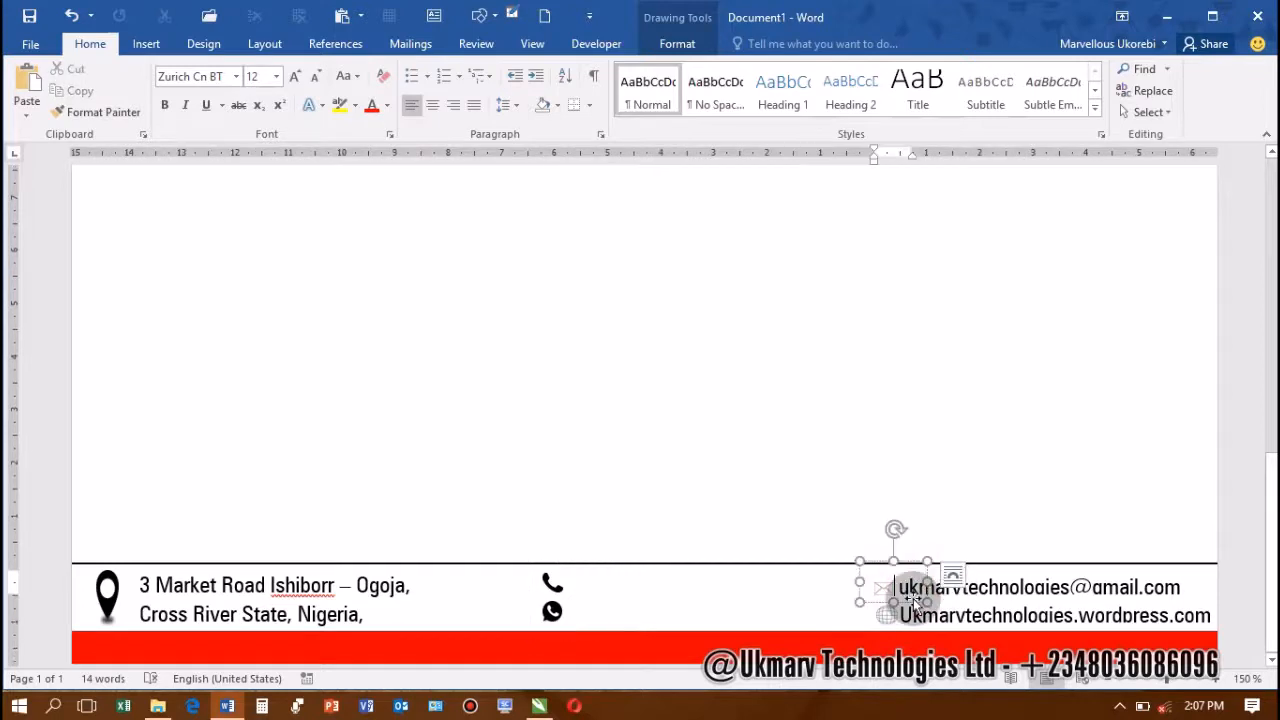
Make a copy of the footer's email text box and save the document
{"action": "left_click", "coordinate": [971, 595]}
{"action": "left_click", "coordinate": [971, 601]}
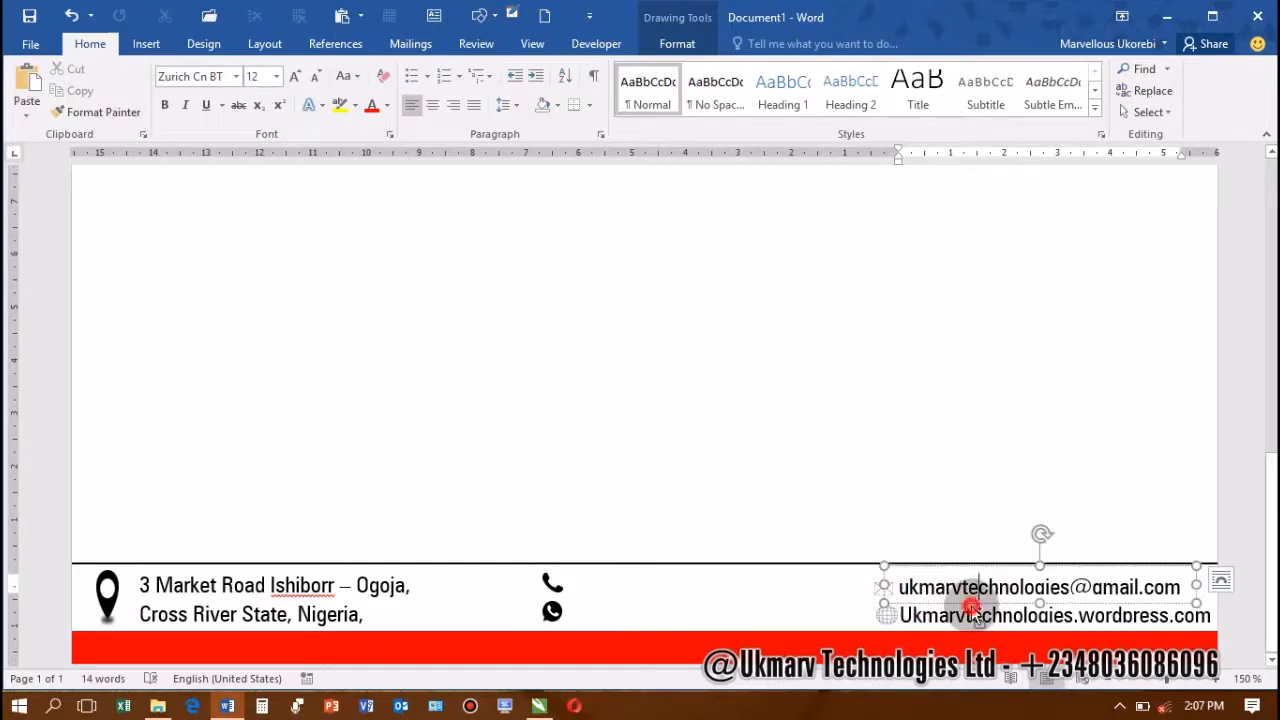
{"action": "left_click_drag", "start_coordinate": [971, 606], "coordinate": [716, 390]}
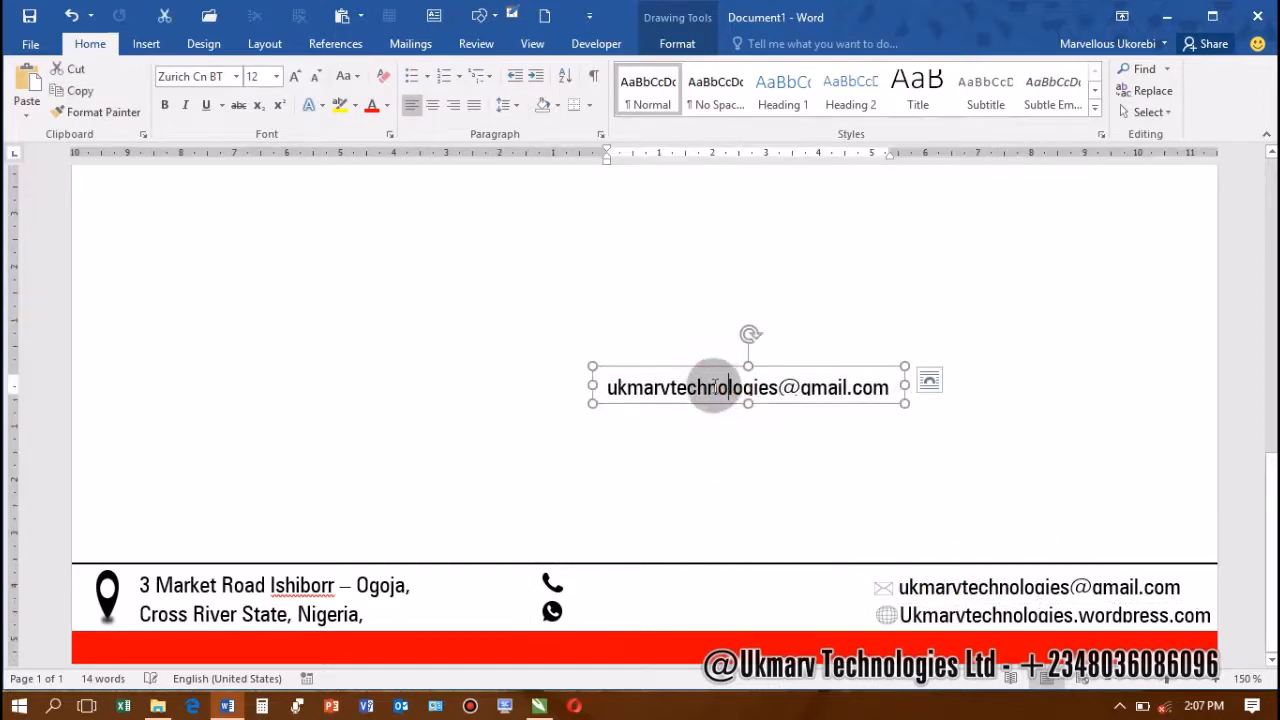
{"action": "key", "text": "ctrl+s"}
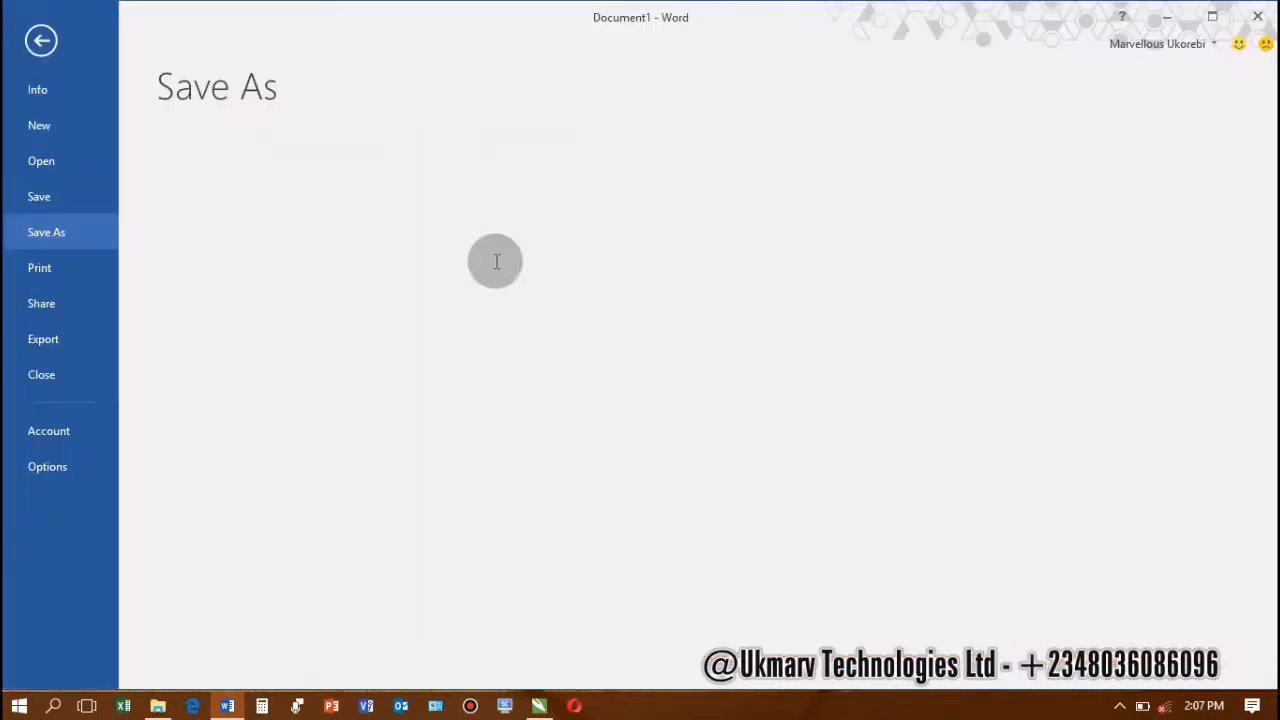
{"action": "key", "text": "Escape"}
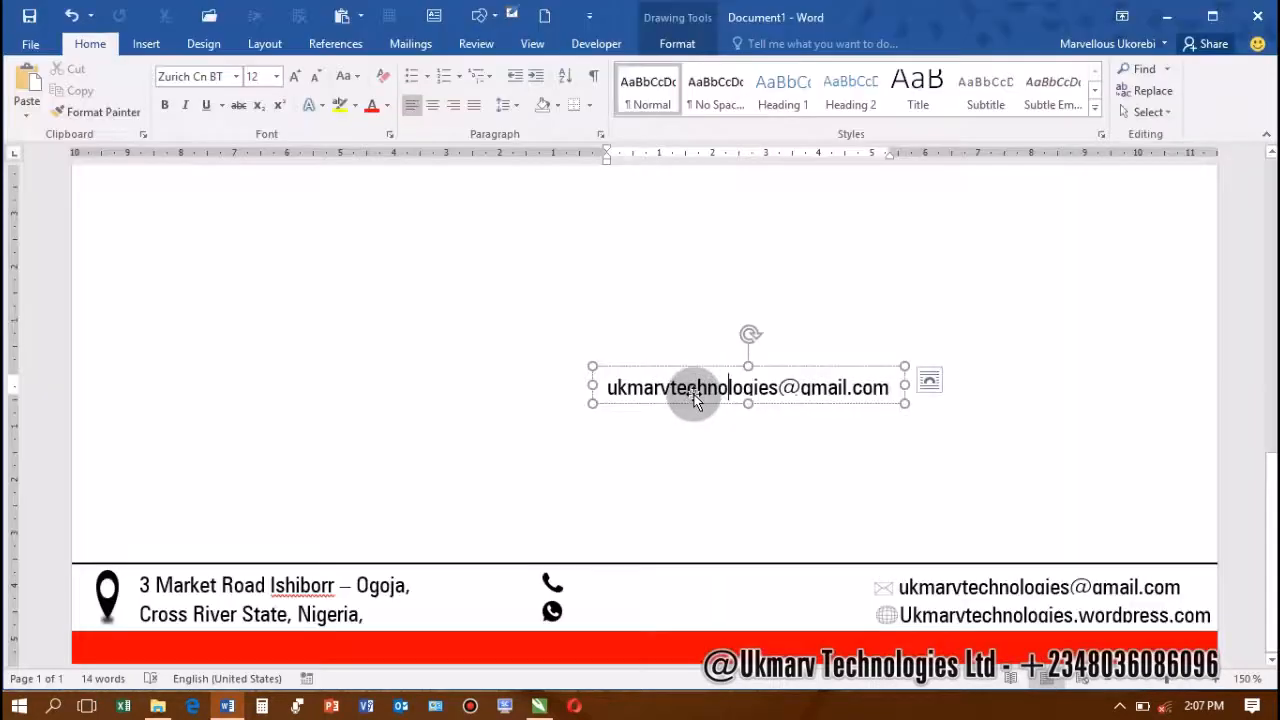
Replace the copy's text with the company phone number and narrow the box beside the phone/WhatsApp icons
{"action": "key", "text": "ctrl+a"}
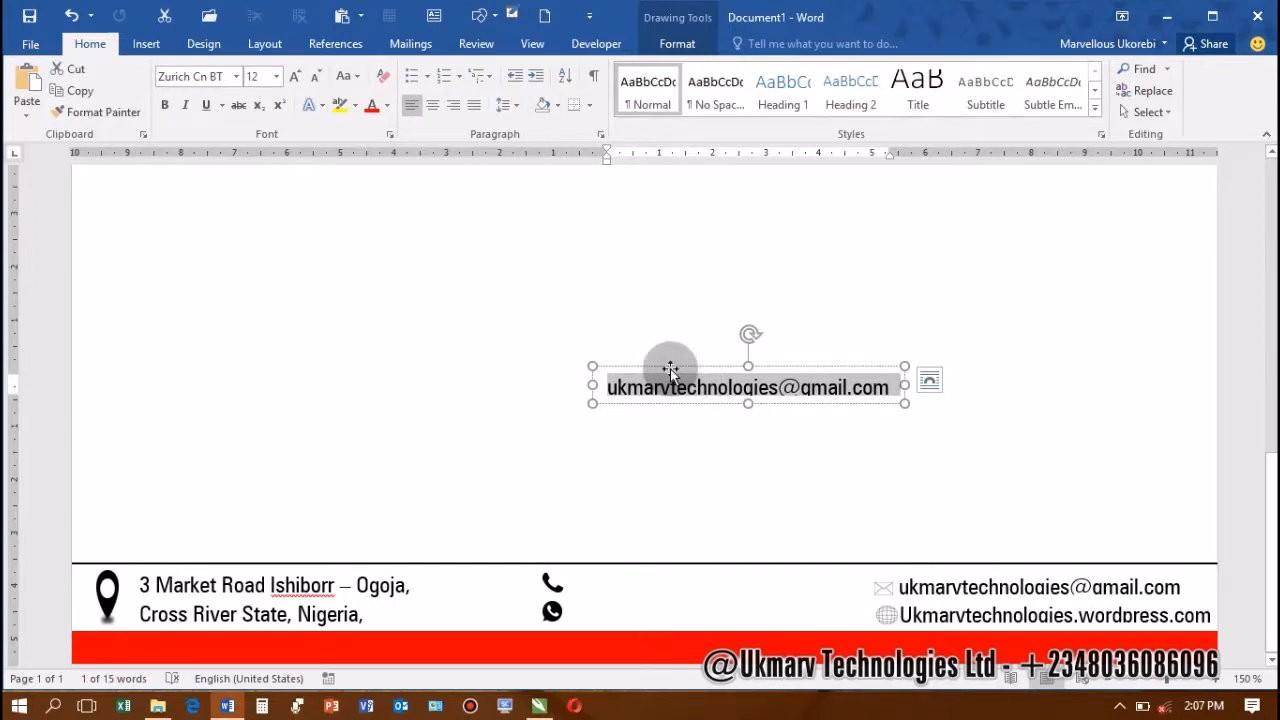
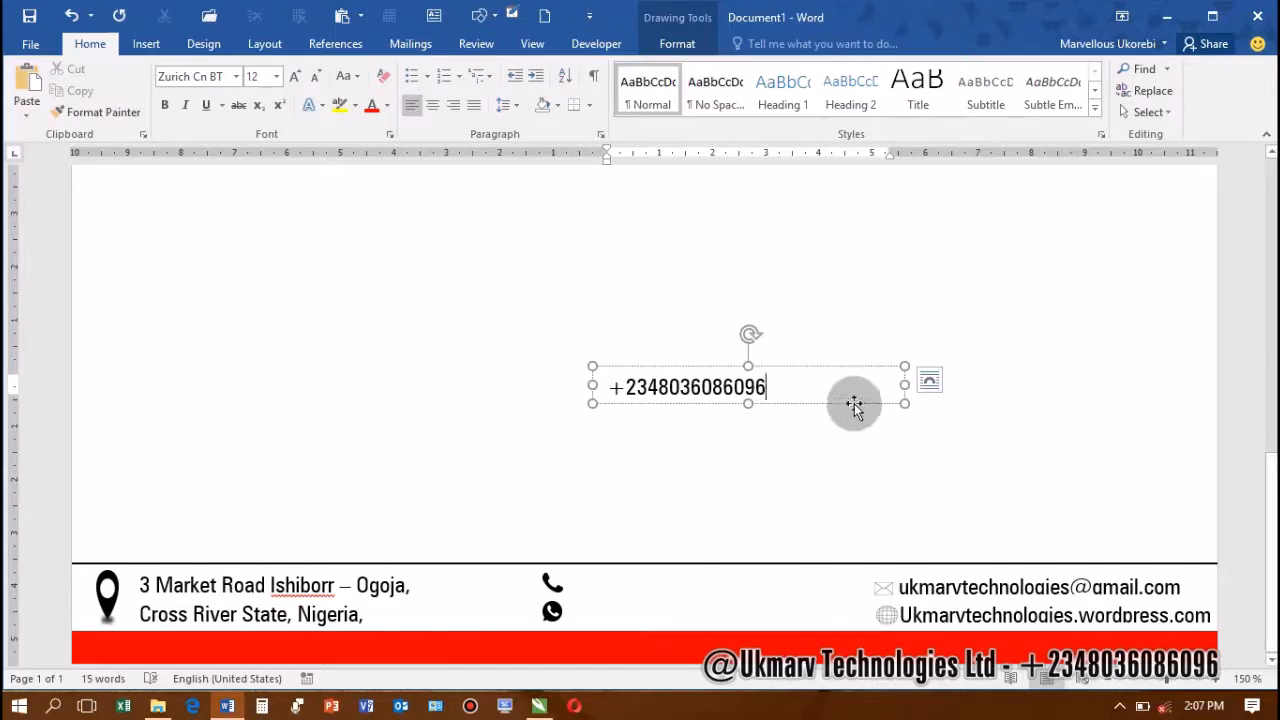
{"action": "left_click_drag", "start_coordinate": [904, 385], "coordinate": [700, 611]}
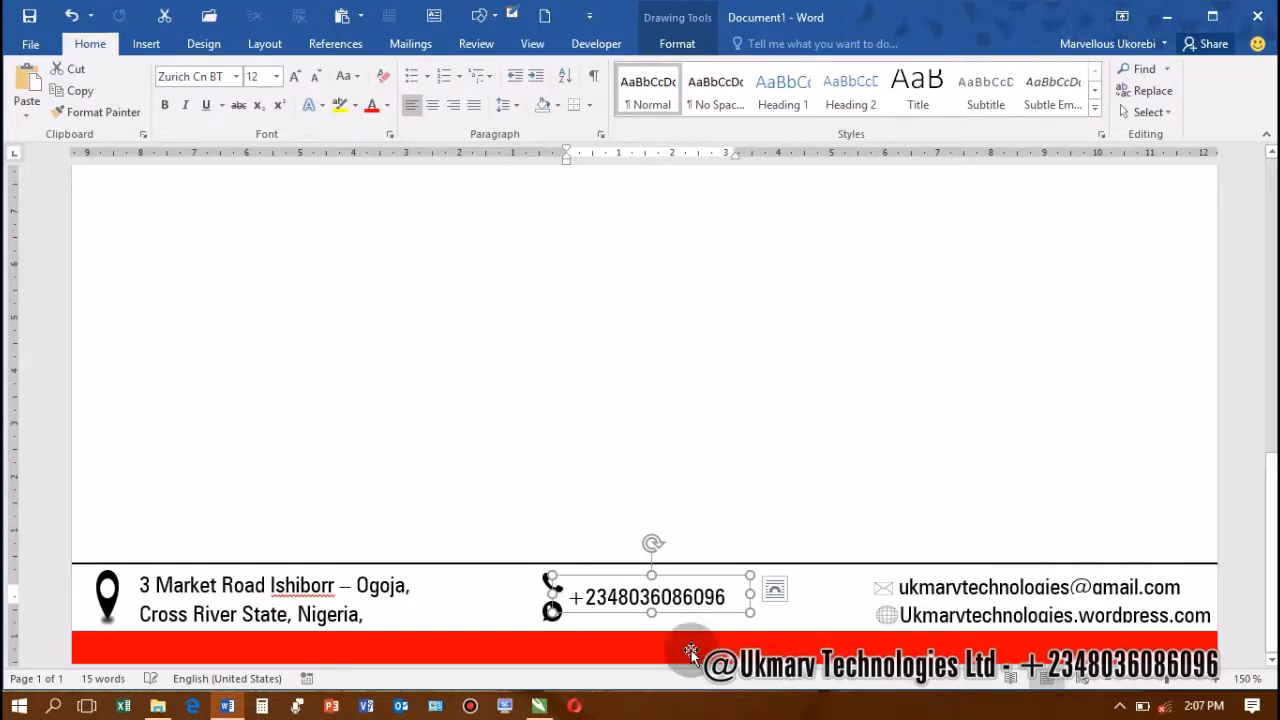
Copy the phone-number box to the top right under the black header band and select its number
{"action": "scroll", "coordinate": [691, 650], "scroll_direction": "down", "scroll_amount": 9}
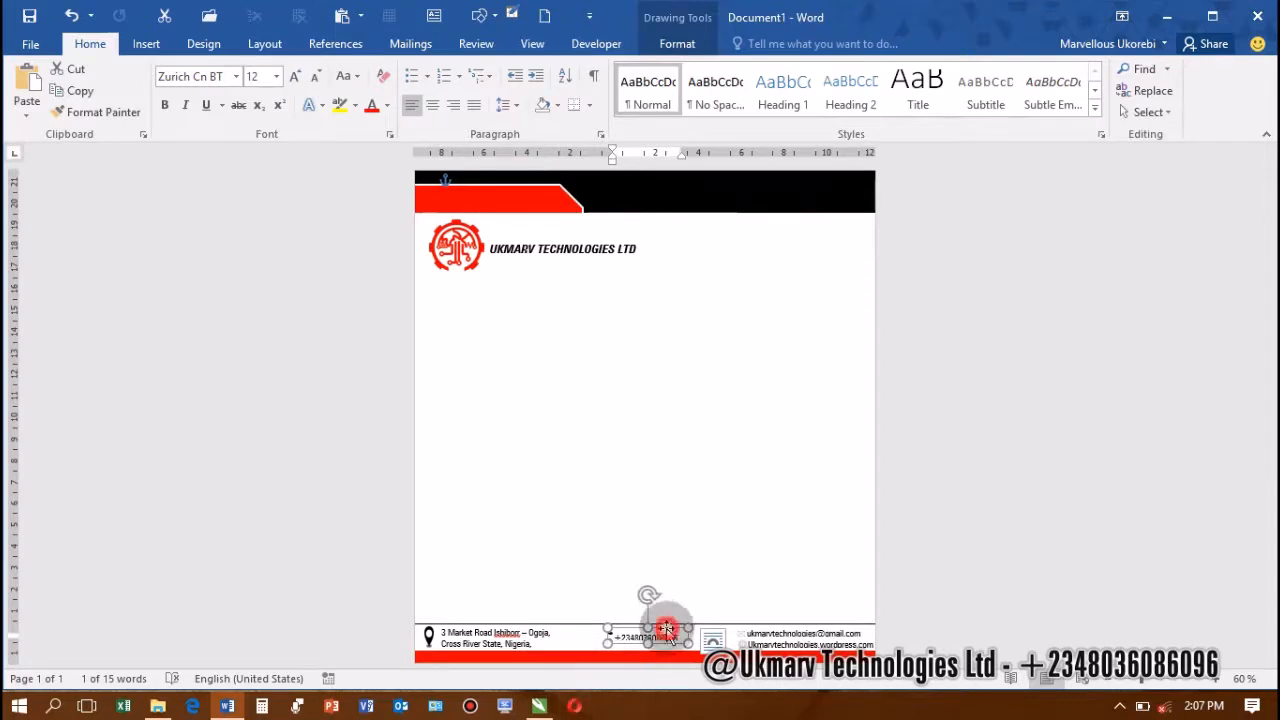
{"action": "left_click_drag", "start_coordinate": [670, 636], "coordinate": [726, 237]}
{"action": "mouse_move", "coordinate": [823, 236]}
{"action": "left_mouse_down"}
{"action": "mouse_move", "coordinate": [814, 222]}
{"action": "mouse_move", "coordinate": [816, 233]}
{"action": "left_mouse_up"}
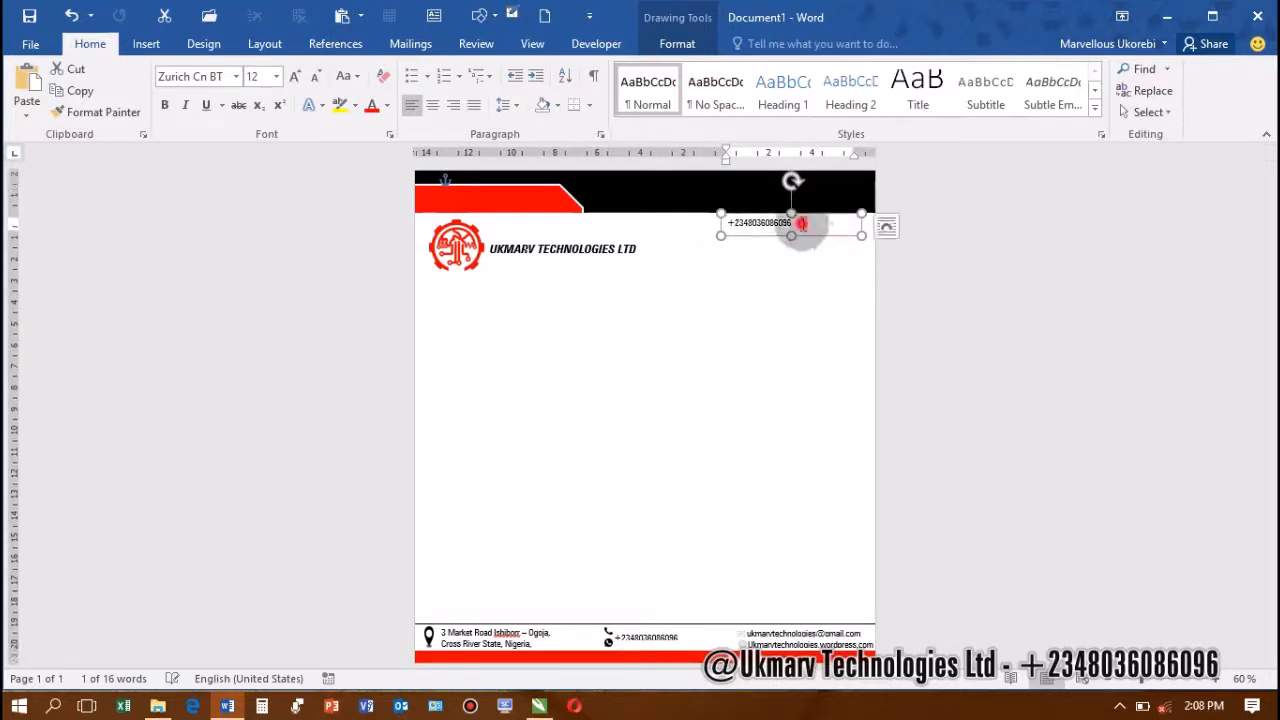
{"action": "left_click", "coordinate": [741, 235]}
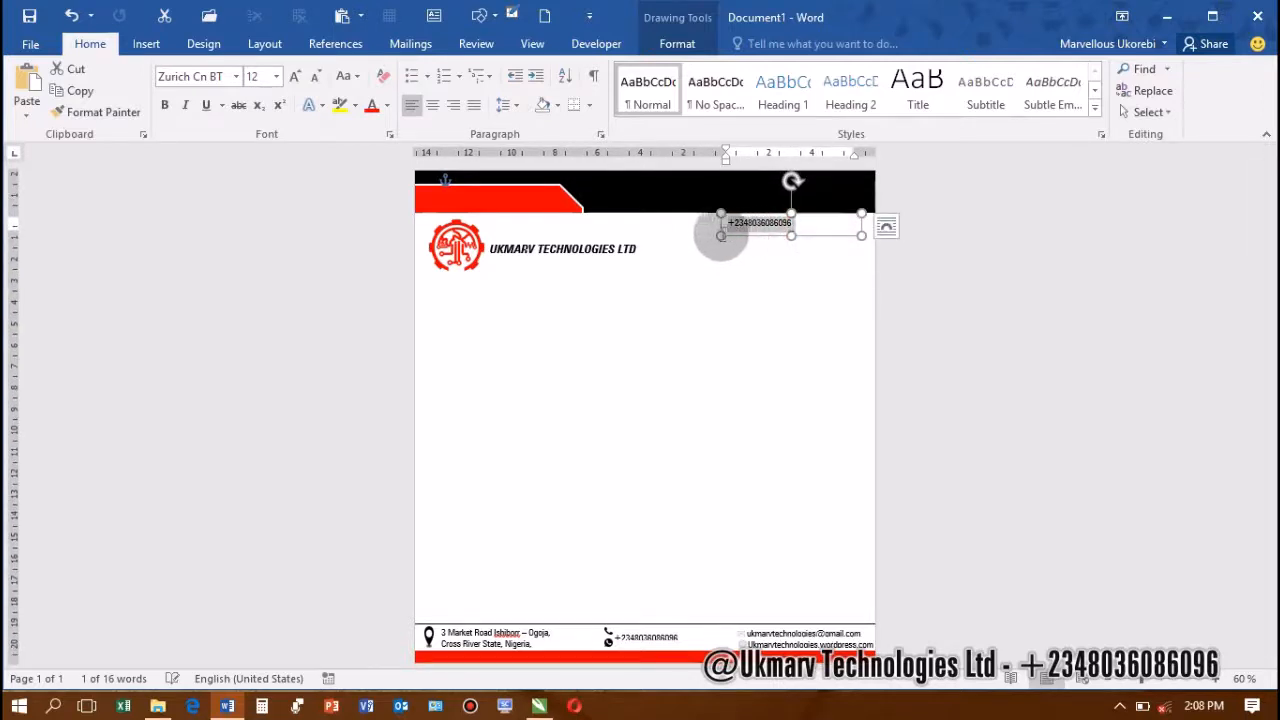
{"action": "left_click_drag", "start_coordinate": [721, 235], "coordinate": [721, 235]}
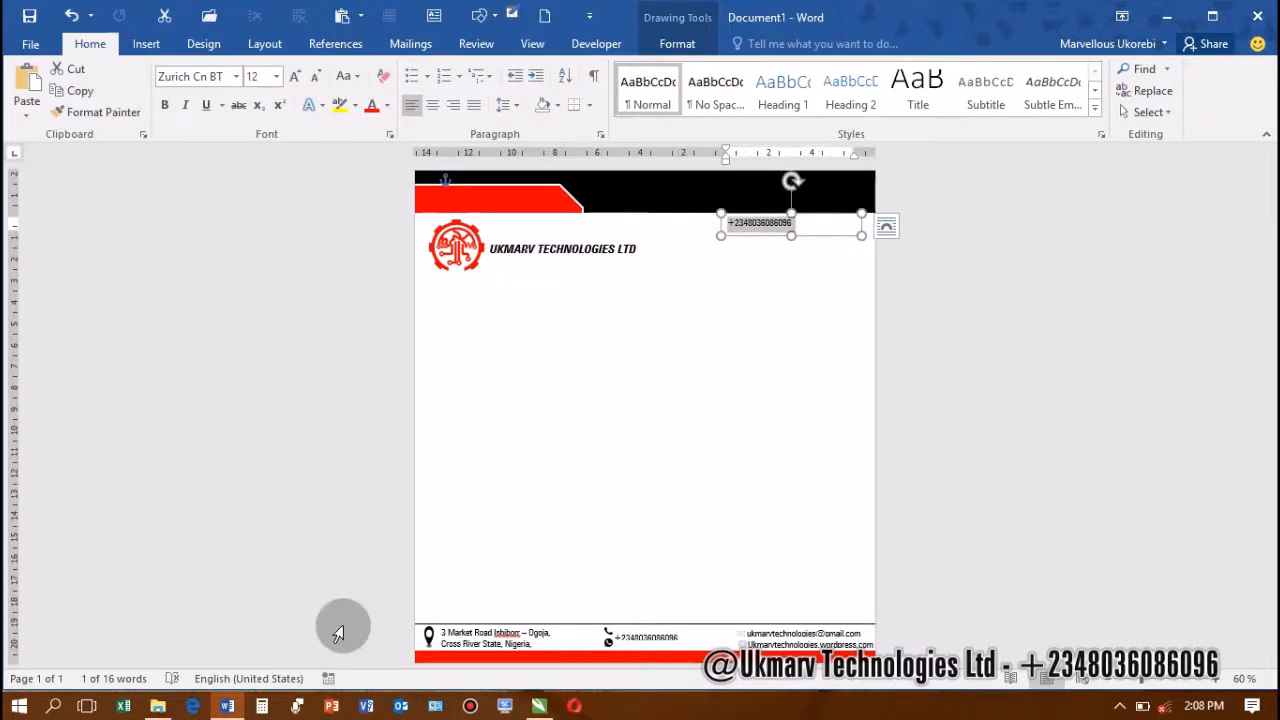
Insert the Facebook, Instagram, Twitter and You Tube icon pictures in place of the number
{"action": "key", "text": "alt"}
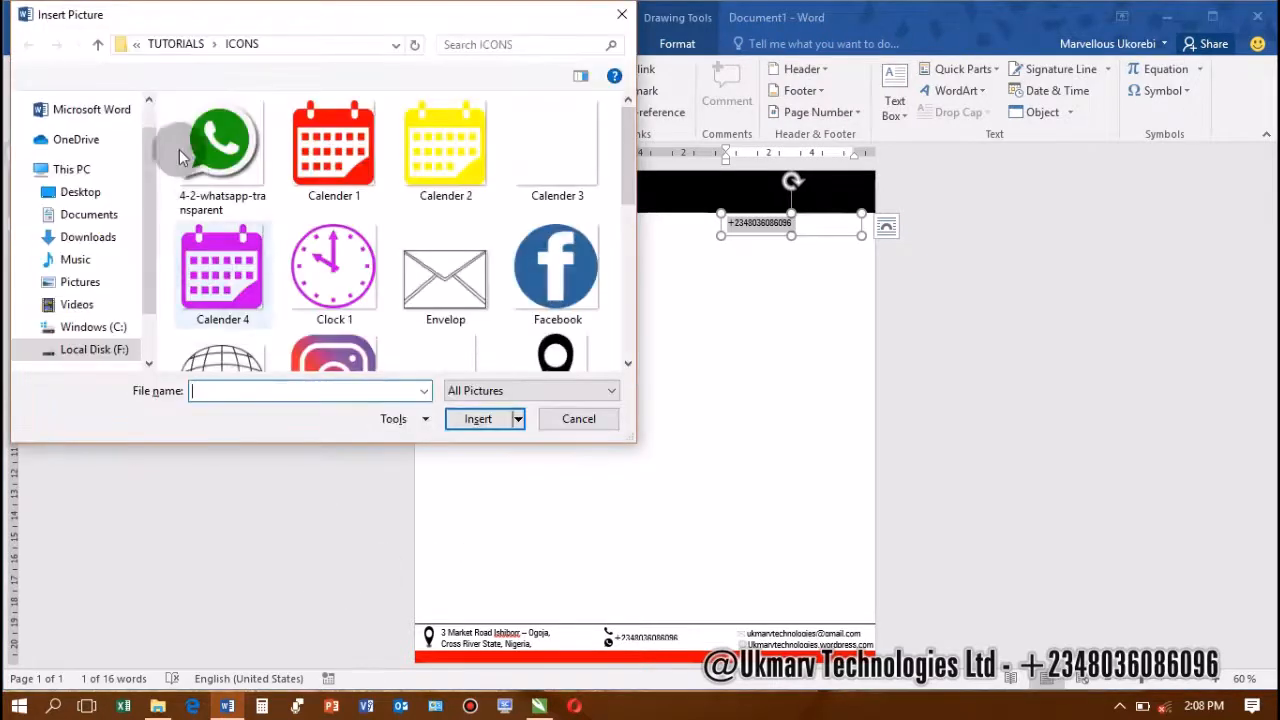
{"action": "left_click", "coordinate": [556, 290]}
{"action": "scroll", "coordinate": [400, 305], "scroll_direction": "down", "scroll_amount": 2}
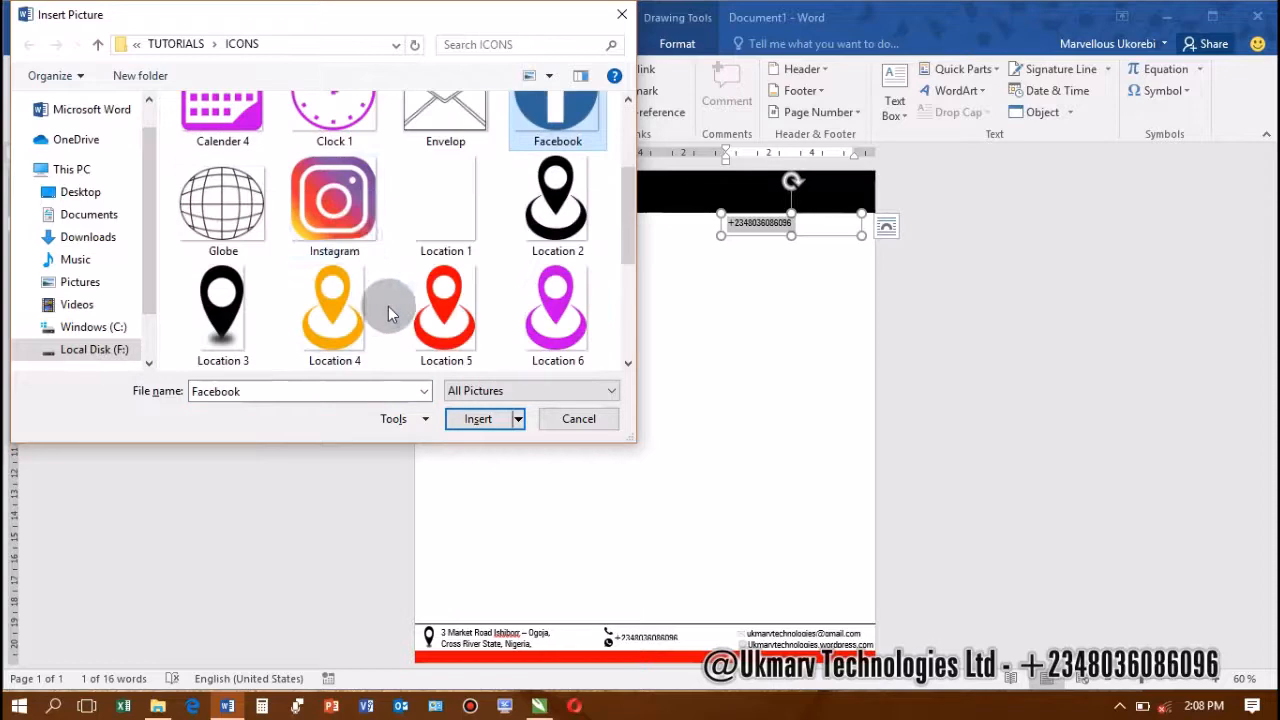
{"action": "left_click", "coordinate": [334, 198], "text": "ctrl"}
{"action": "scroll", "coordinate": [404, 277], "scroll_direction": "down", "scroll_amount": 3}
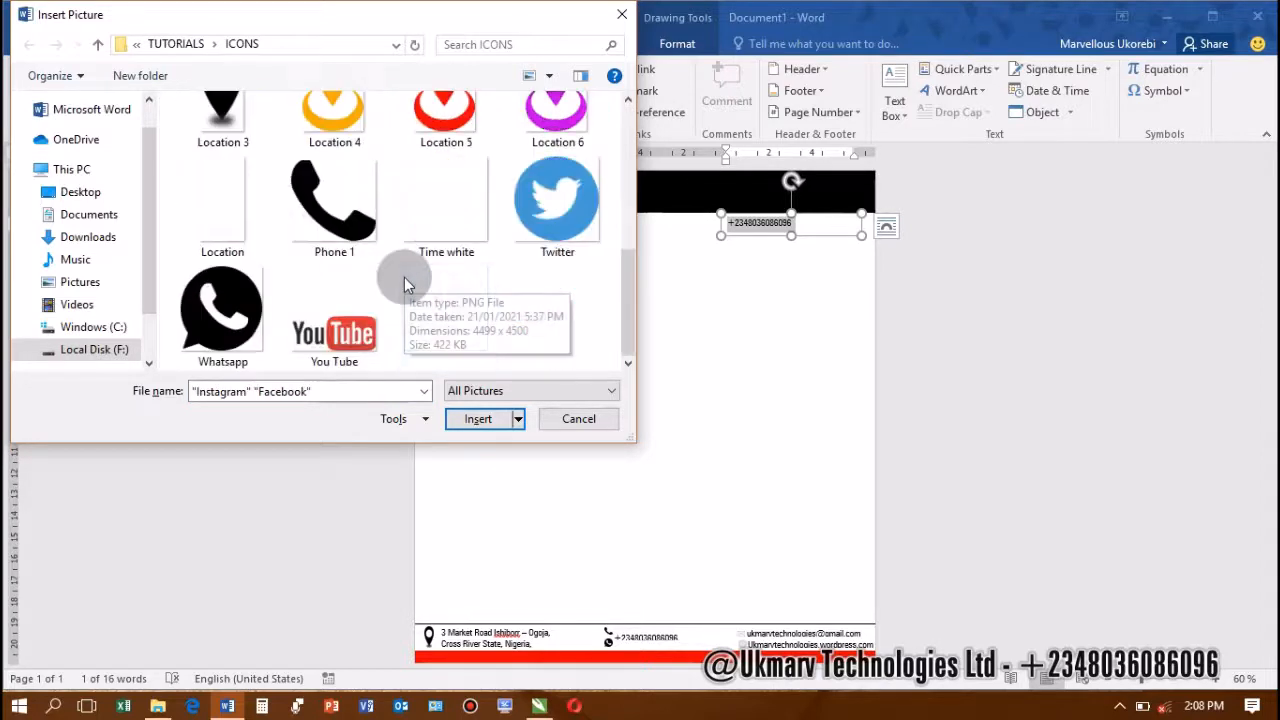
{"action": "left_click", "coordinate": [560, 210], "text": "ctrl"}
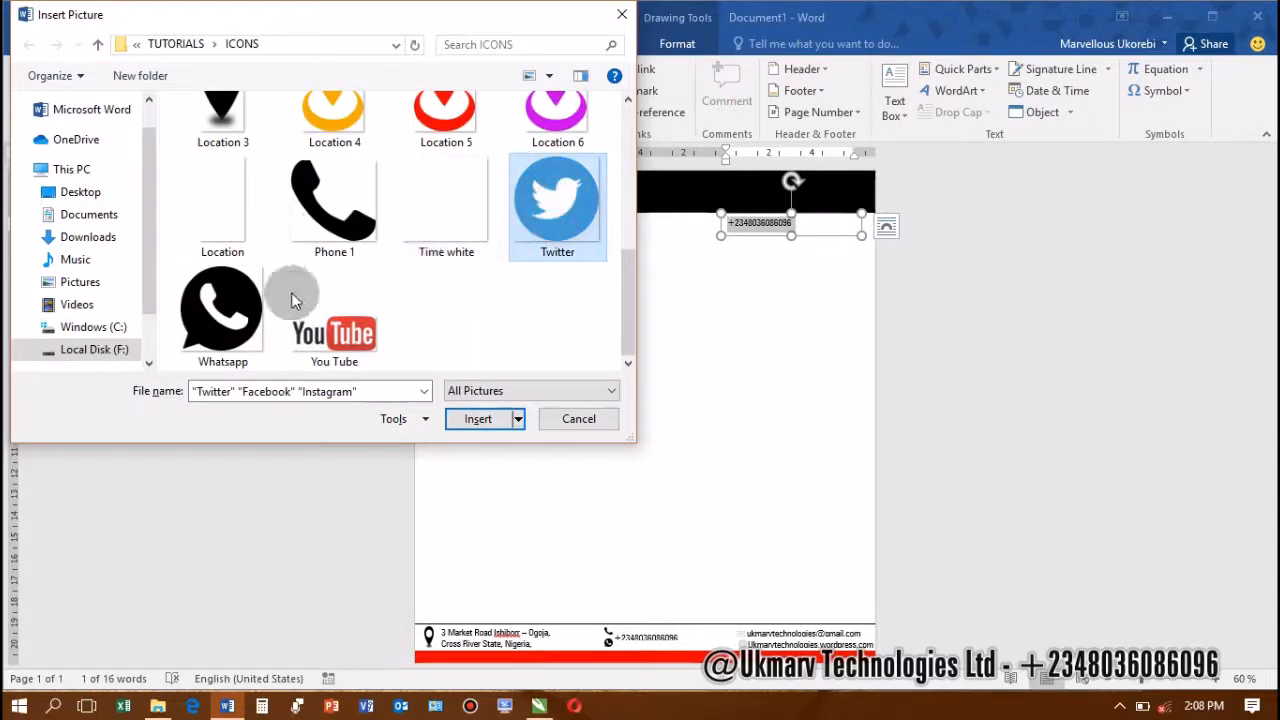
{"action": "left_click", "coordinate": [340, 335], "text": "ctrl"}
{"action": "scroll", "coordinate": [409, 325], "scroll_direction": "up", "scroll_amount": 3}
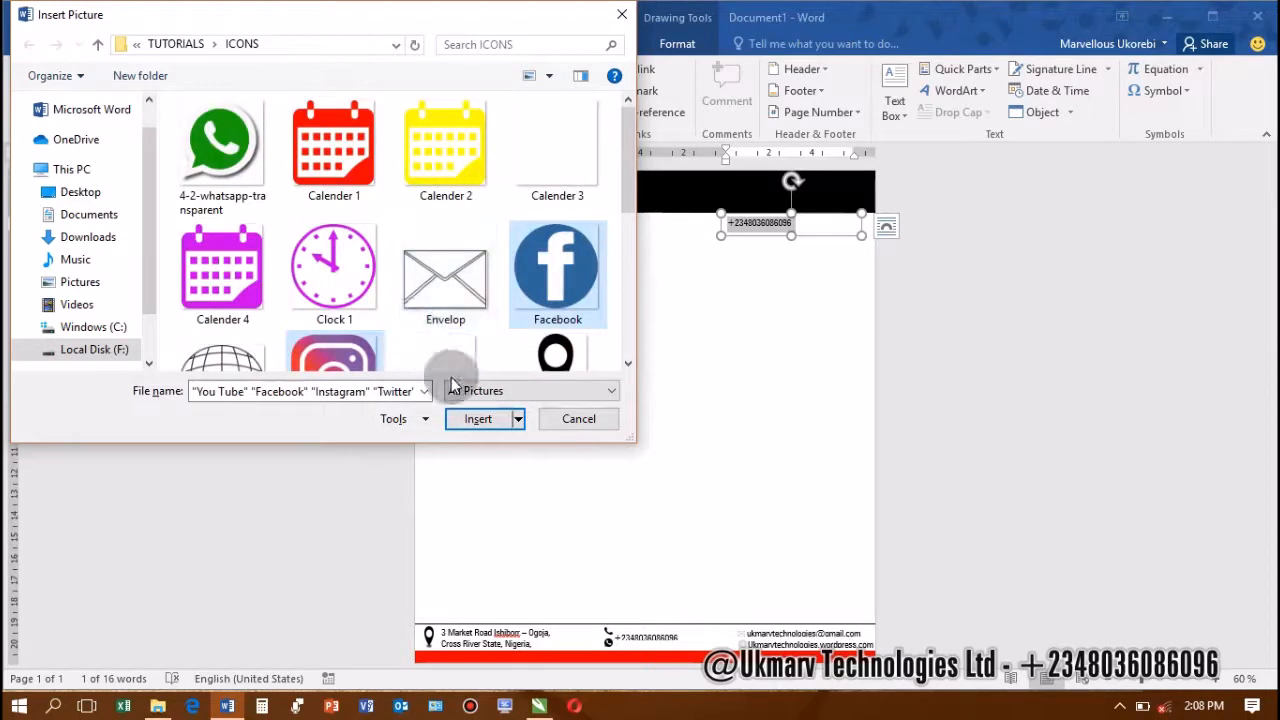
{"action": "left_click", "coordinate": [476, 419]}
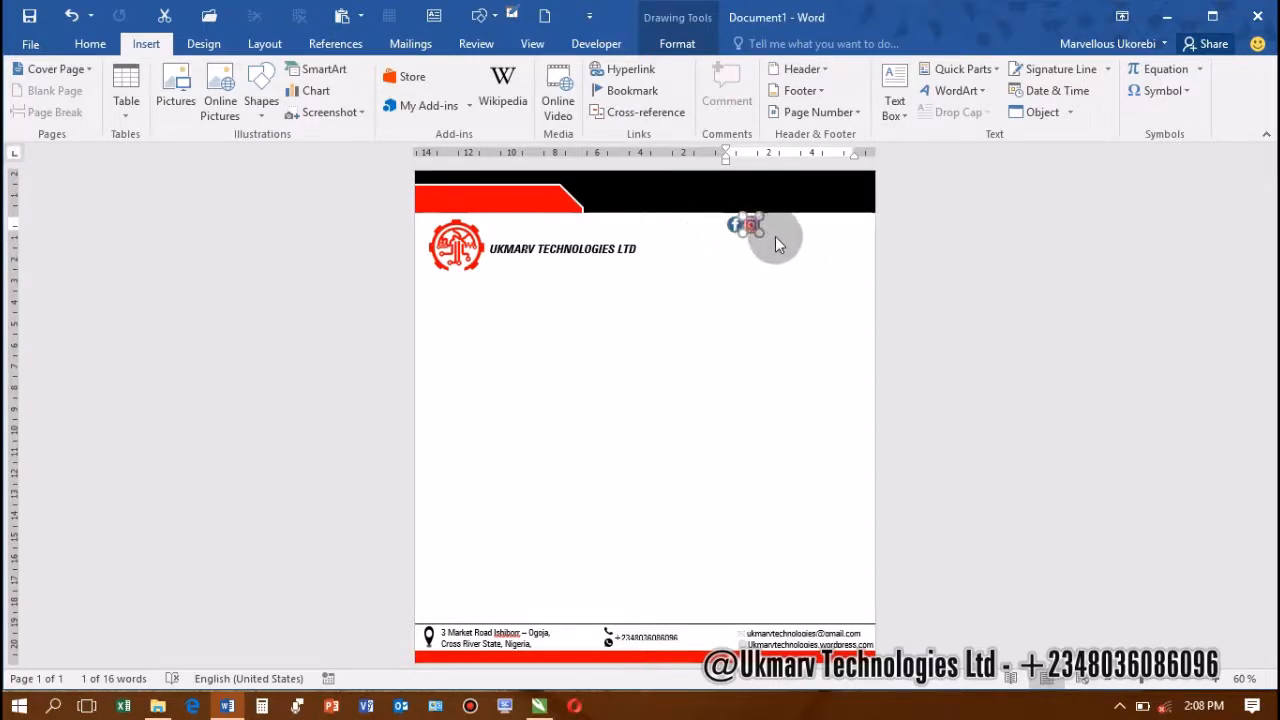
Move the social-icon box to the page's right margin
{"action": "left_click", "coordinate": [800, 245]}
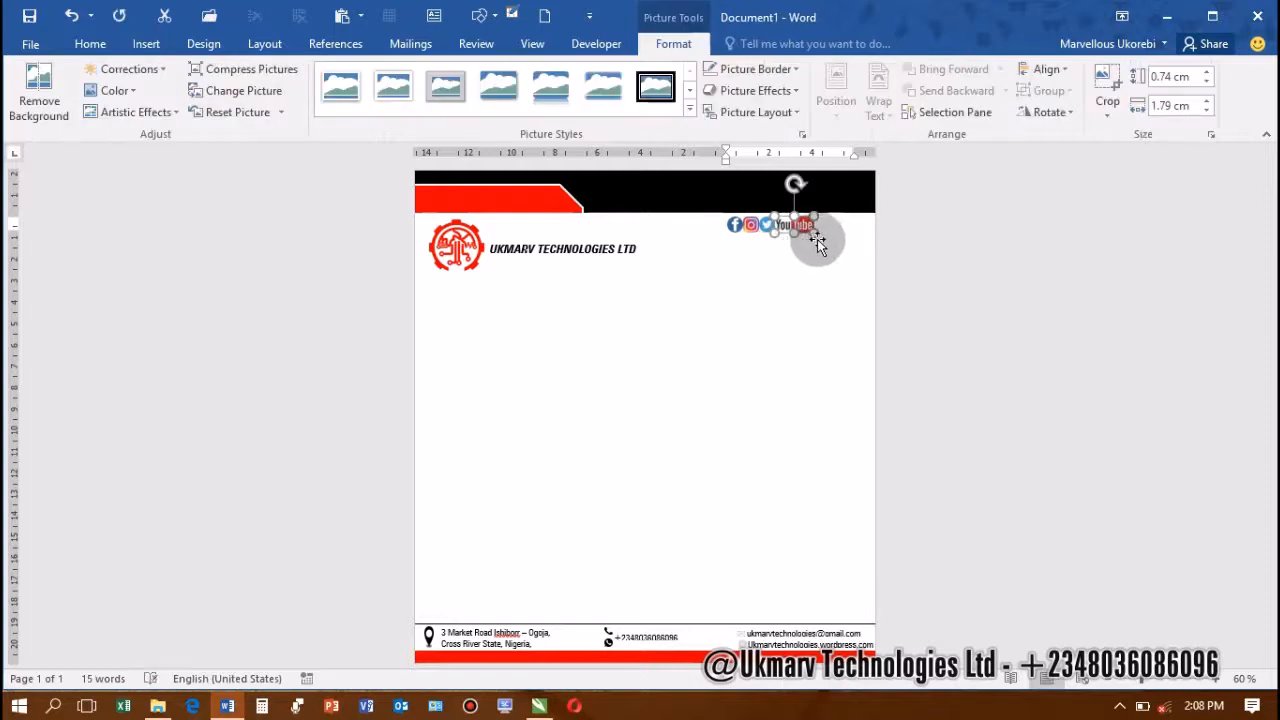
{"action": "left_click", "coordinate": [821, 236]}
{"action": "left_click_drag", "start_coordinate": [821, 236], "coordinate": [865, 236]}
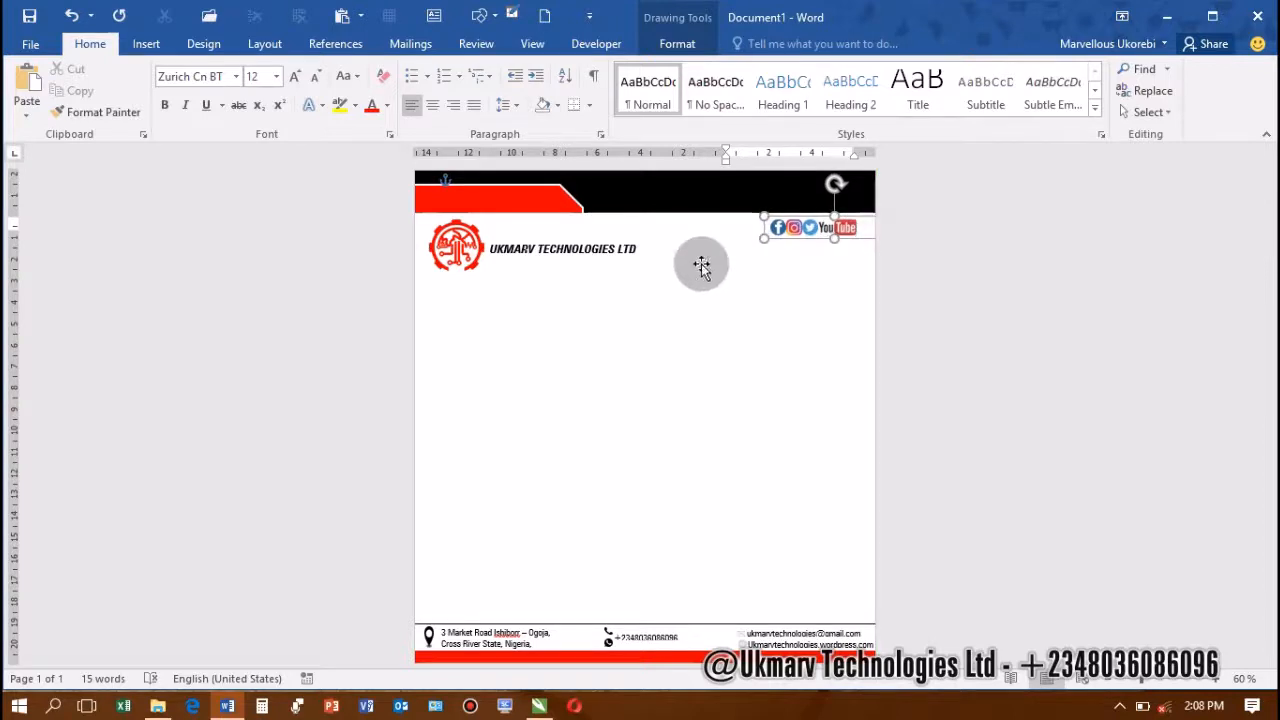
{"action": "left_click", "coordinate": [986, 320]}
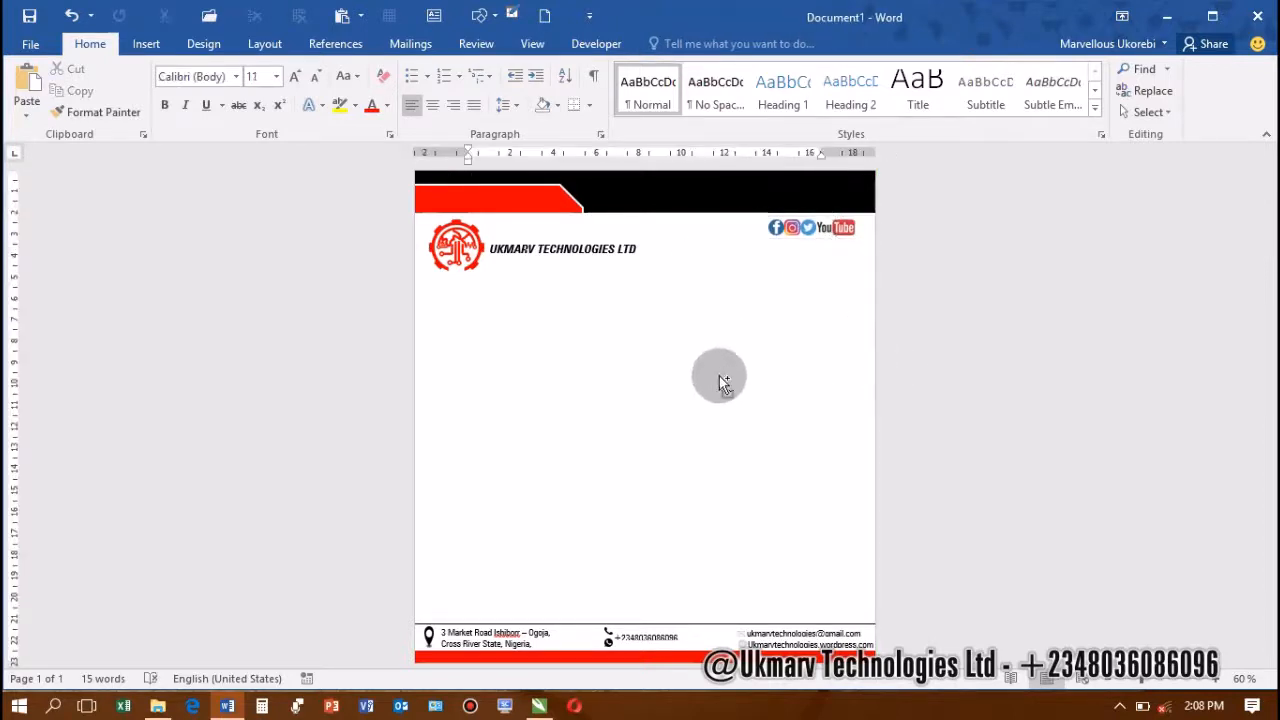
{"action": "scroll", "coordinate": [728, 383], "scroll_direction": "down", "scroll_amount": 2}
{"action": "scroll", "coordinate": [730, 383], "scroll_direction": "up", "scroll_amount": 1}
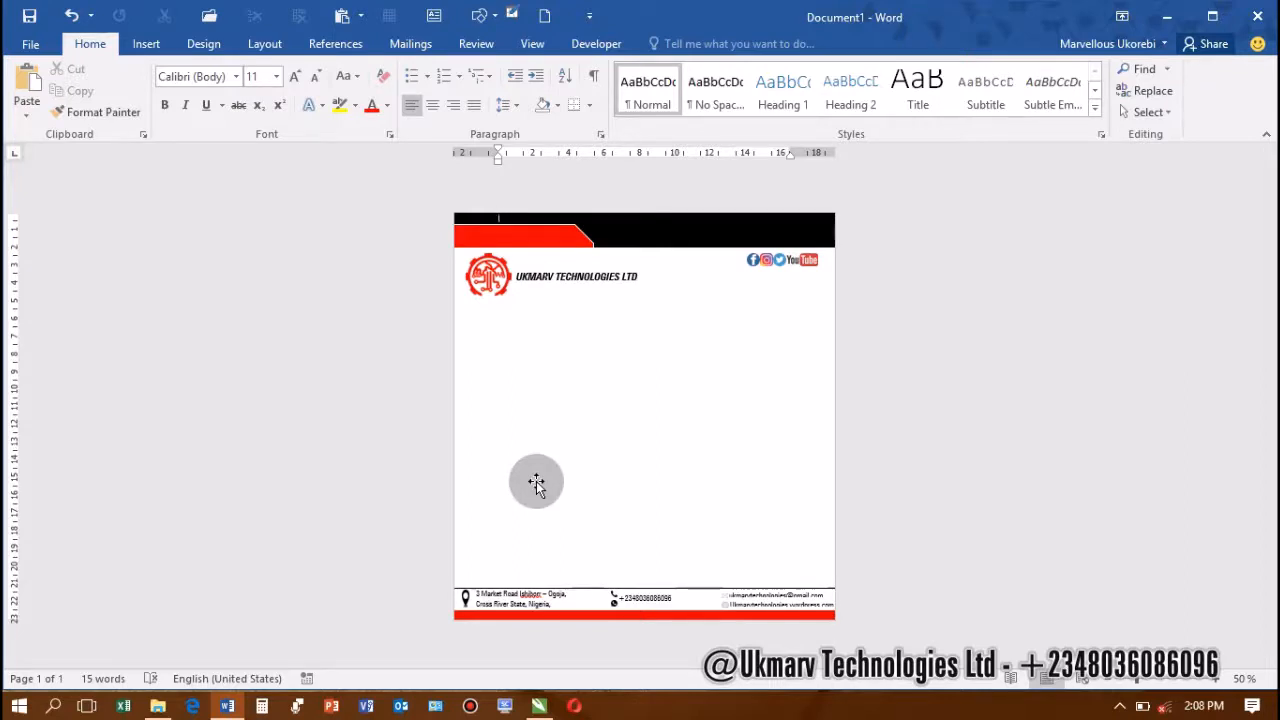
{"action": "left_click", "coordinate": [588, 600]}
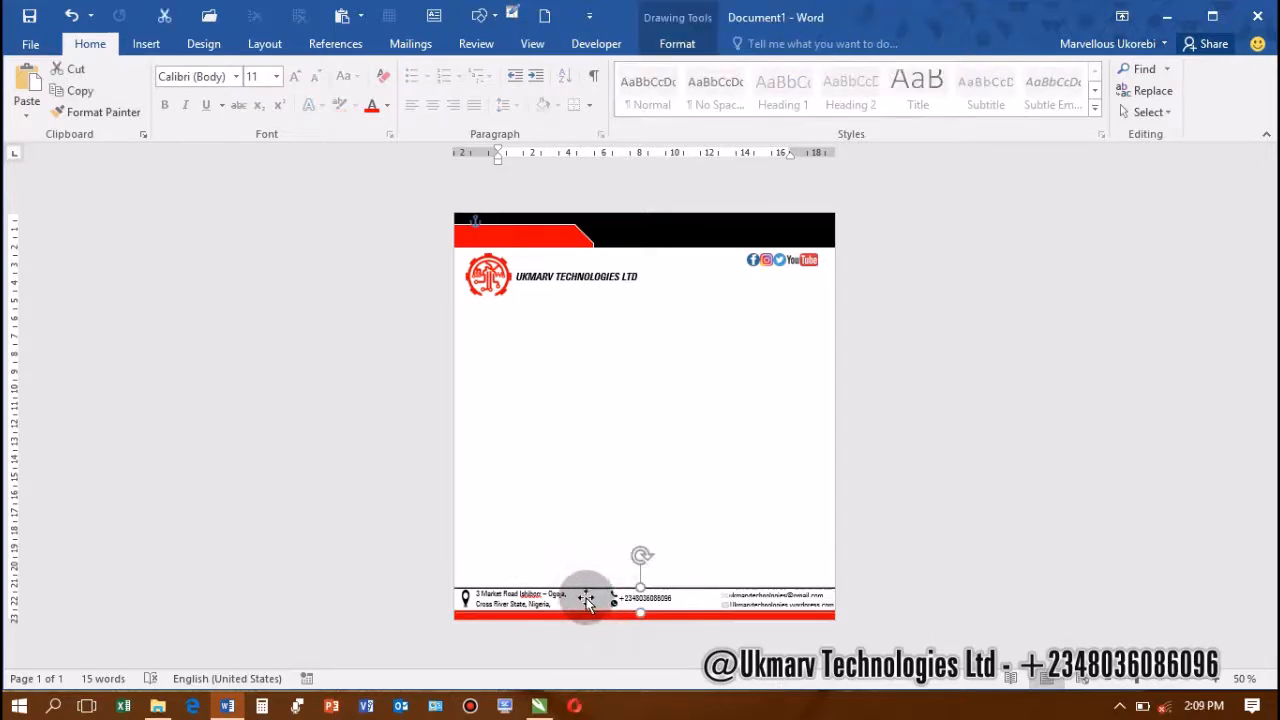